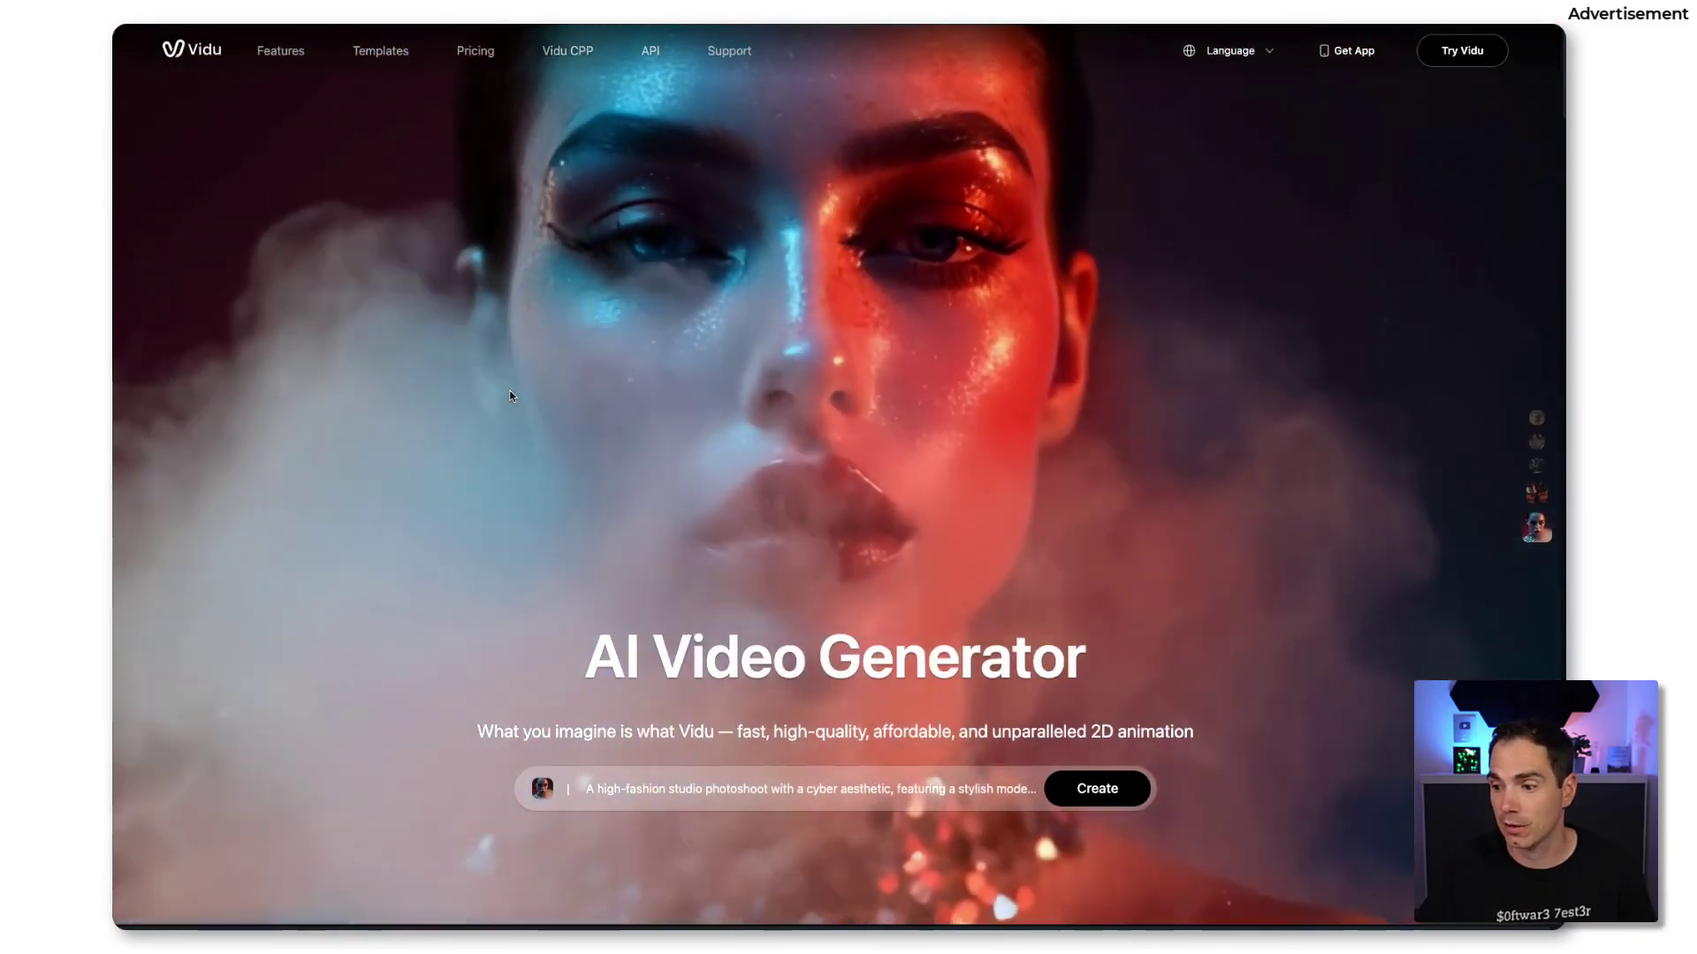
{"action": "scroll", "coordinate": [510, 389], "scroll_direction": "down", "scroll_amount": 5}
{"action": "scroll", "coordinate": [514, 389], "scroll_direction": "down", "scroll_amount": 3}
{"action": "scroll", "coordinate": [514, 389], "scroll_direction": "down", "scroll_amount": 2}
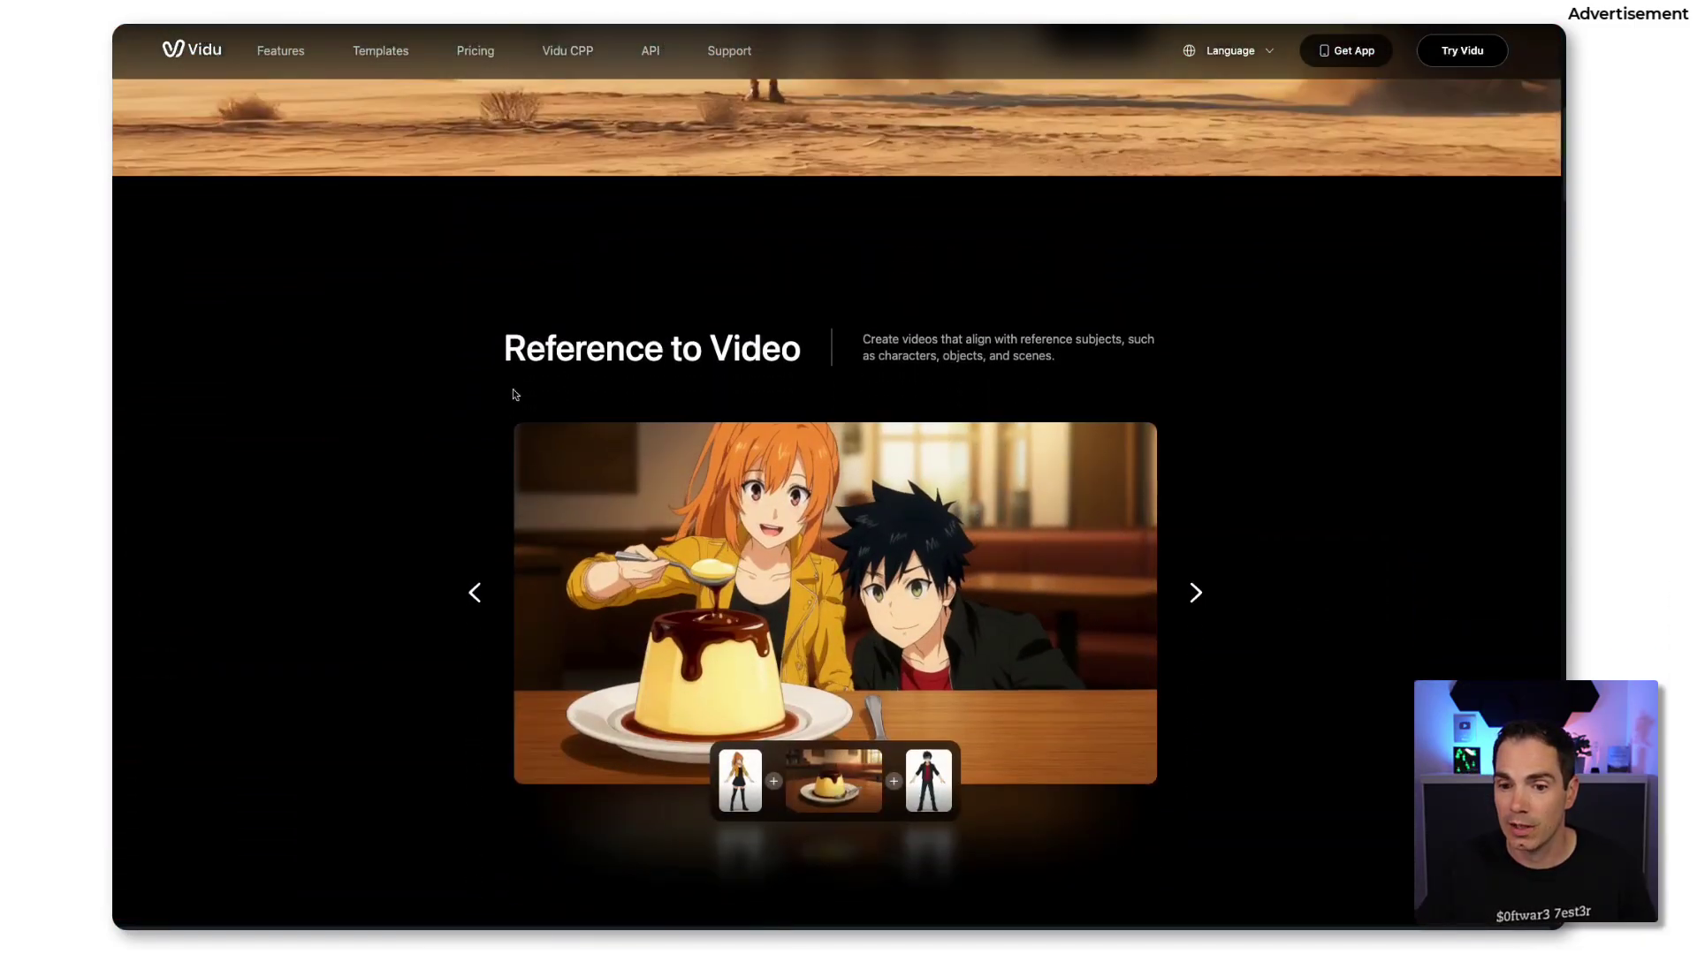
{"action": "scroll", "coordinate": [513, 389], "scroll_direction": "down", "scroll_amount": 2}
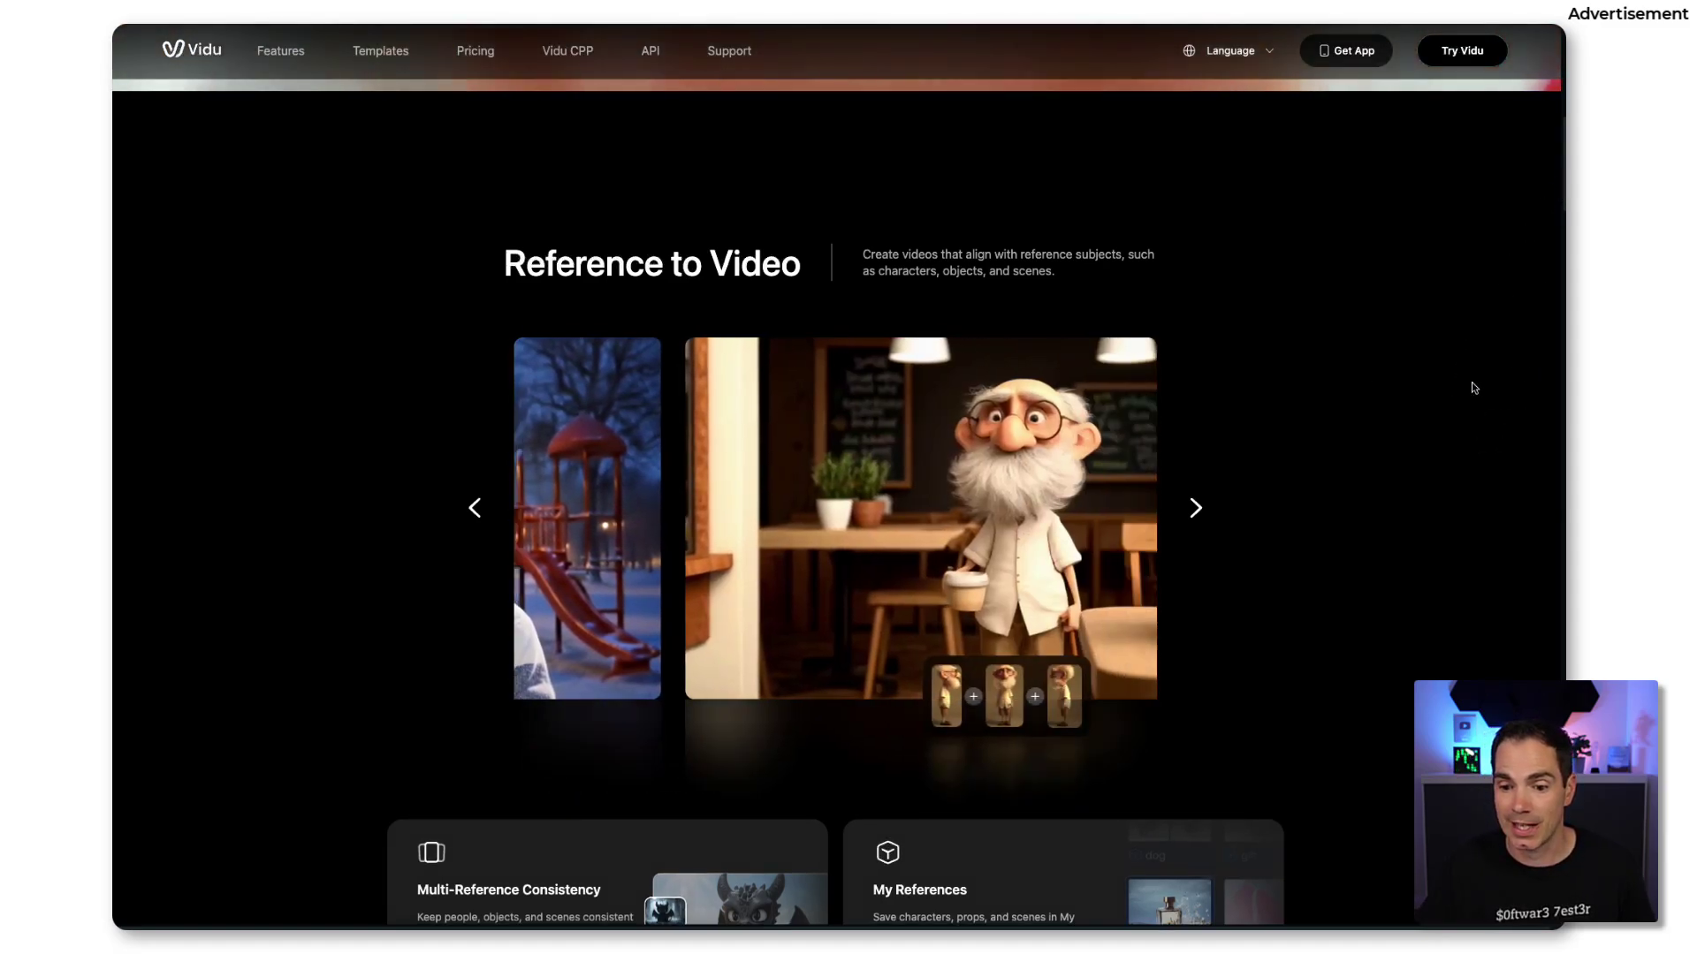
{"action": "scroll", "coordinate": [1471, 382], "scroll_direction": "down", "scroll_amount": 3}
{"action": "scroll", "coordinate": [1472, 382], "scroll_direction": "down", "scroll_amount": 3}
{"action": "scroll", "coordinate": [1471, 382], "scroll_direction": "down", "scroll_amount": 2}
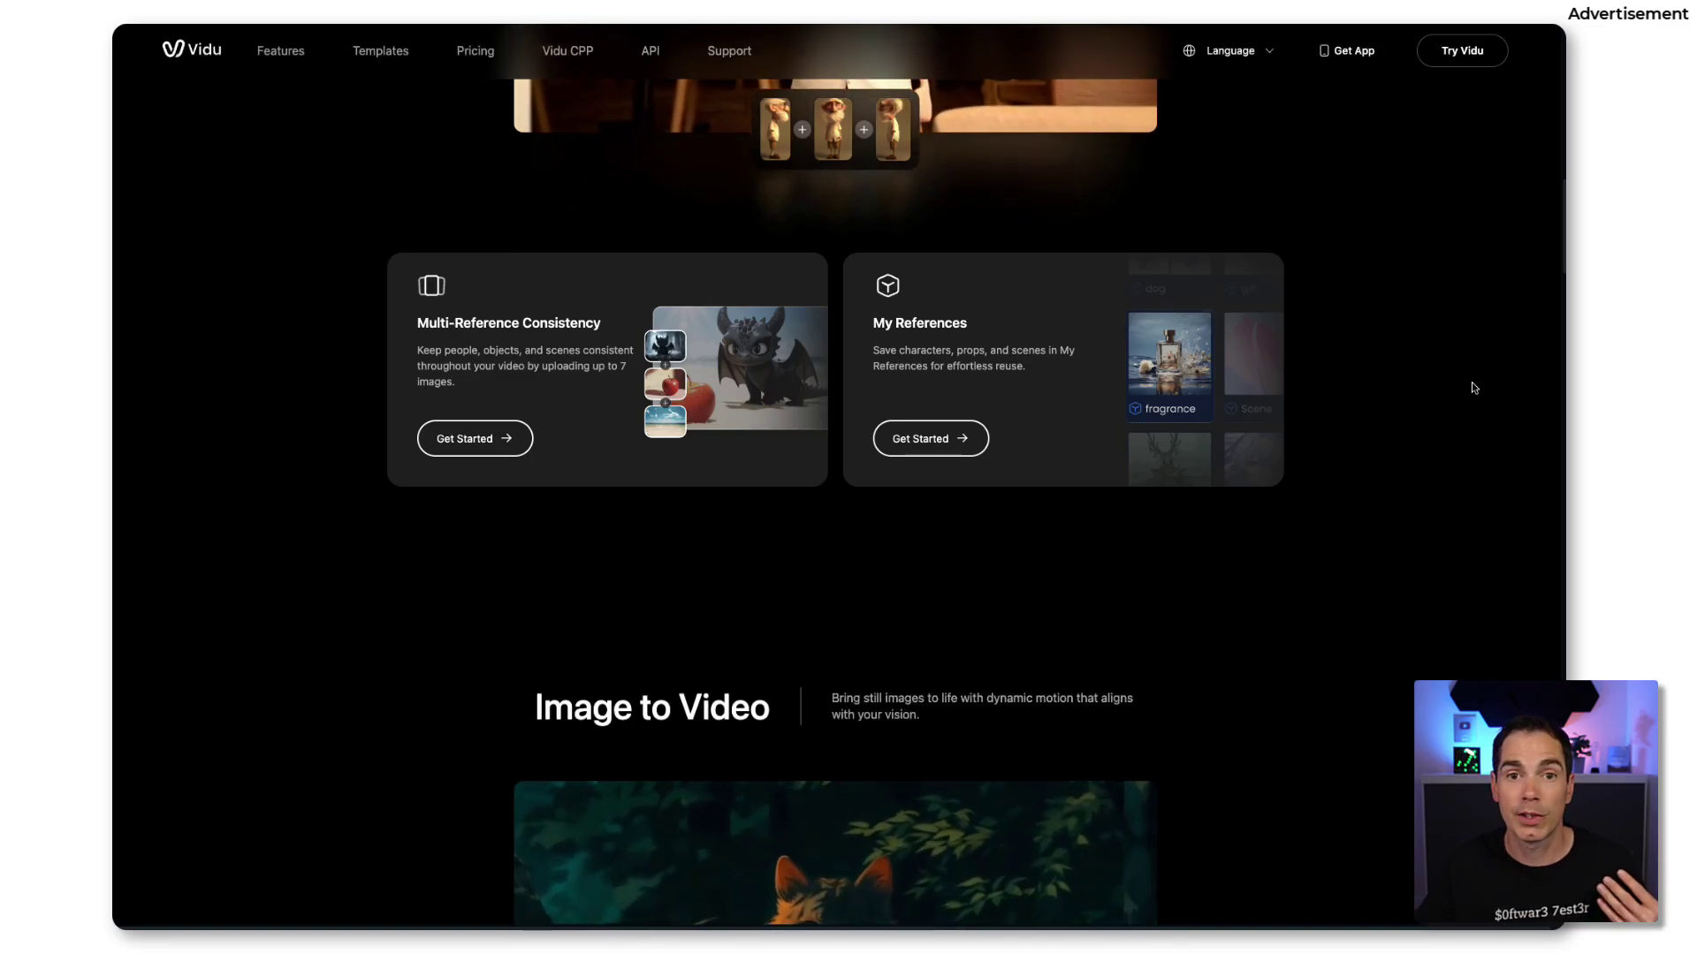
{"action": "scroll", "coordinate": [1472, 381], "scroll_direction": "down", "scroll_amount": 1}
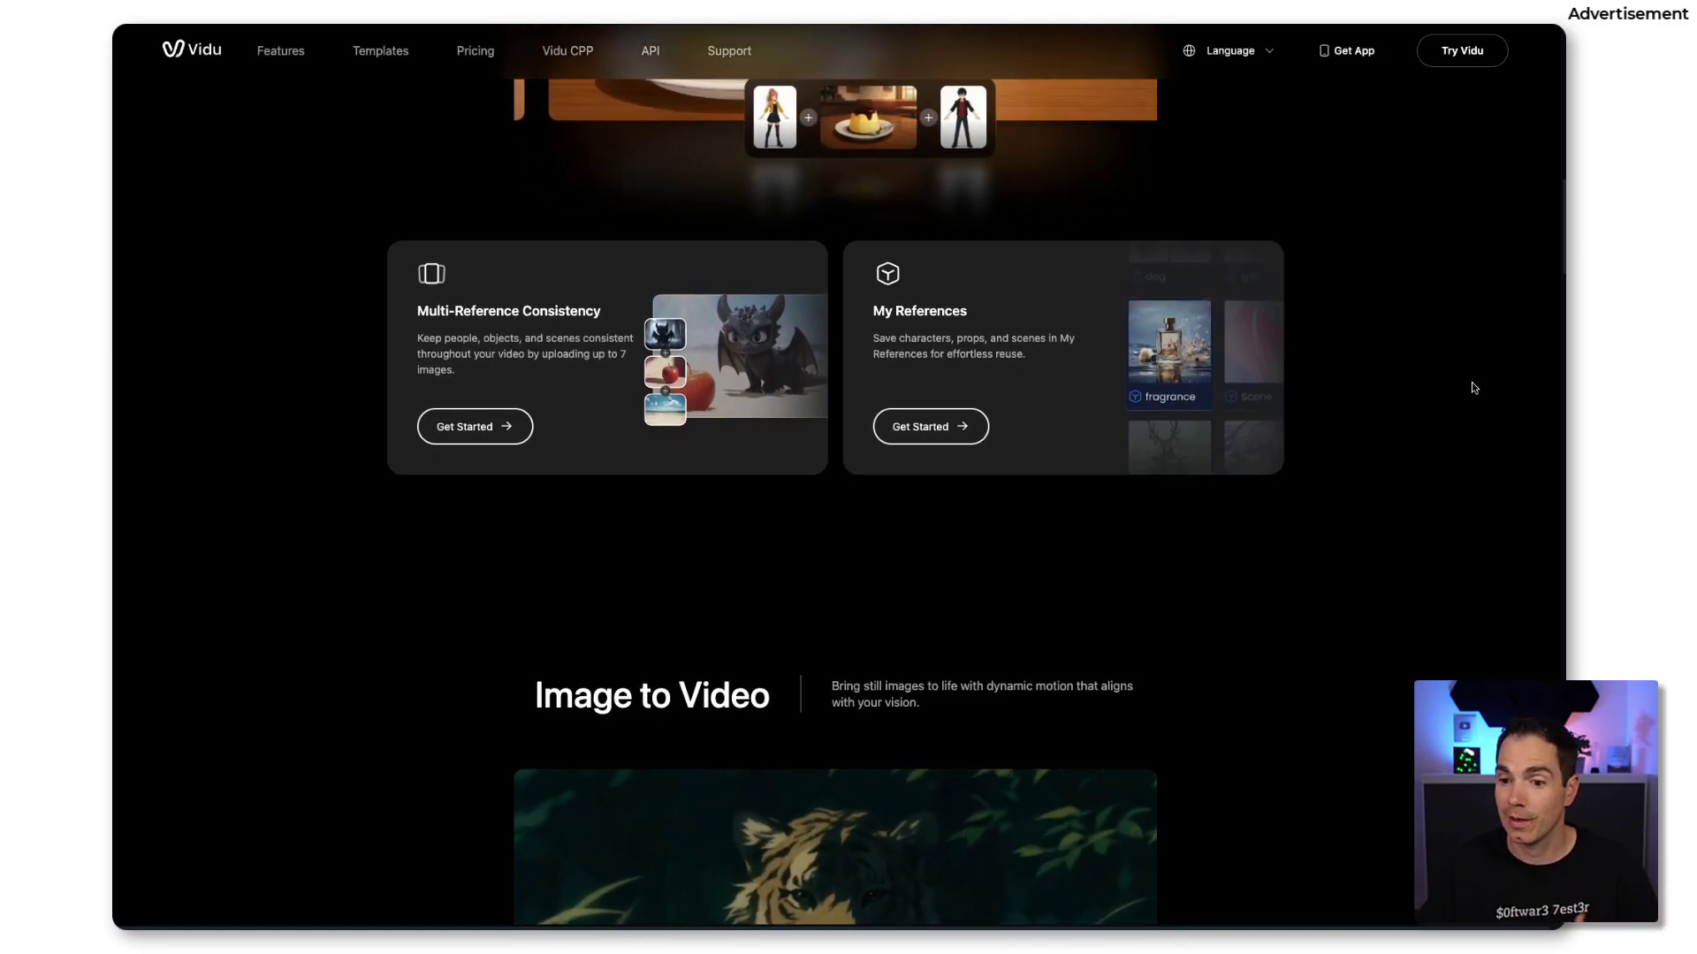
{"action": "scroll", "coordinate": [1471, 383], "scroll_direction": "down", "scroll_amount": 2}
{"action": "scroll", "coordinate": [1474, 386], "scroll_direction": "down", "scroll_amount": 3}
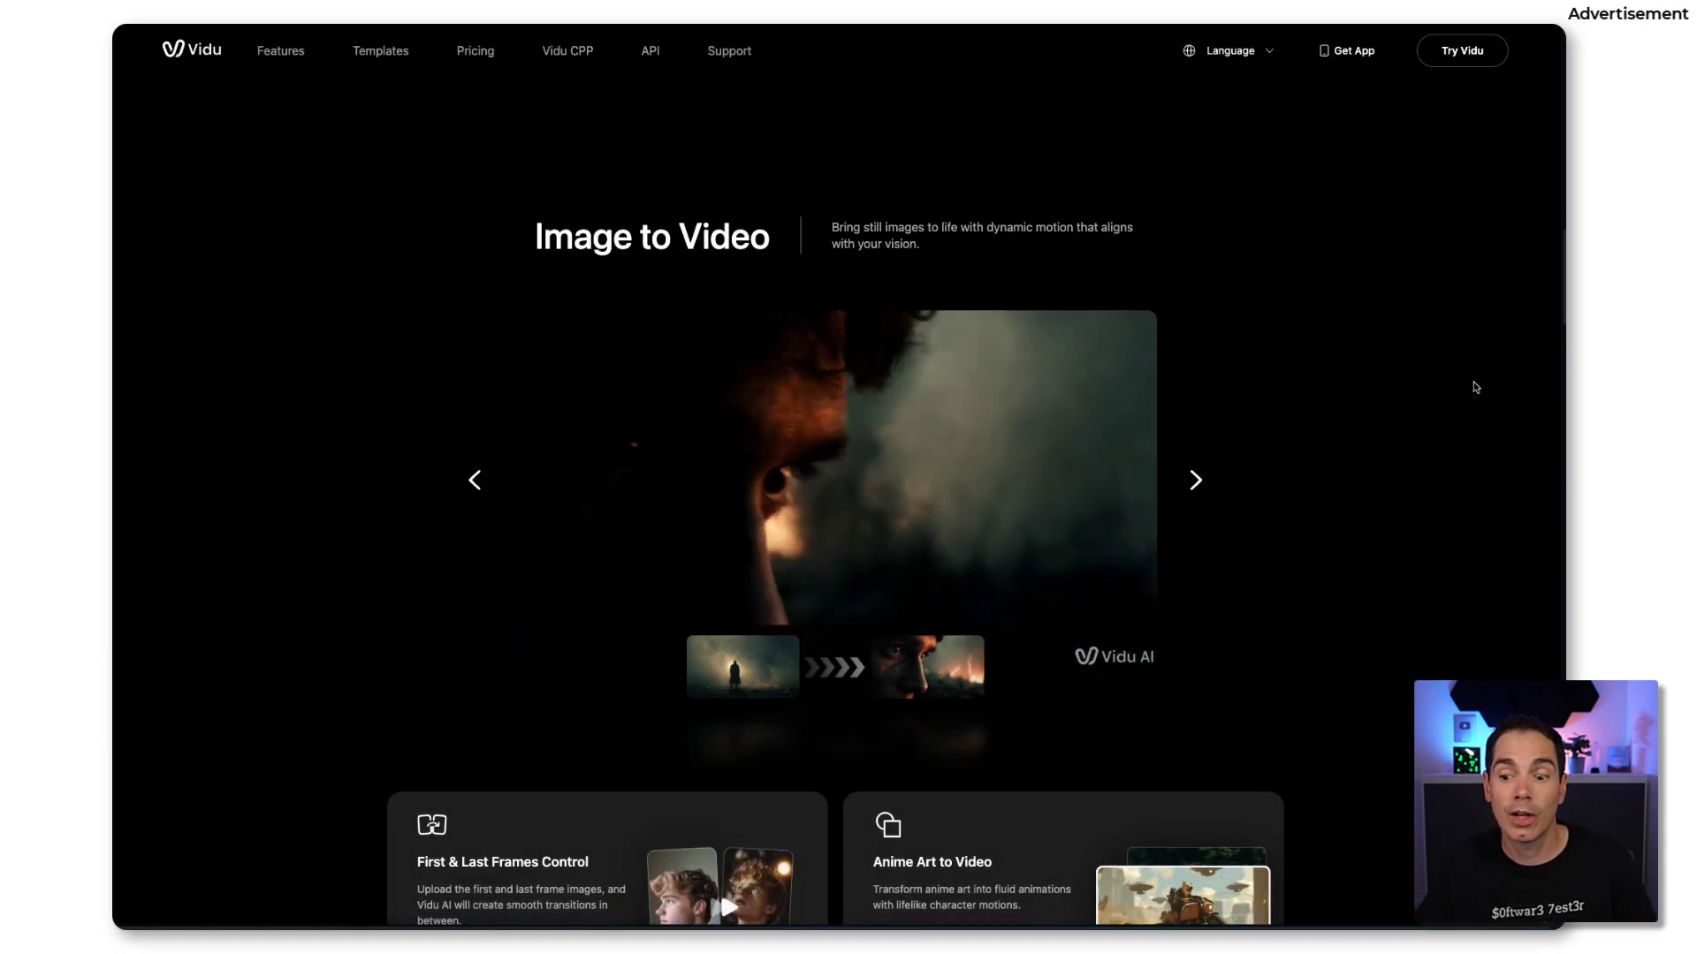
{"action": "scroll", "coordinate": [1474, 386], "scroll_direction": "down", "scroll_amount": 2}
{"action": "scroll", "coordinate": [1475, 386], "scroll_direction": "down", "scroll_amount": 4}
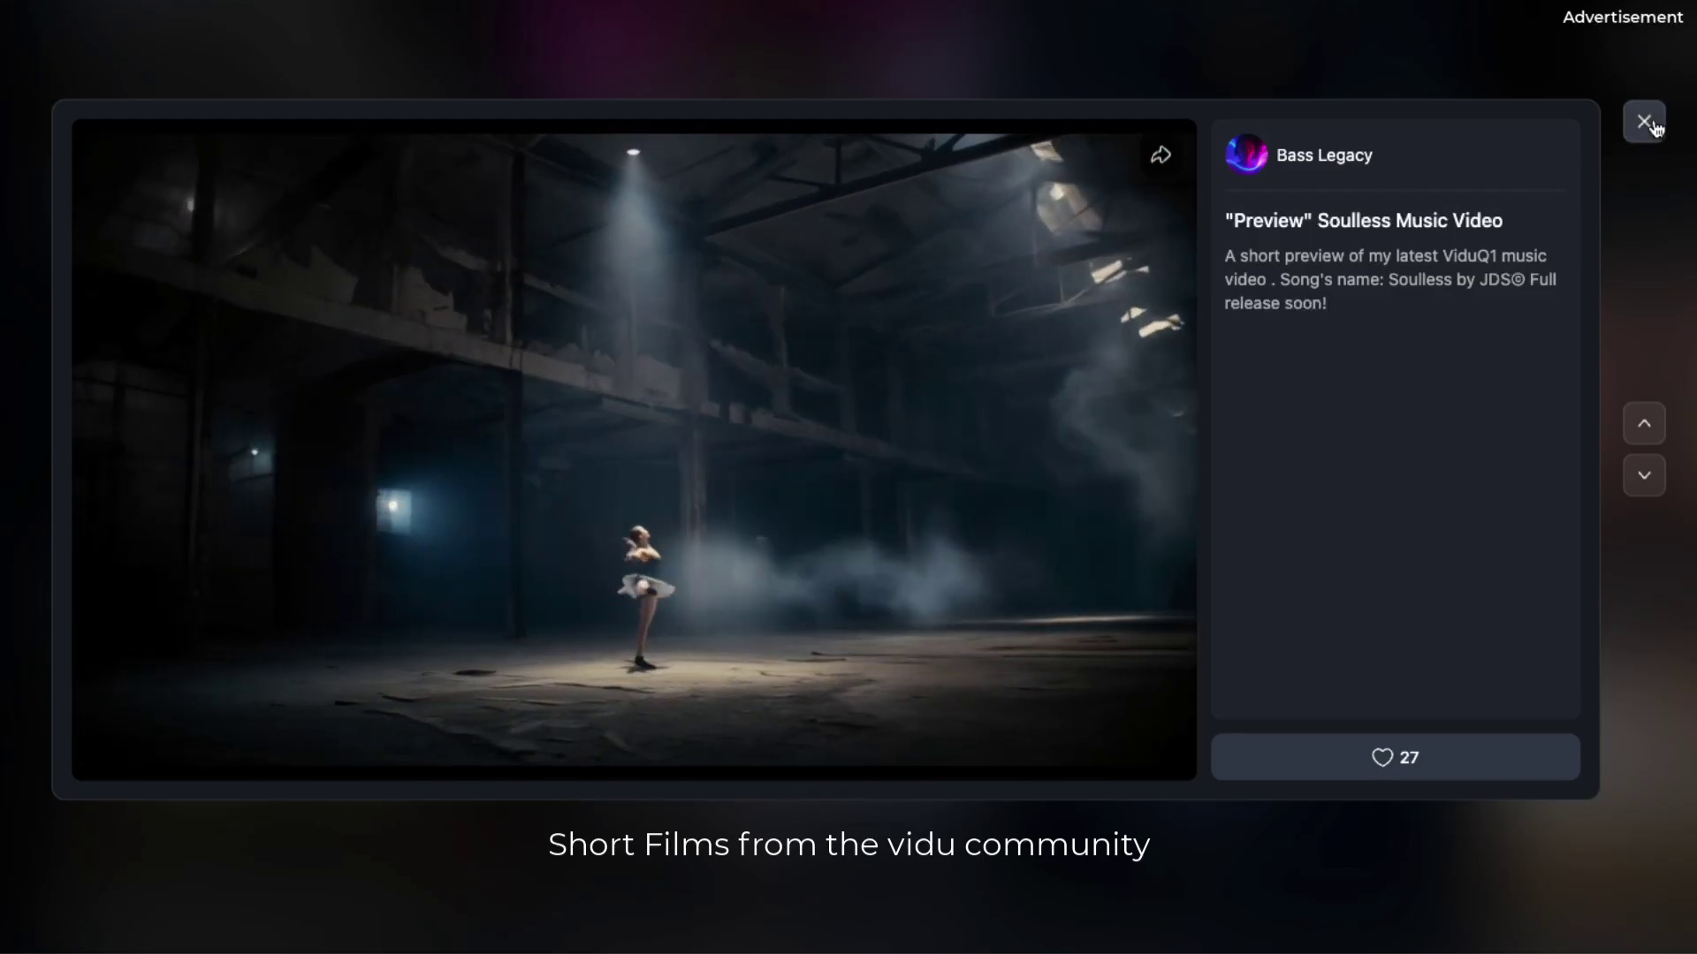
Advance to the next community short film in the viewer
{"action": "left_click", "coordinate": [1643, 474]}
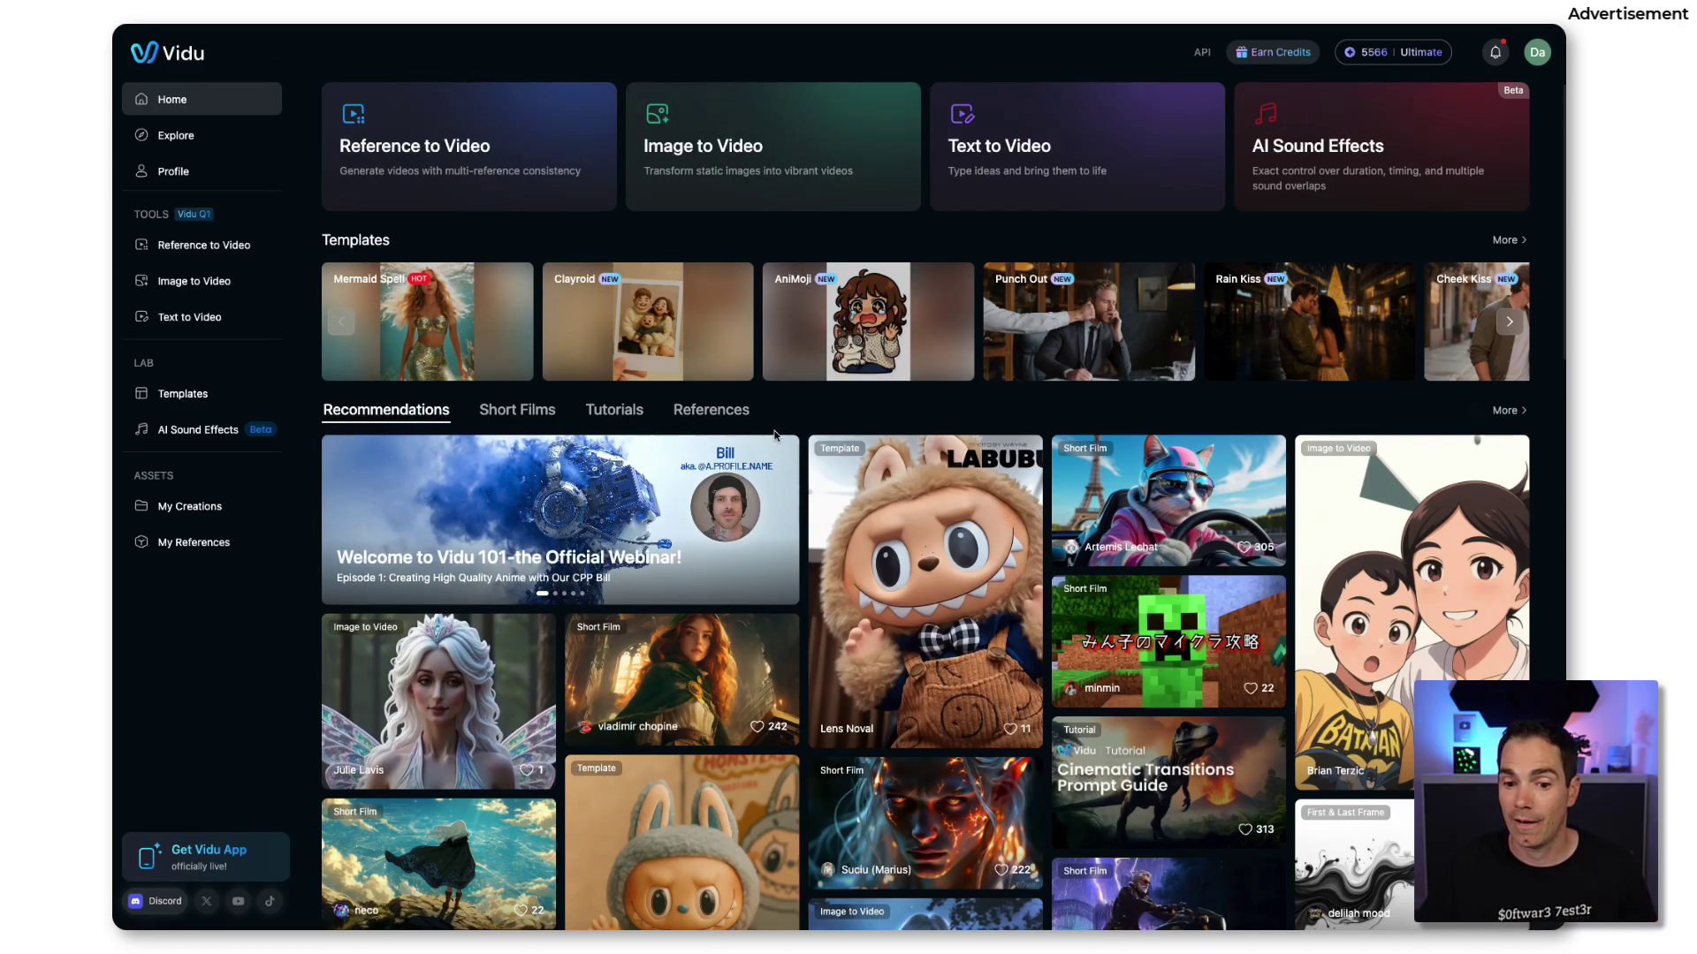
{"action": "scroll", "coordinate": [775, 434], "scroll_direction": "down", "scroll_amount": 2}
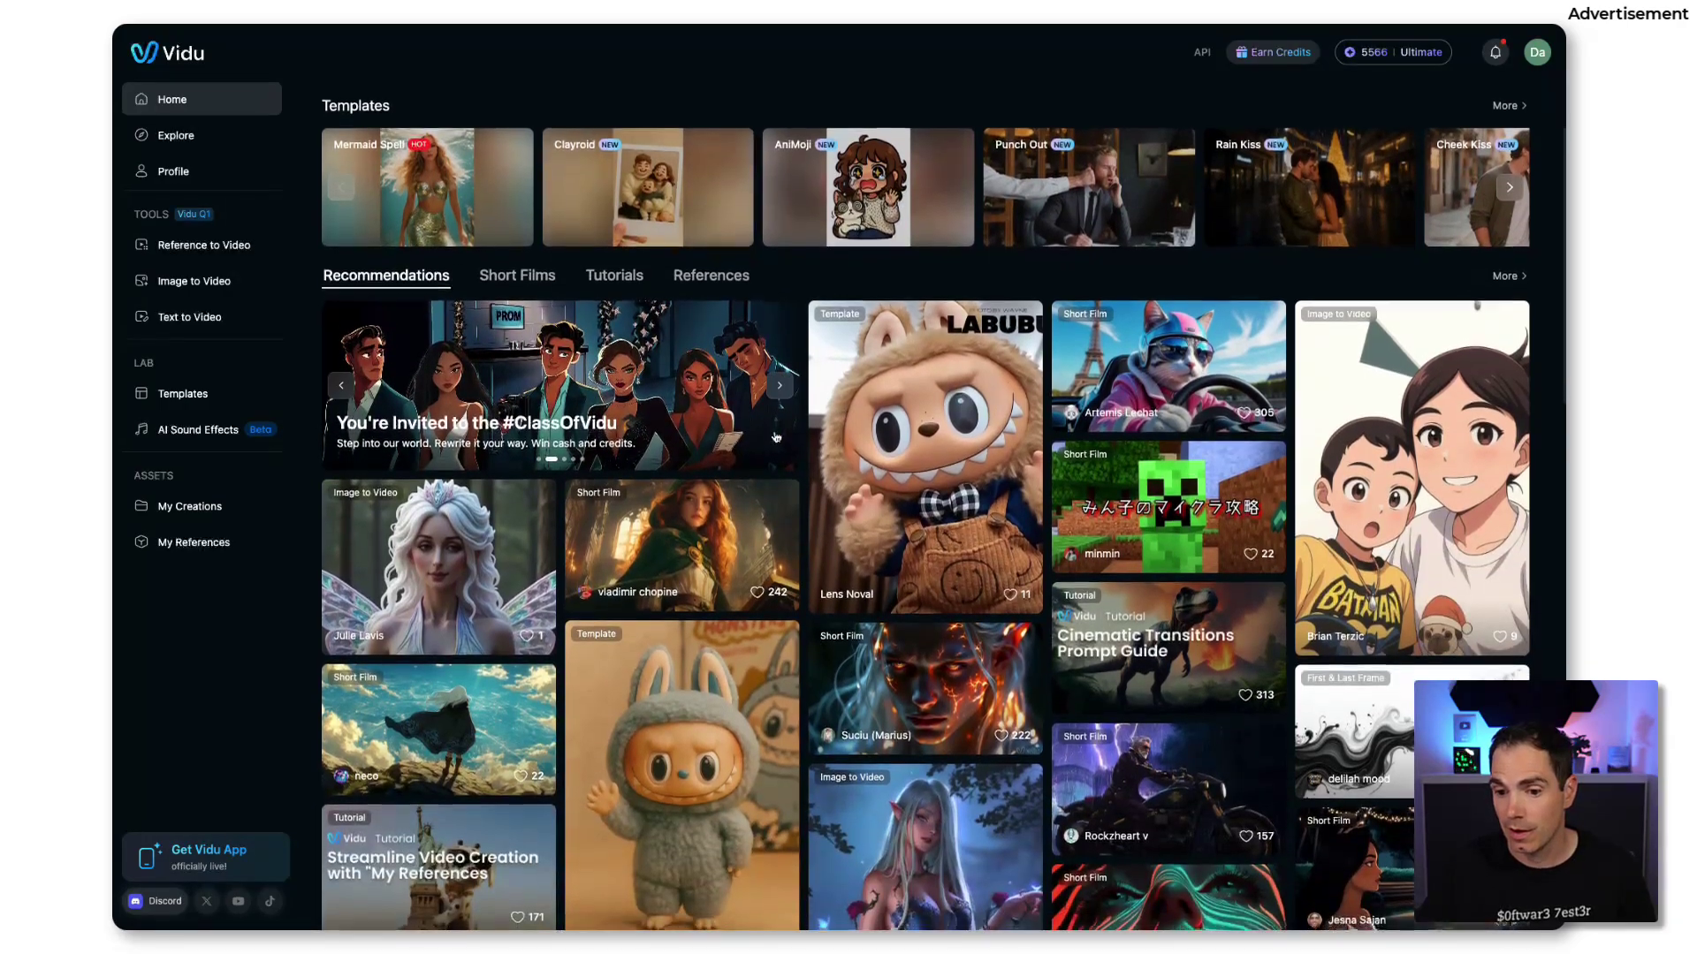
{"action": "scroll", "coordinate": [774, 435], "scroll_direction": "down", "scroll_amount": 1}
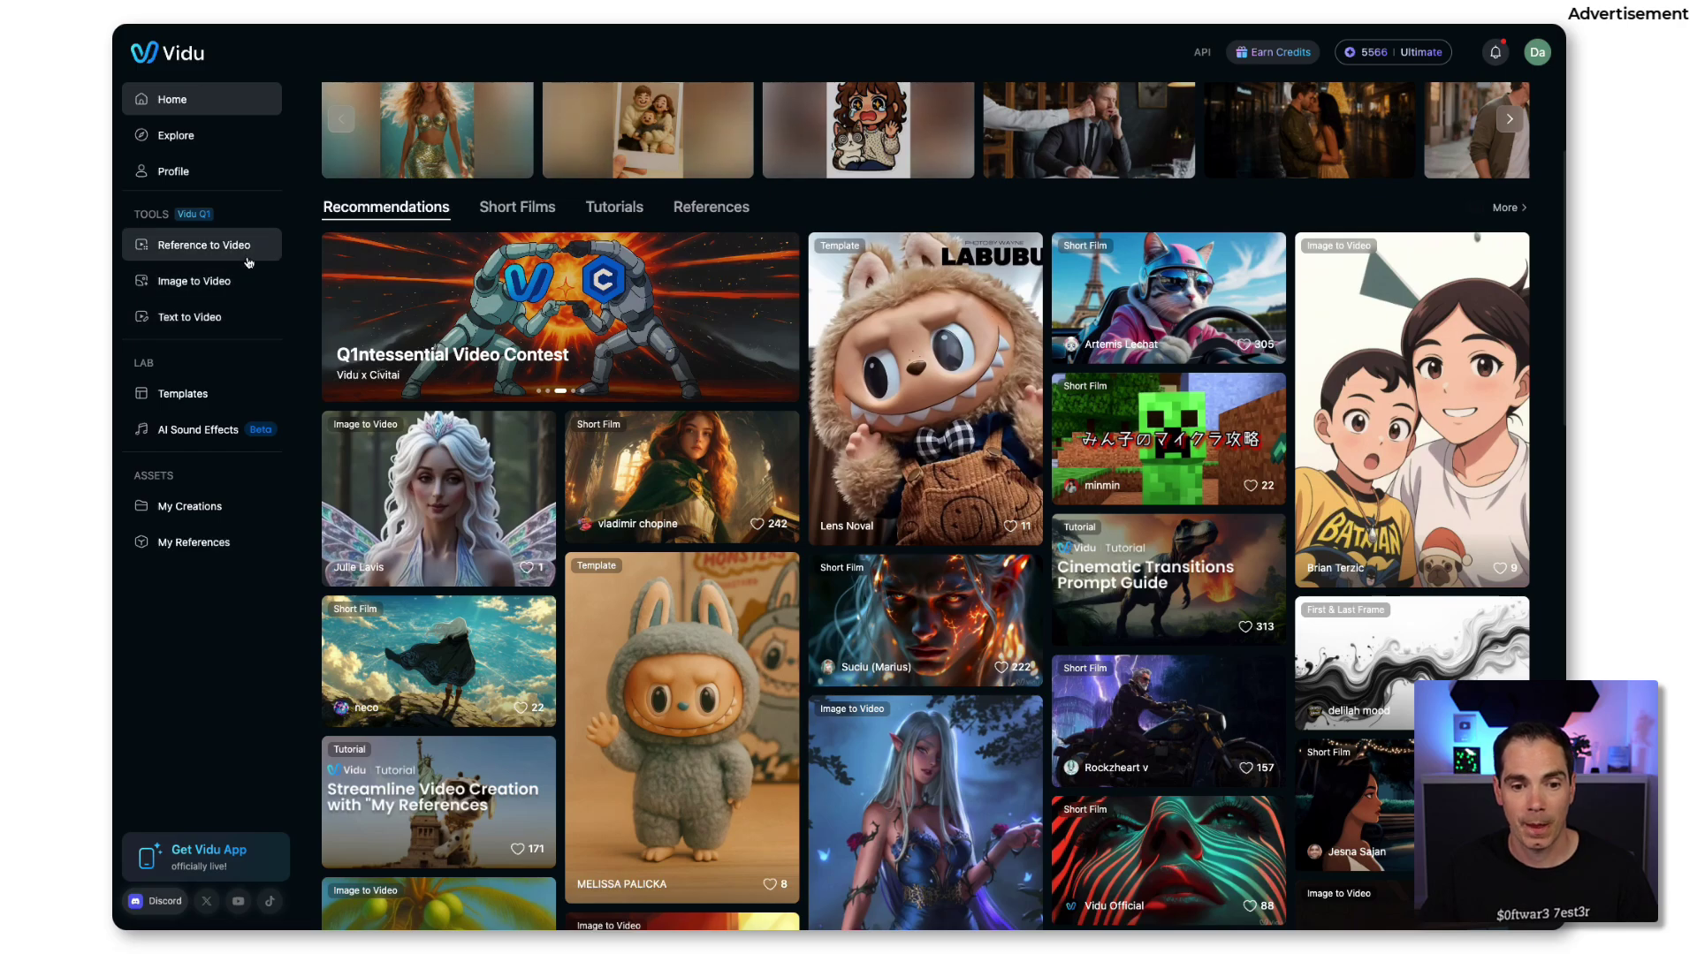
In Reference to Video, filter results to processing videos and expand the model list
{"action": "left_click", "coordinate": [205, 244]}
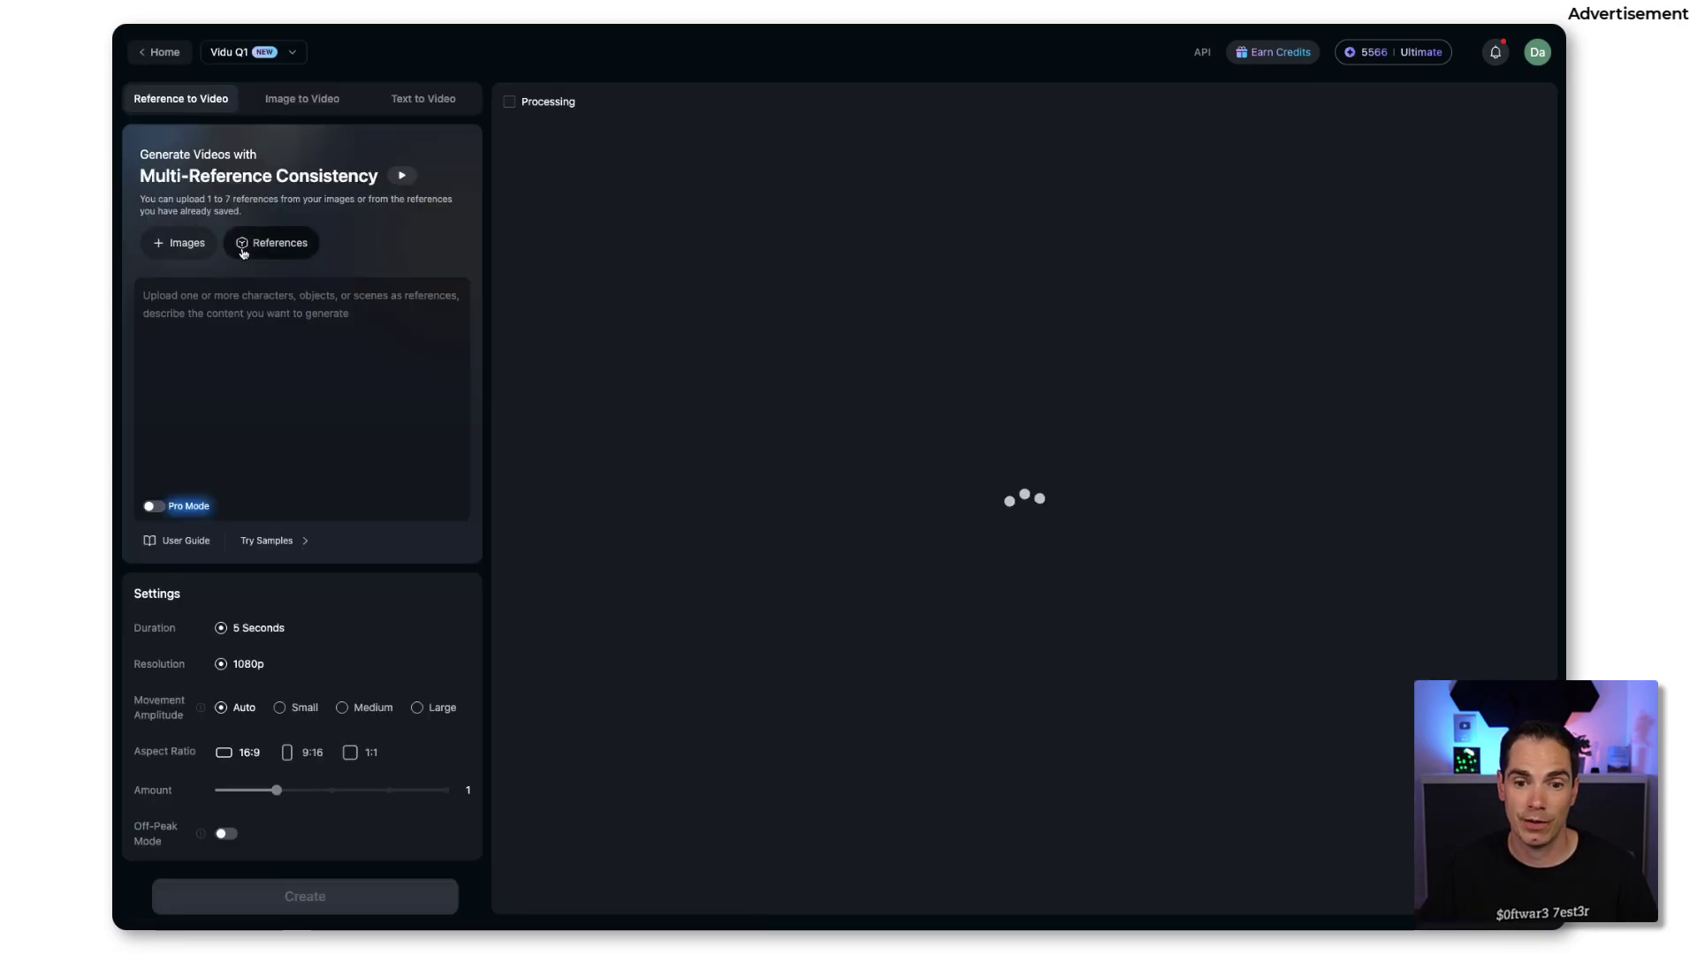
{"action": "left_click", "coordinate": [511, 102]}
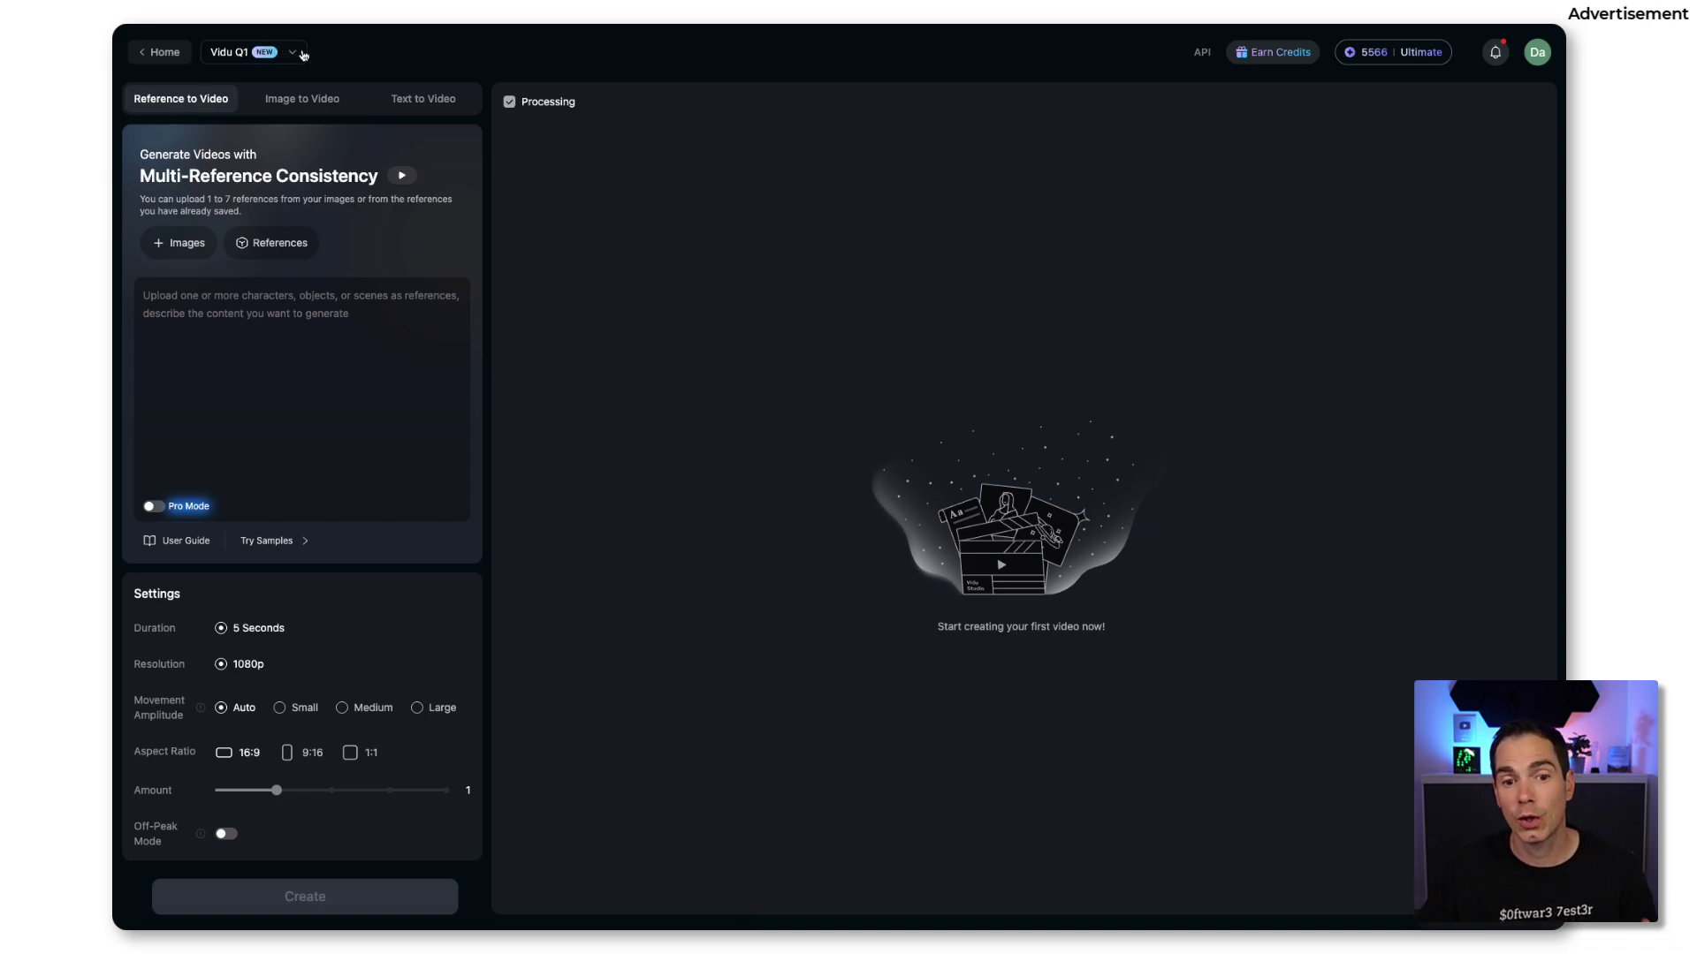
{"action": "left_click", "coordinate": [297, 53]}
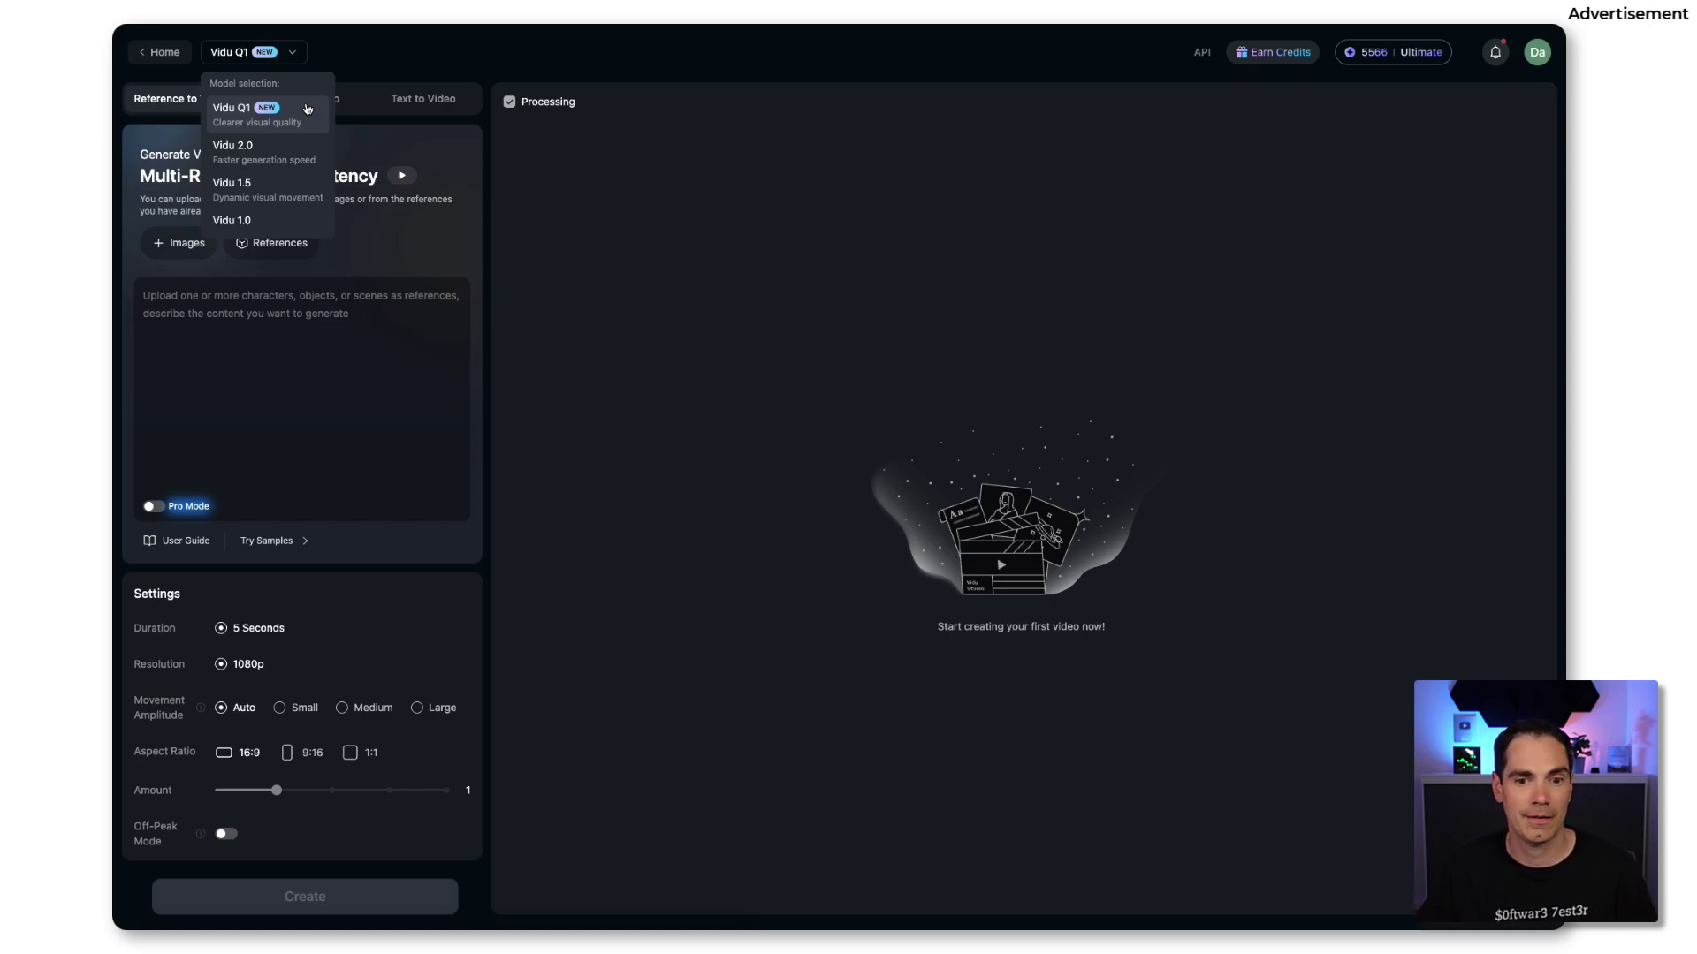
Choose Vidu Q1 from the model dropdown, collapsing the list
{"action": "left_click", "coordinate": [307, 110]}
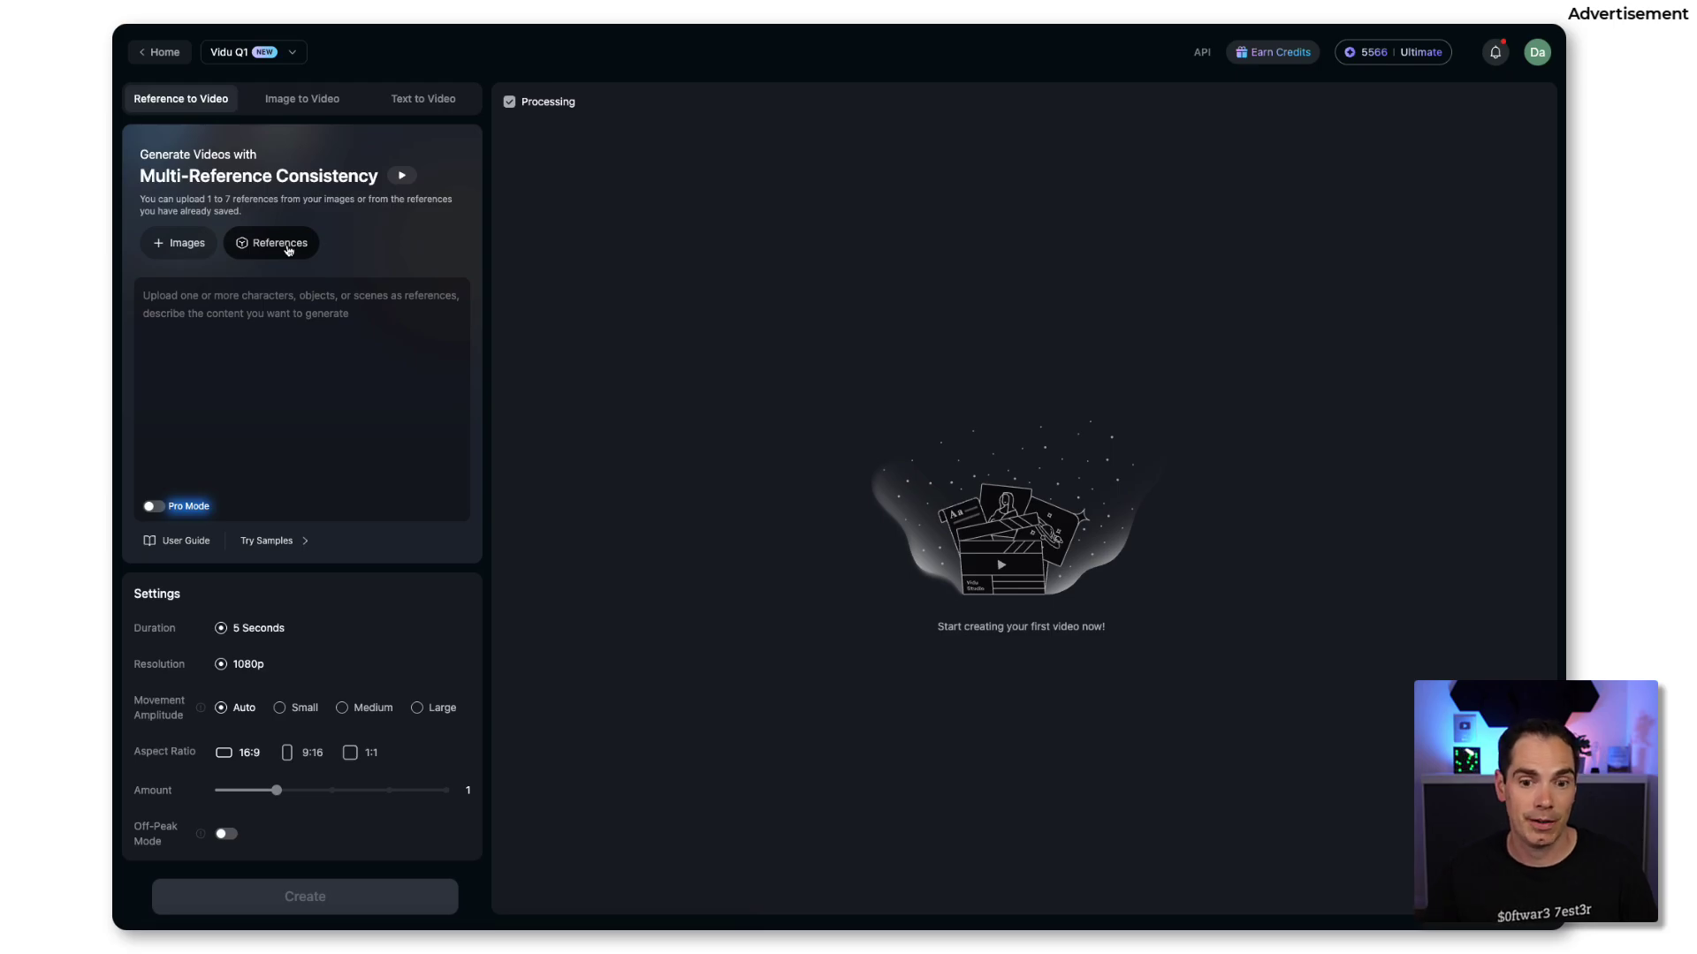
{"action": "left_click", "coordinate": [279, 243]}
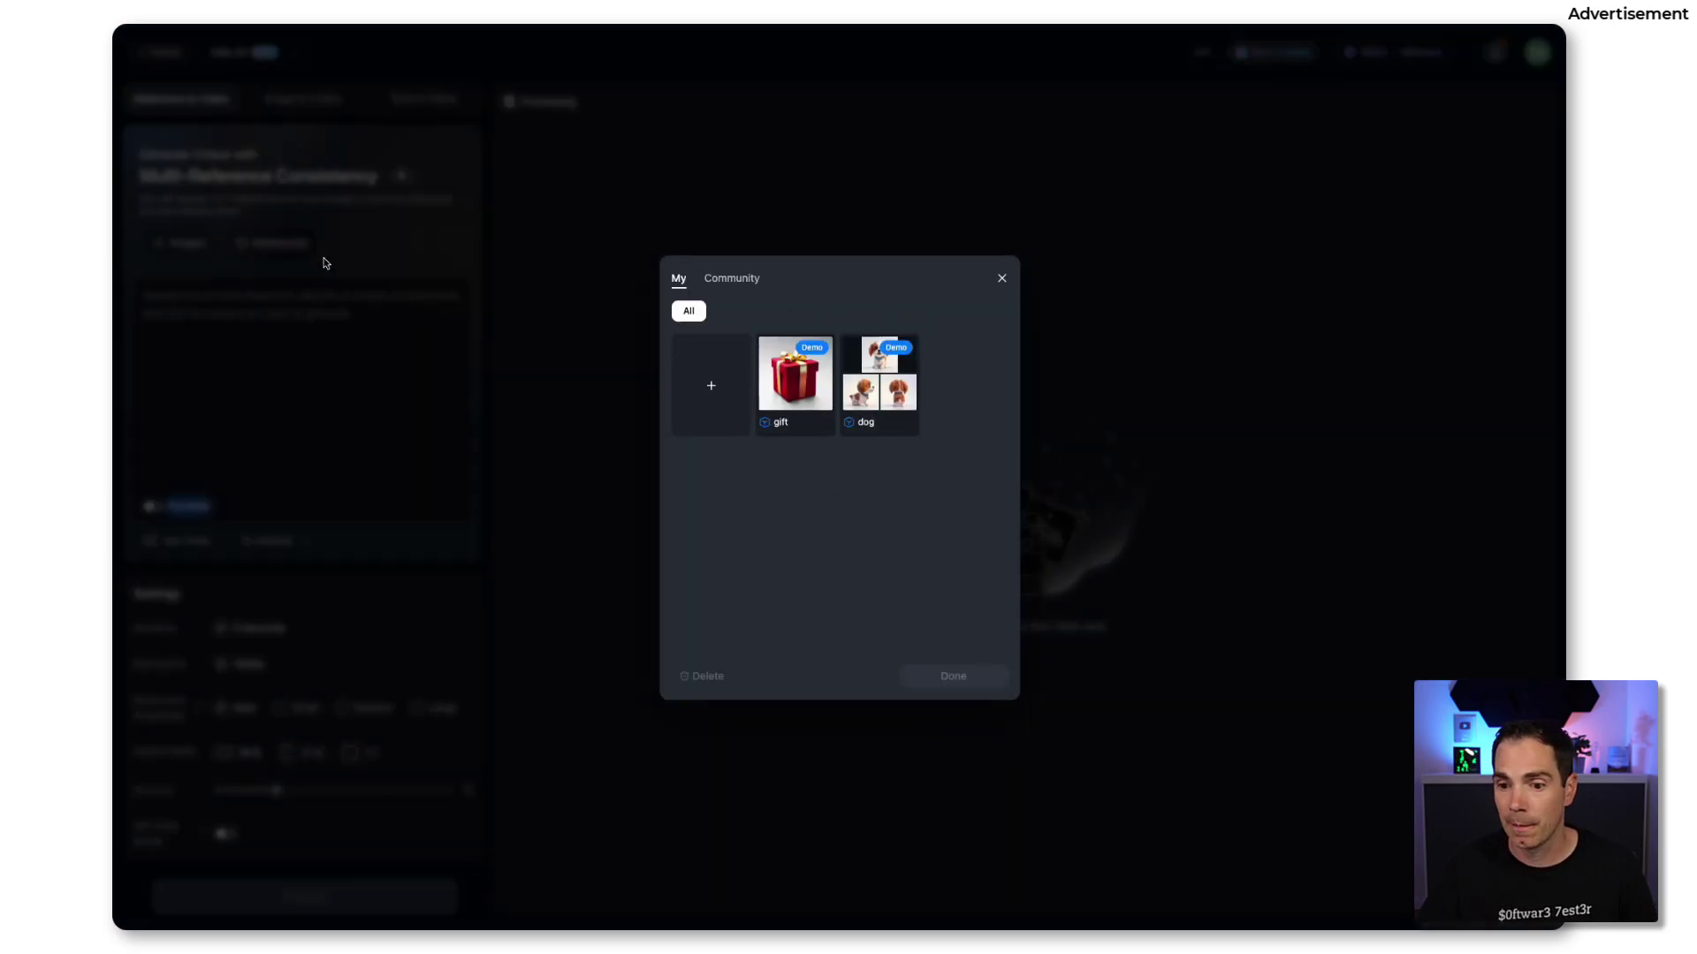
{"action": "left_click", "coordinate": [729, 279]}
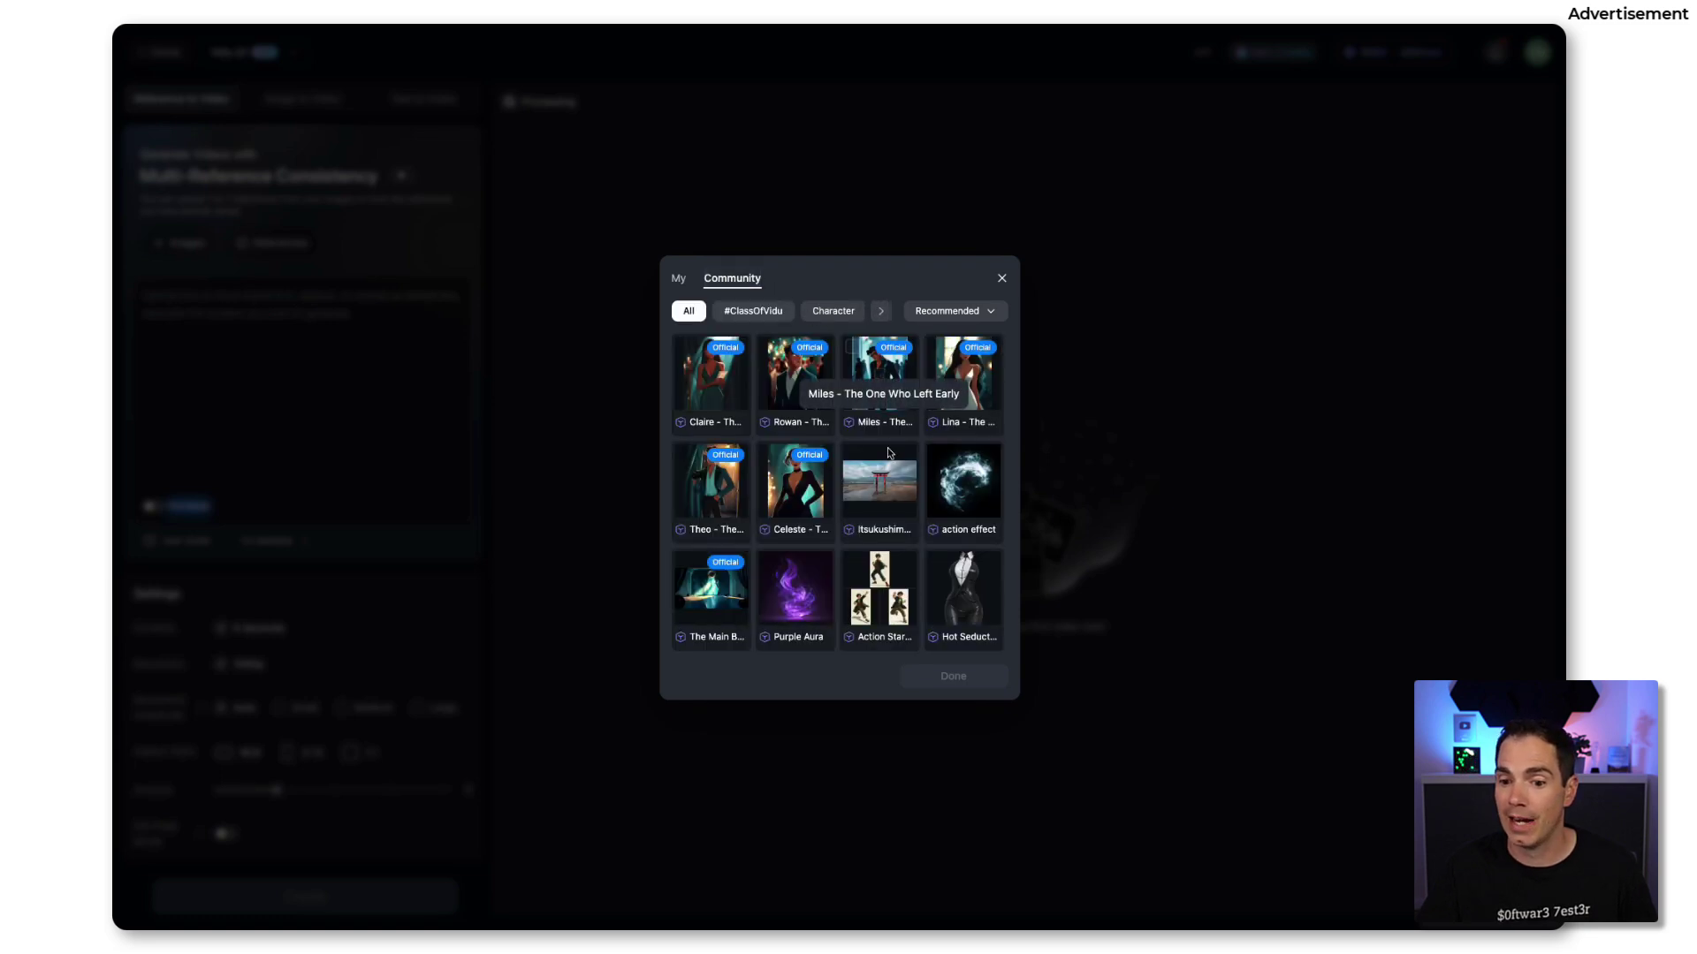
{"action": "scroll", "coordinate": [886, 454], "scroll_direction": "down", "scroll_amount": 4}
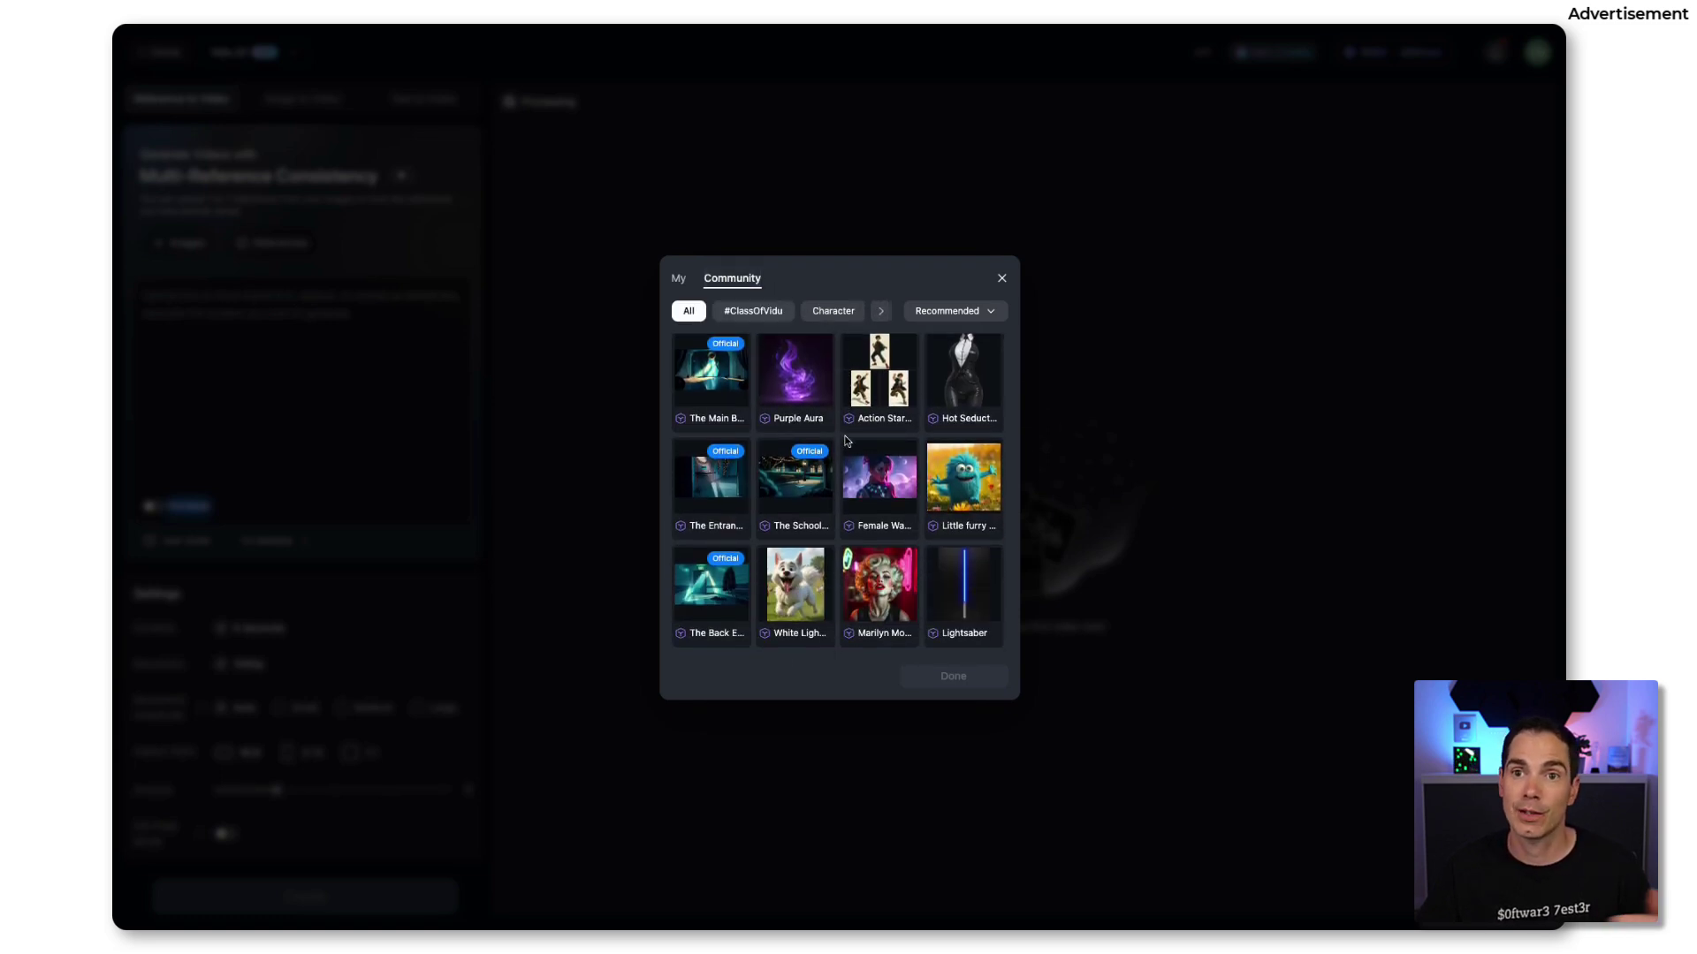
{"action": "left_click", "coordinate": [1000, 278]}
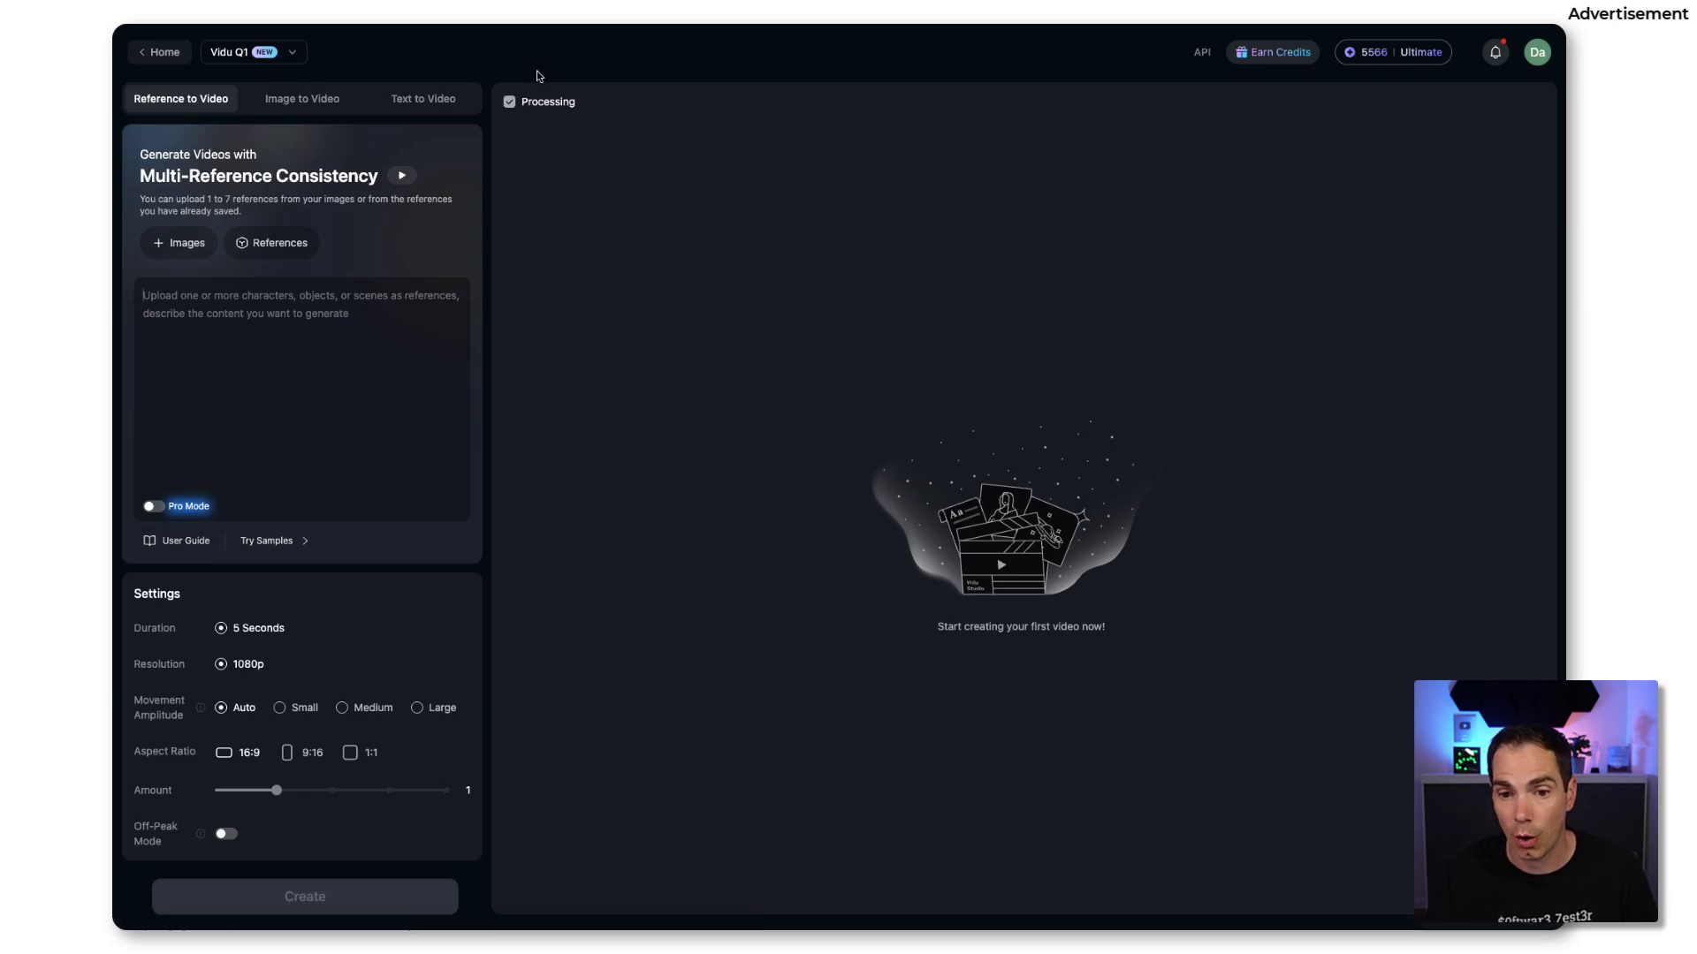
Untick Processing so every past video, including the two-developers clip, is listed
{"action": "left_click", "coordinate": [511, 103]}
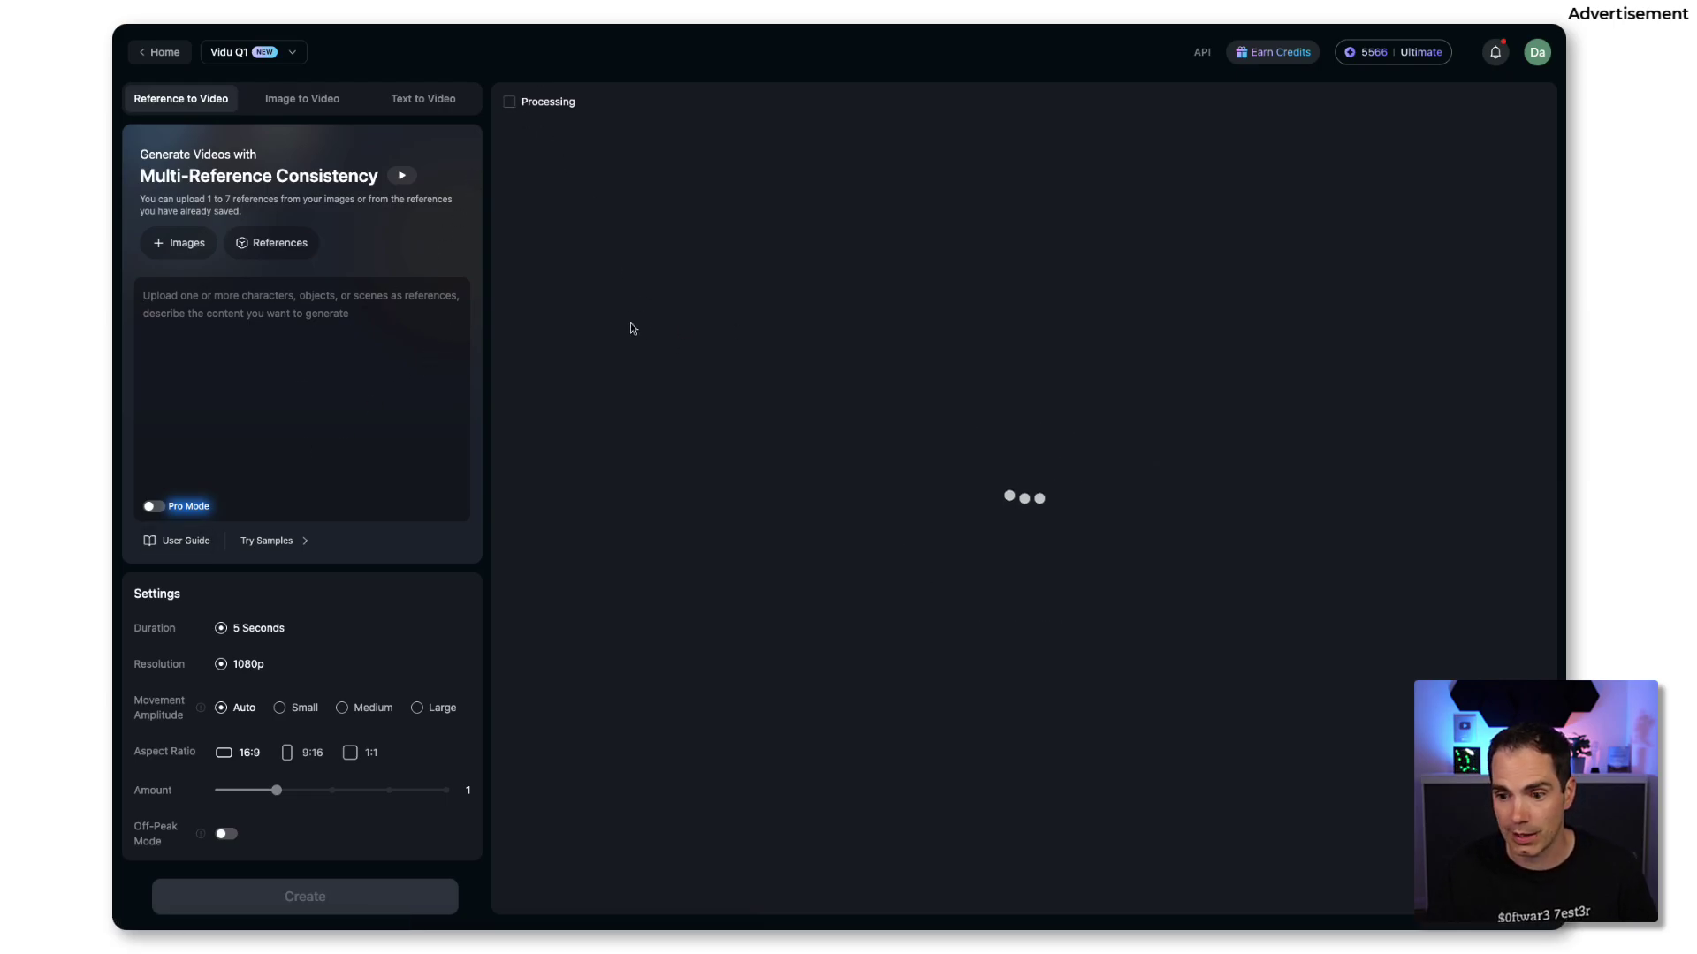
{"action": "scroll", "coordinate": [836, 398], "scroll_direction": "down", "scroll_amount": 3}
{"action": "scroll", "coordinate": [835, 397], "scroll_direction": "down", "scroll_amount": 3}
{"action": "scroll", "coordinate": [836, 398], "scroll_direction": "down", "scroll_amount": 3}
{"action": "scroll", "coordinate": [1127, 325], "scroll_direction": "down", "scroll_amount": 3}
{"action": "scroll", "coordinate": [1127, 324], "scroll_direction": "down", "scroll_amount": 3}
{"action": "scroll", "coordinate": [1127, 325], "scroll_direction": "down", "scroll_amount": 3}
{"action": "scroll", "coordinate": [1127, 324], "scroll_direction": "down", "scroll_amount": 3}
{"action": "scroll", "coordinate": [1127, 325], "scroll_direction": "down", "scroll_amount": 3}
{"action": "scroll", "coordinate": [1127, 324], "scroll_direction": "down", "scroll_amount": 3}
{"action": "scroll", "coordinate": [1128, 325], "scroll_direction": "down", "scroll_amount": 3}
{"action": "scroll", "coordinate": [1126, 325], "scroll_direction": "down", "scroll_amount": 2}
{"action": "scroll", "coordinate": [1127, 325], "scroll_direction": "down", "scroll_amount": 2}
{"action": "scroll", "coordinate": [1127, 325], "scroll_direction": "down", "scroll_amount": 2}
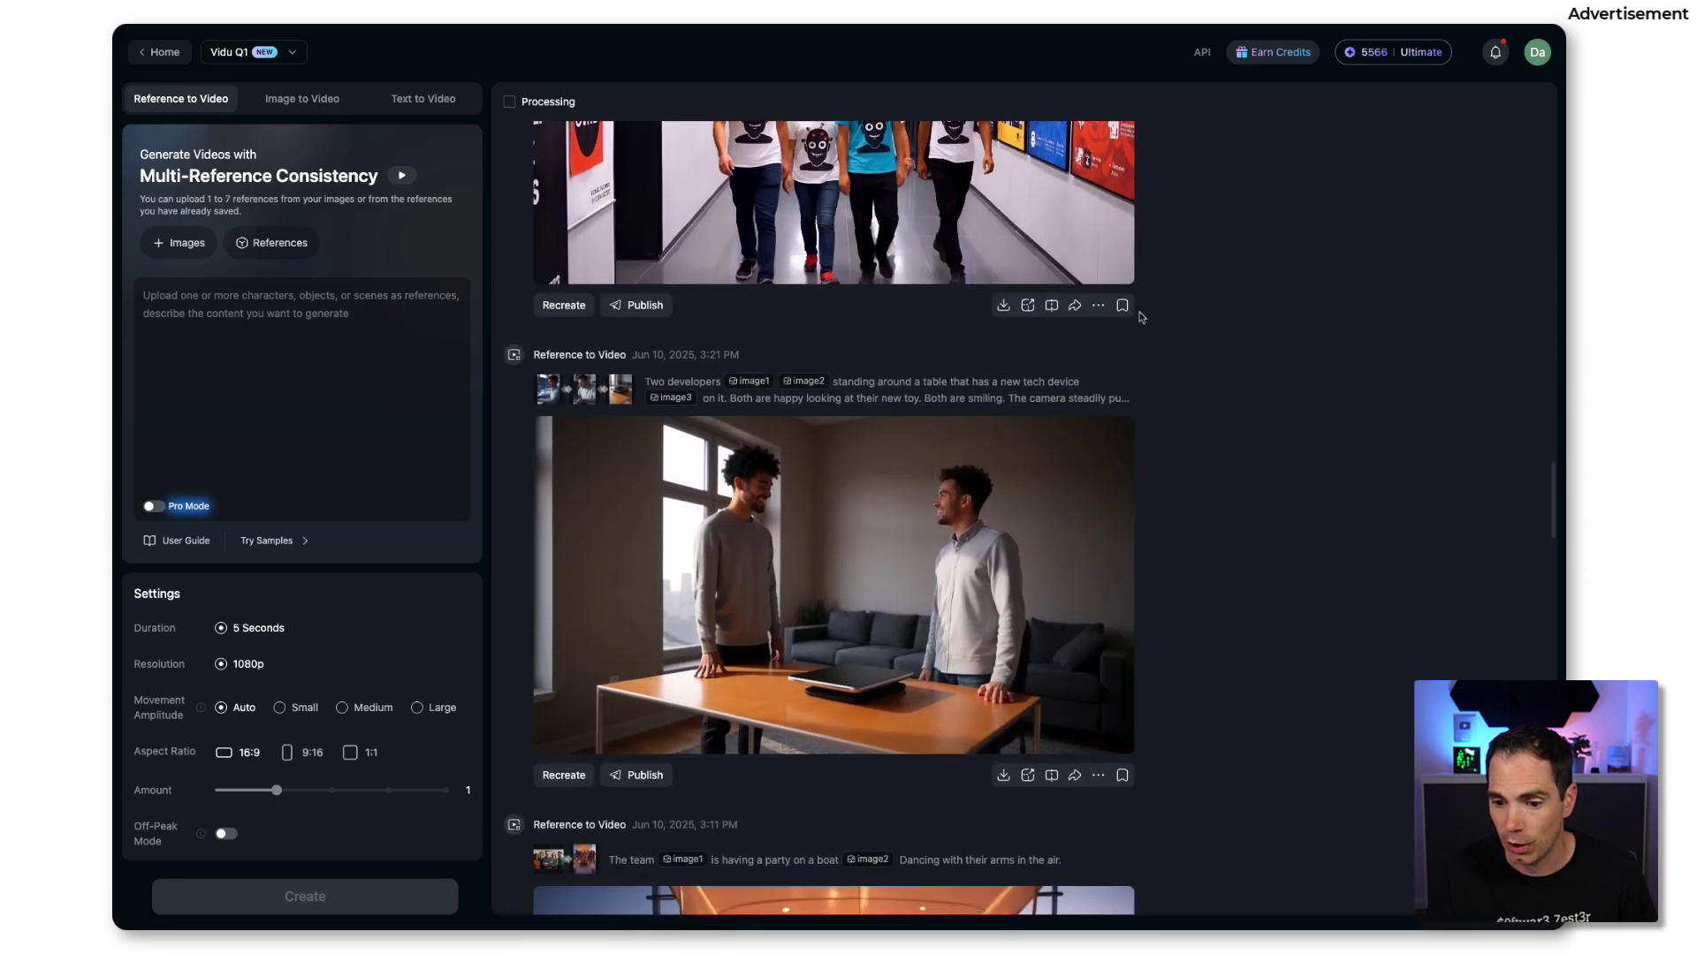
{"action": "scroll", "coordinate": [912, 421], "scroll_direction": "down", "scroll_amount": 2}
{"action": "scroll", "coordinate": [912, 419], "scroll_direction": "down", "scroll_amount": 2}
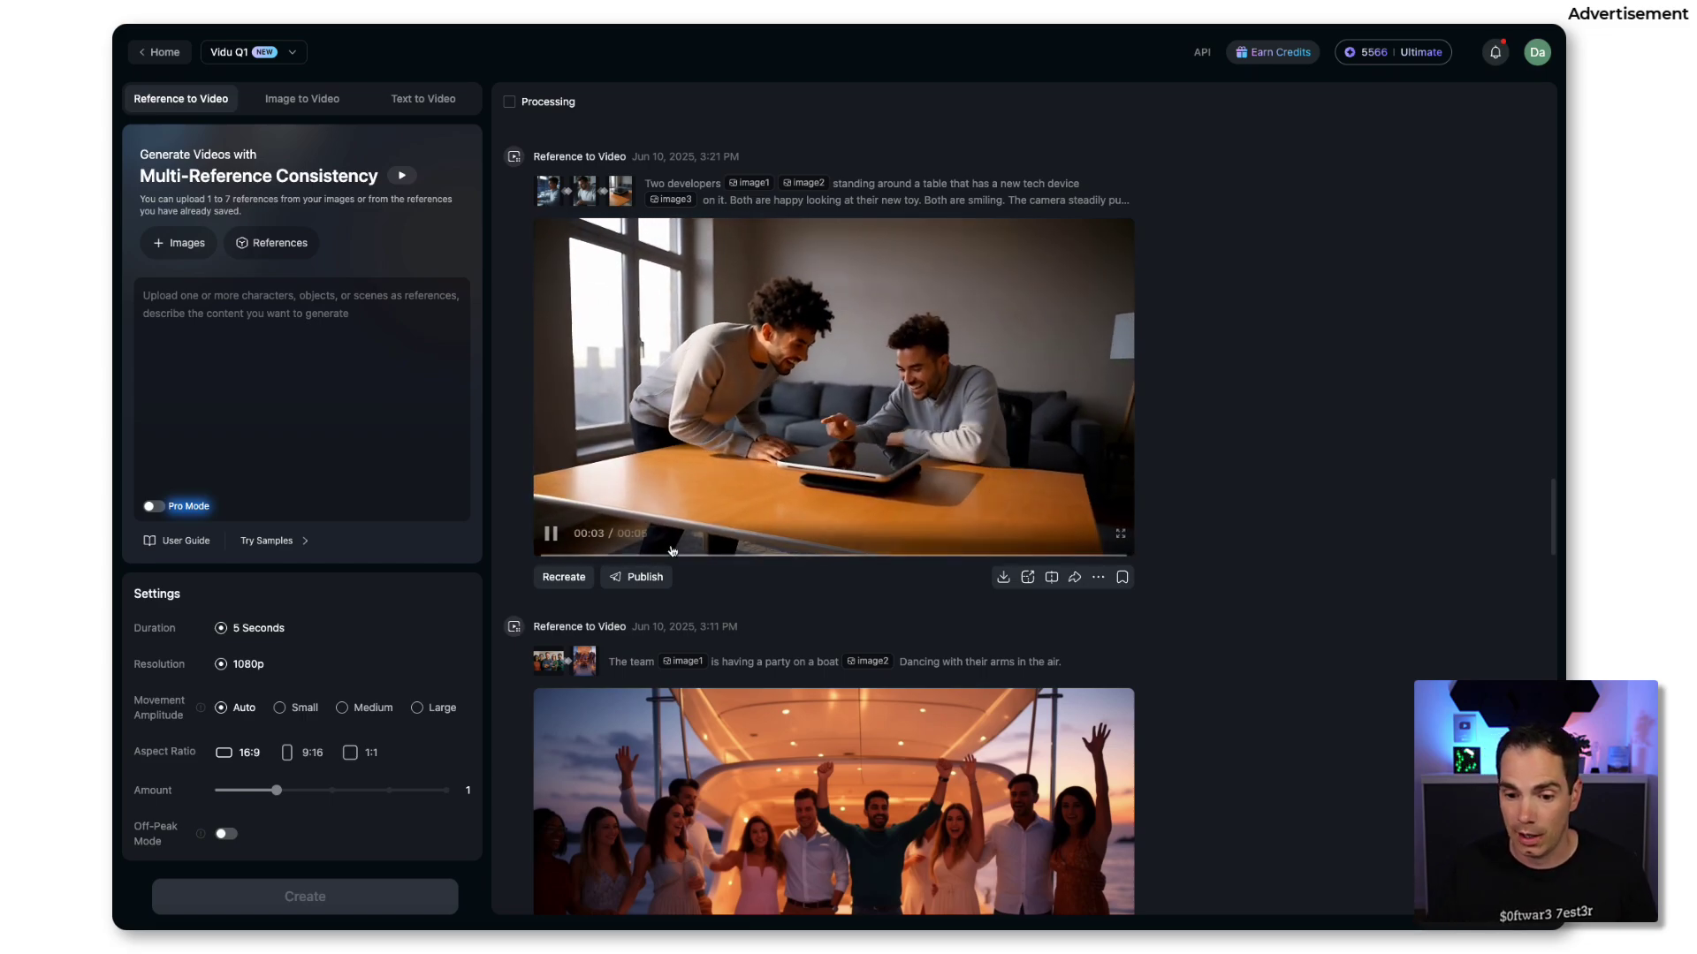
{"action": "left_click", "coordinate": [562, 576]}
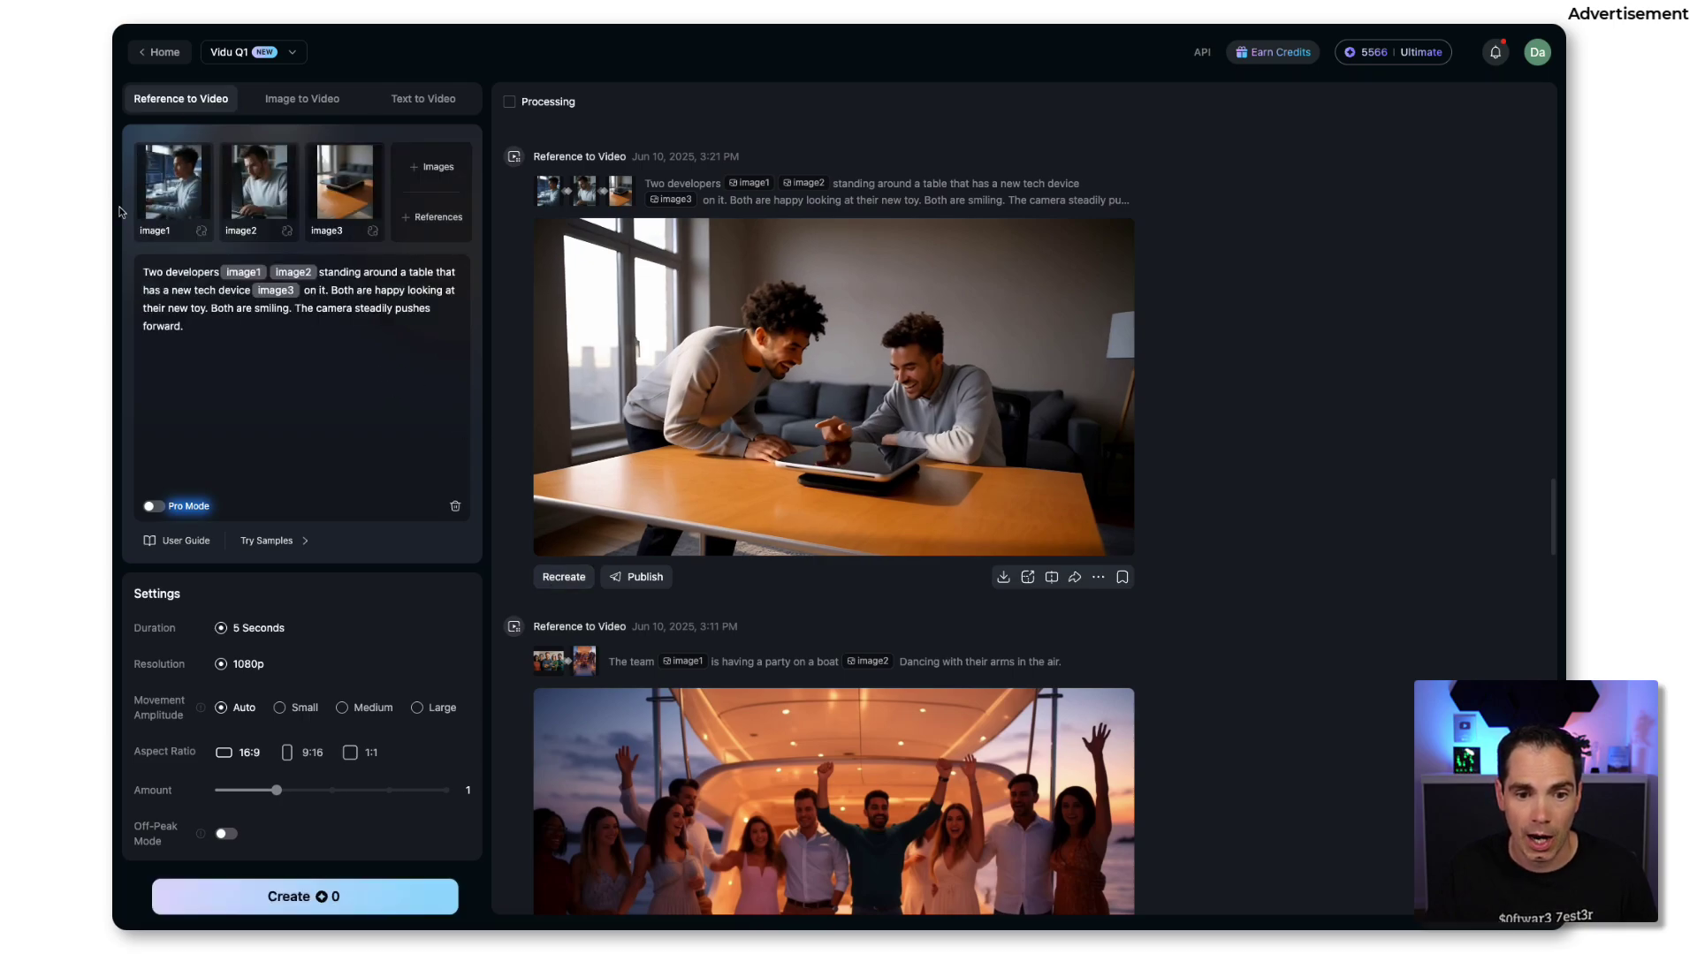
{"action": "left_click", "coordinate": [181, 181]}
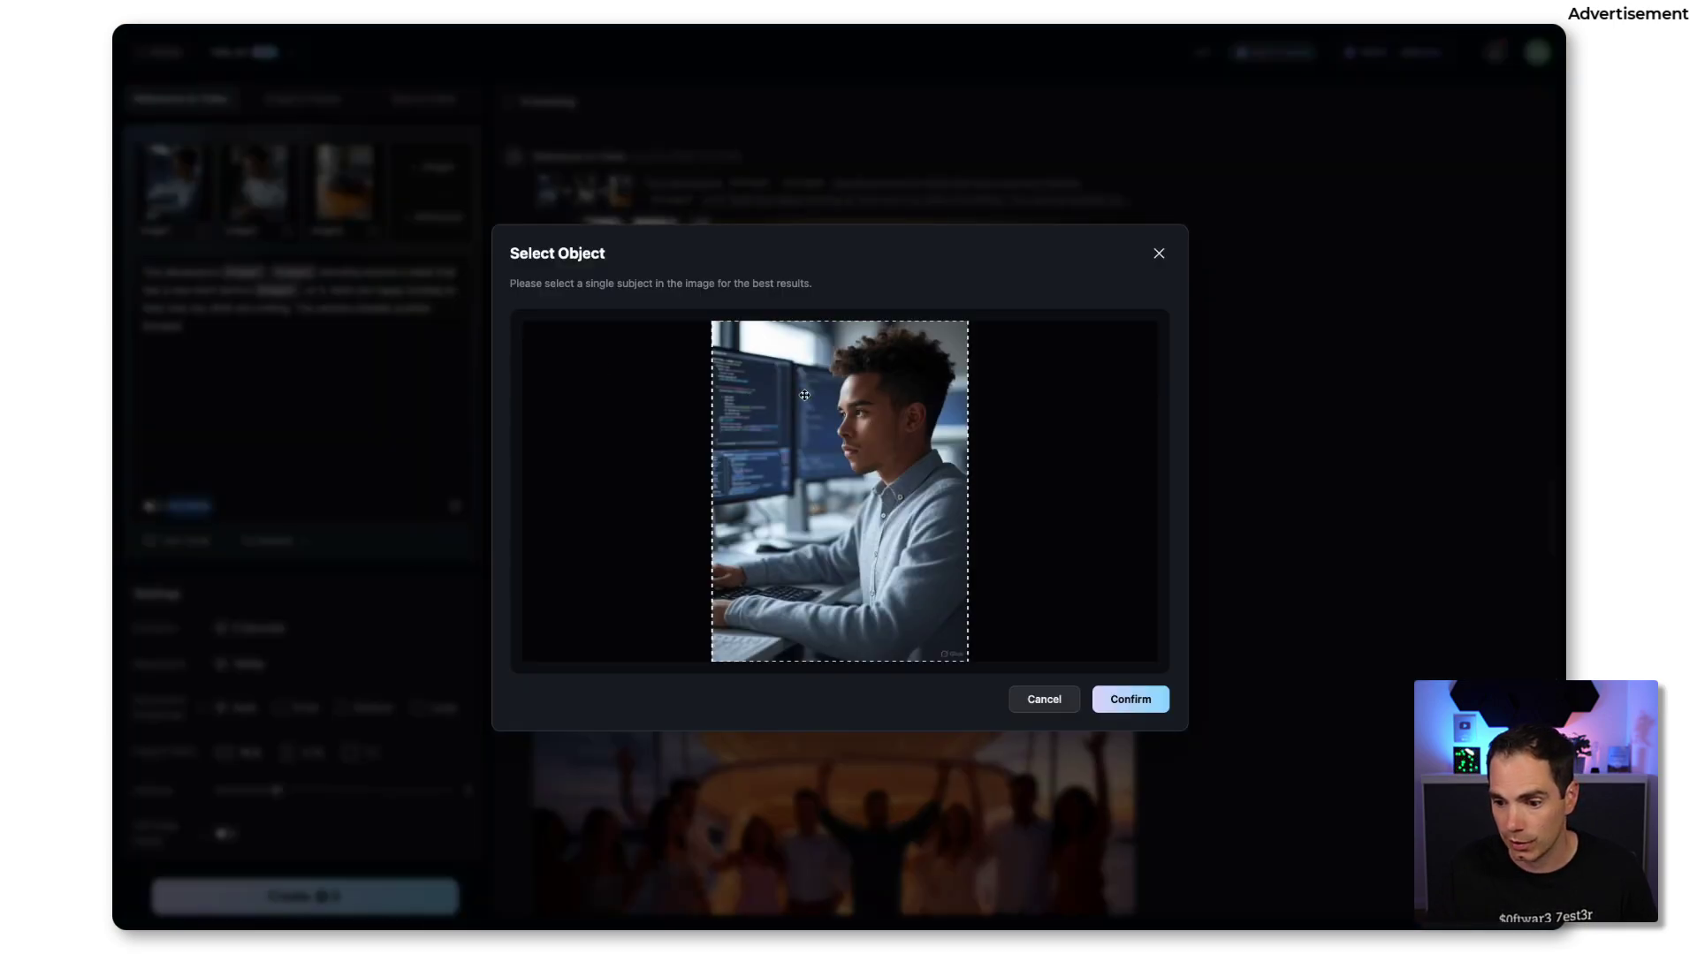
{"action": "left_click", "coordinate": [1156, 255]}
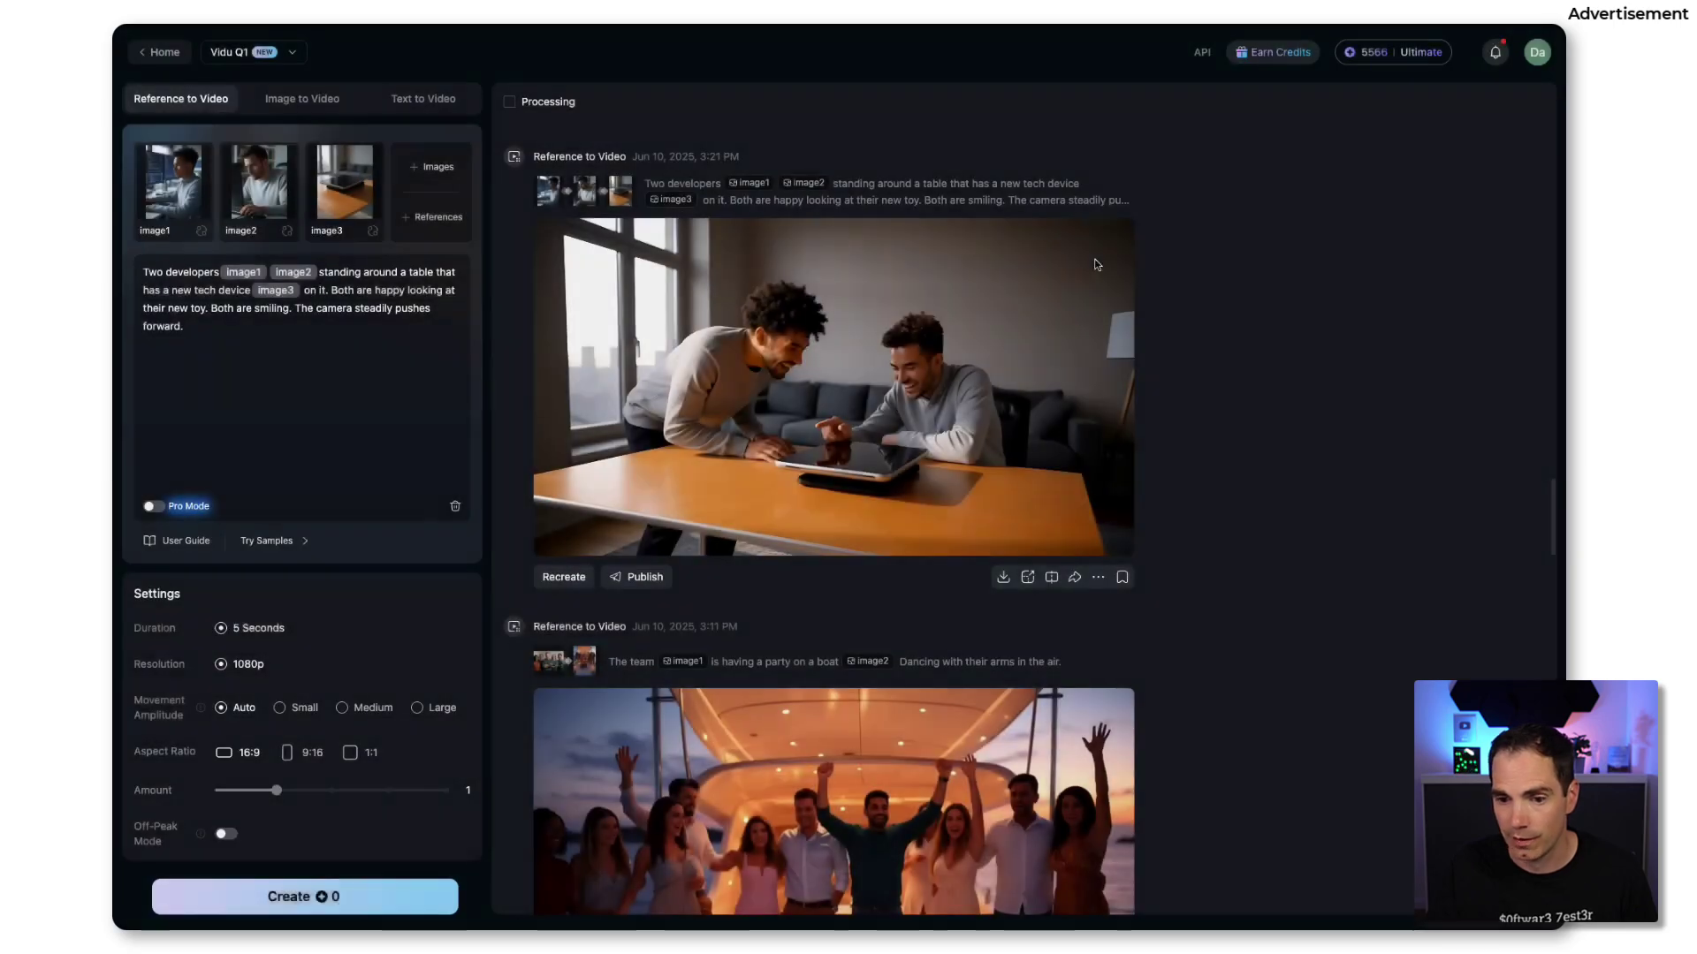
{"action": "left_click", "coordinate": [256, 189]}
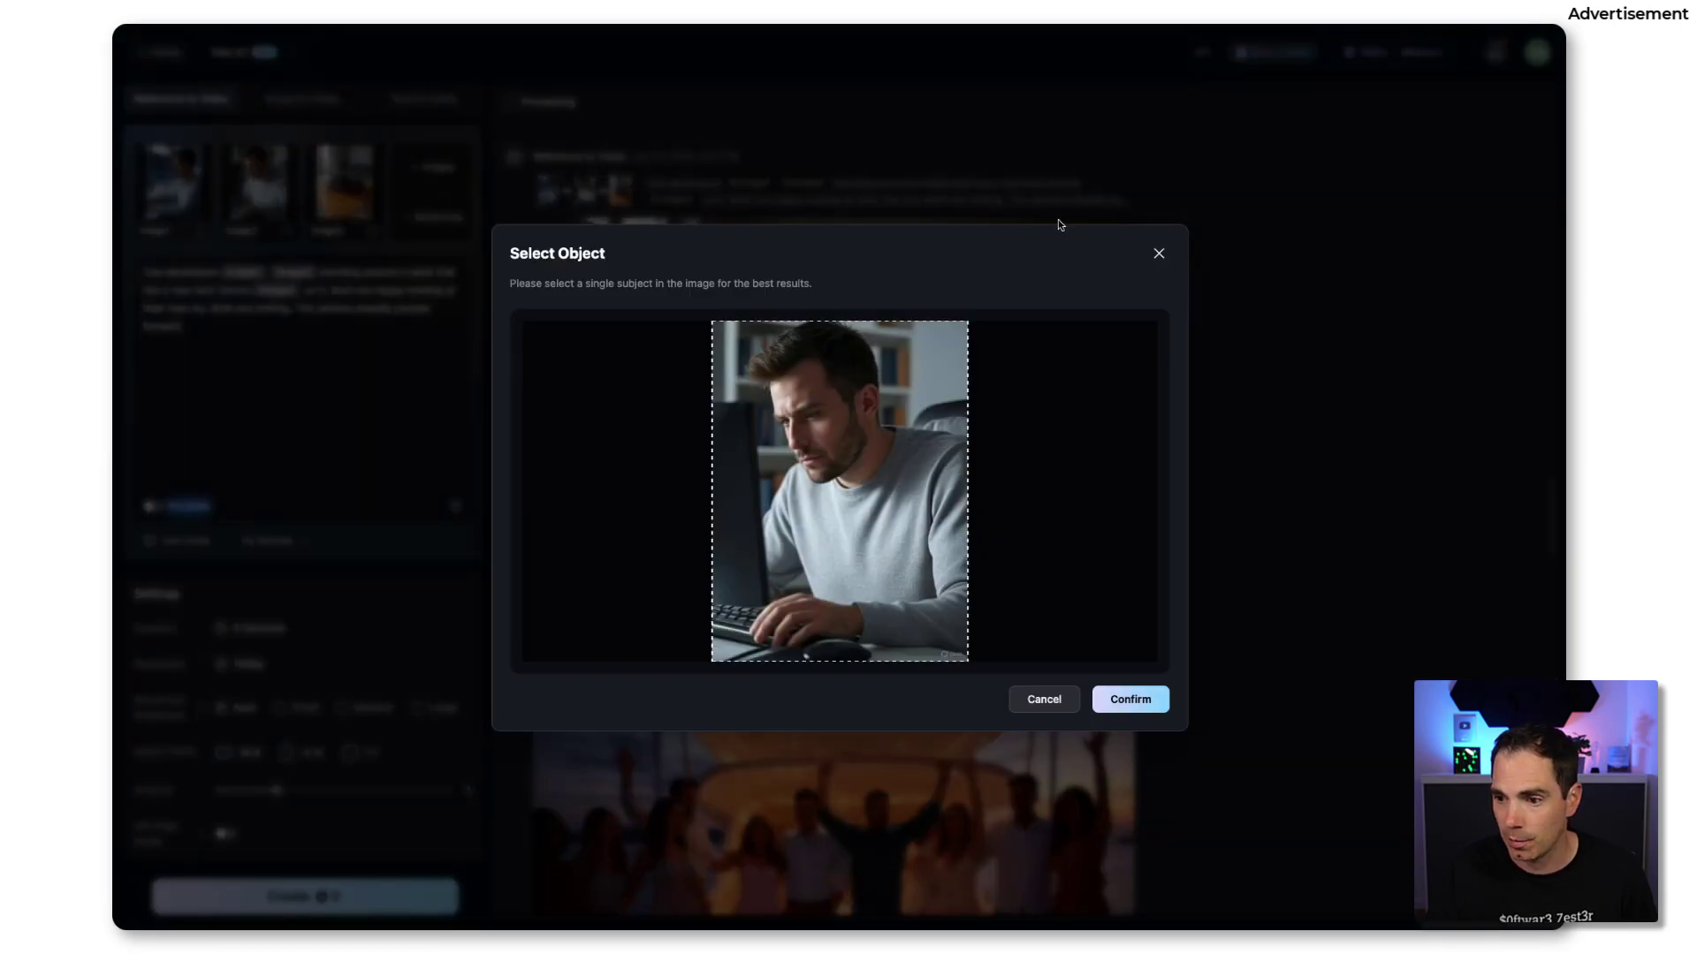
{"action": "left_click", "coordinate": [1161, 257]}
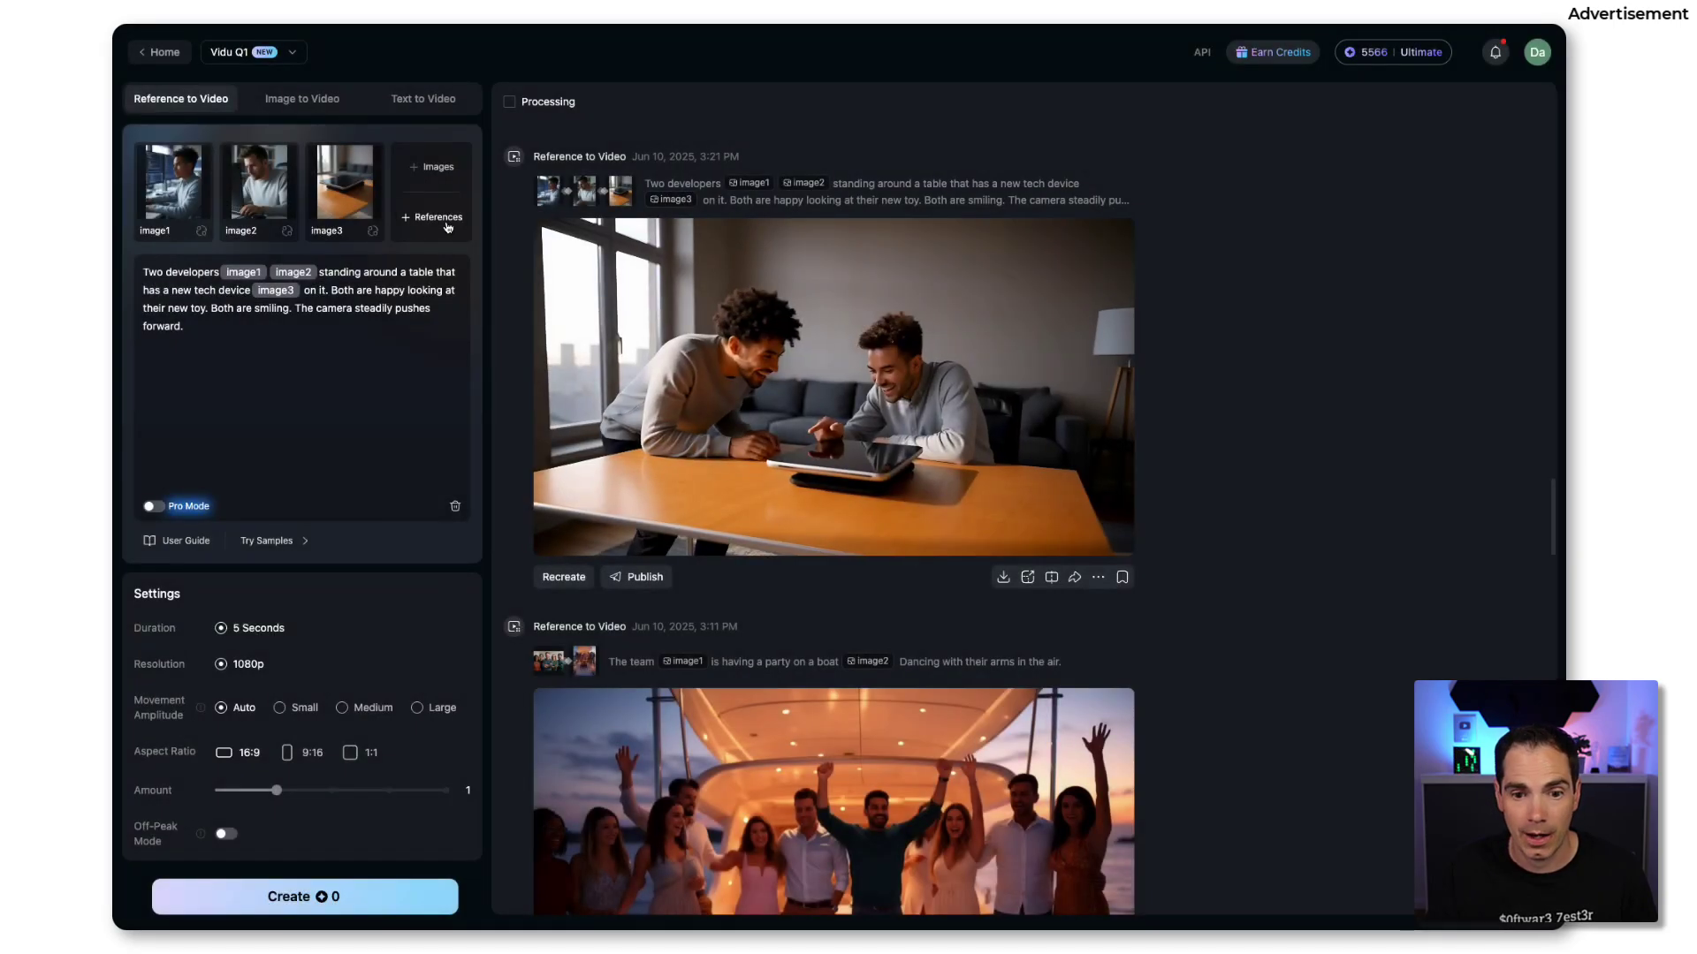
{"action": "left_click", "coordinate": [342, 190]}
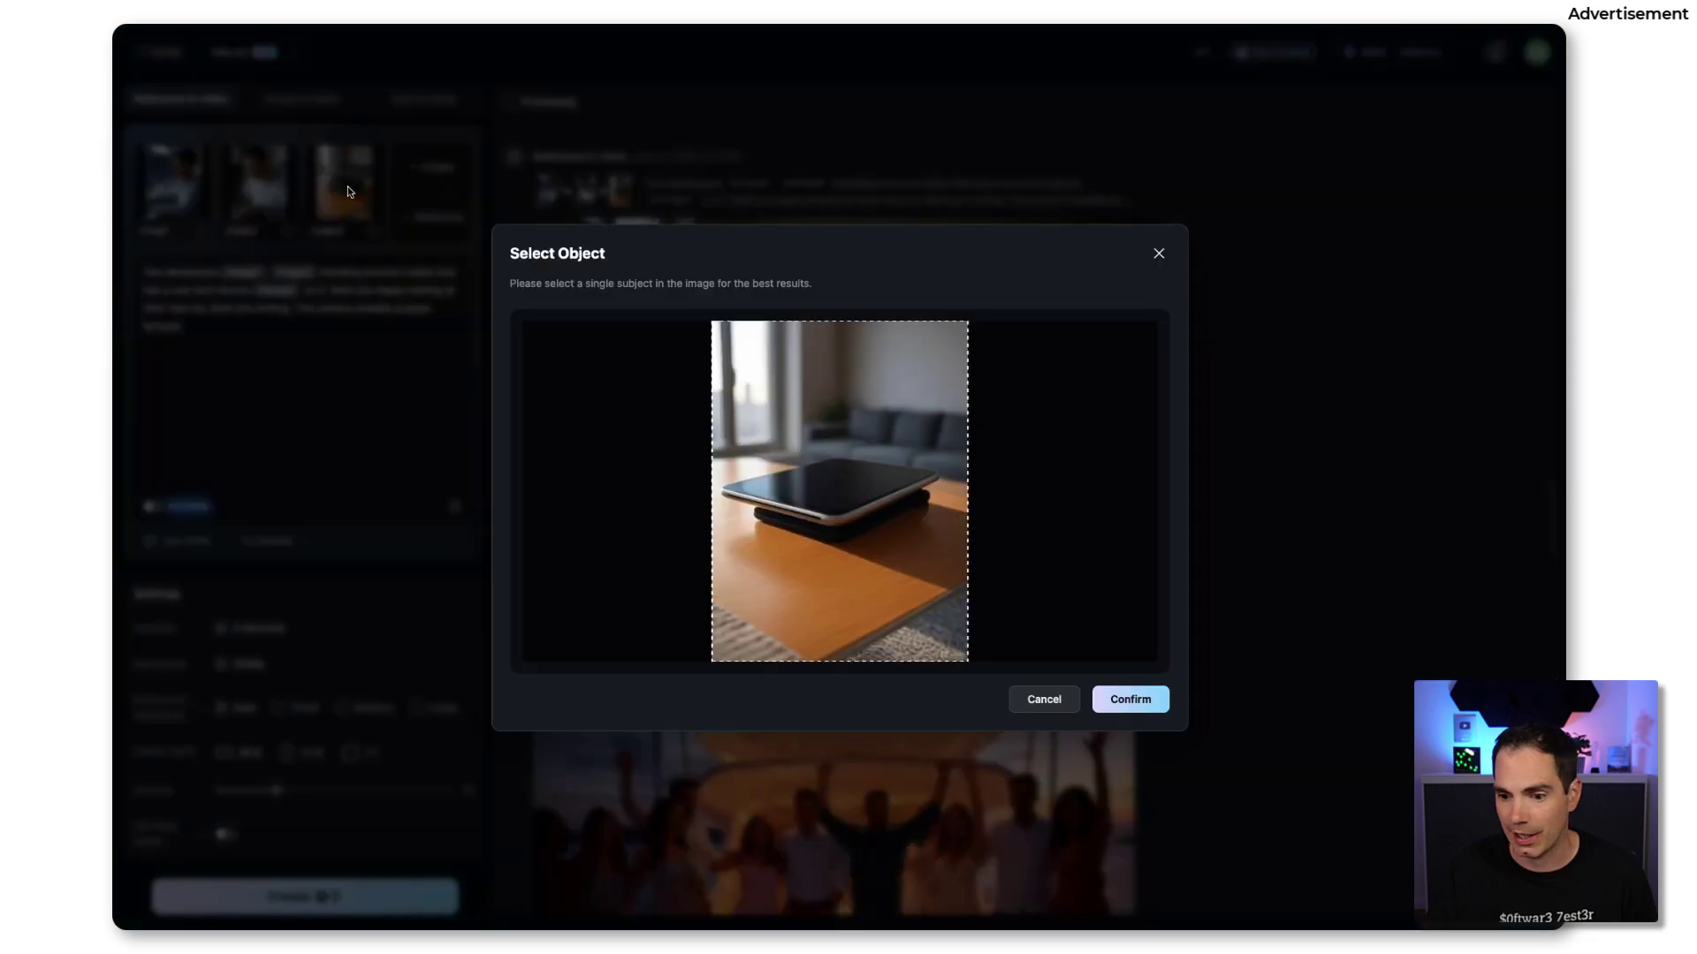
{"action": "left_click", "coordinate": [1161, 254]}
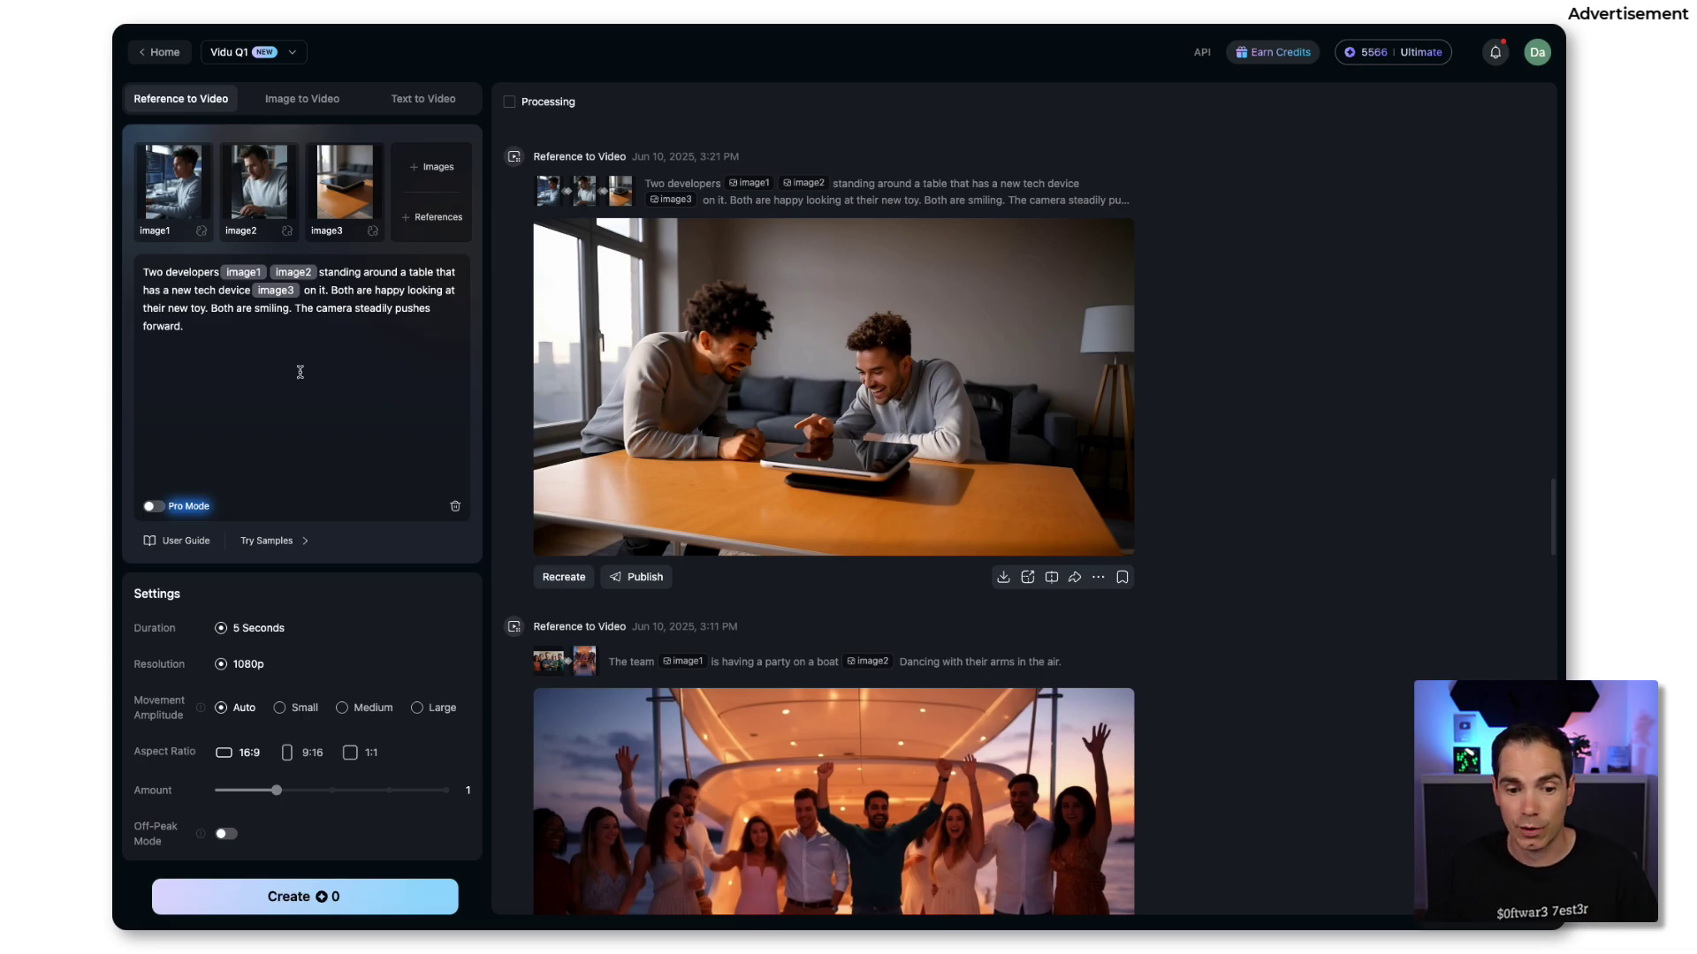
{"action": "left_click", "coordinate": [717, 418]}
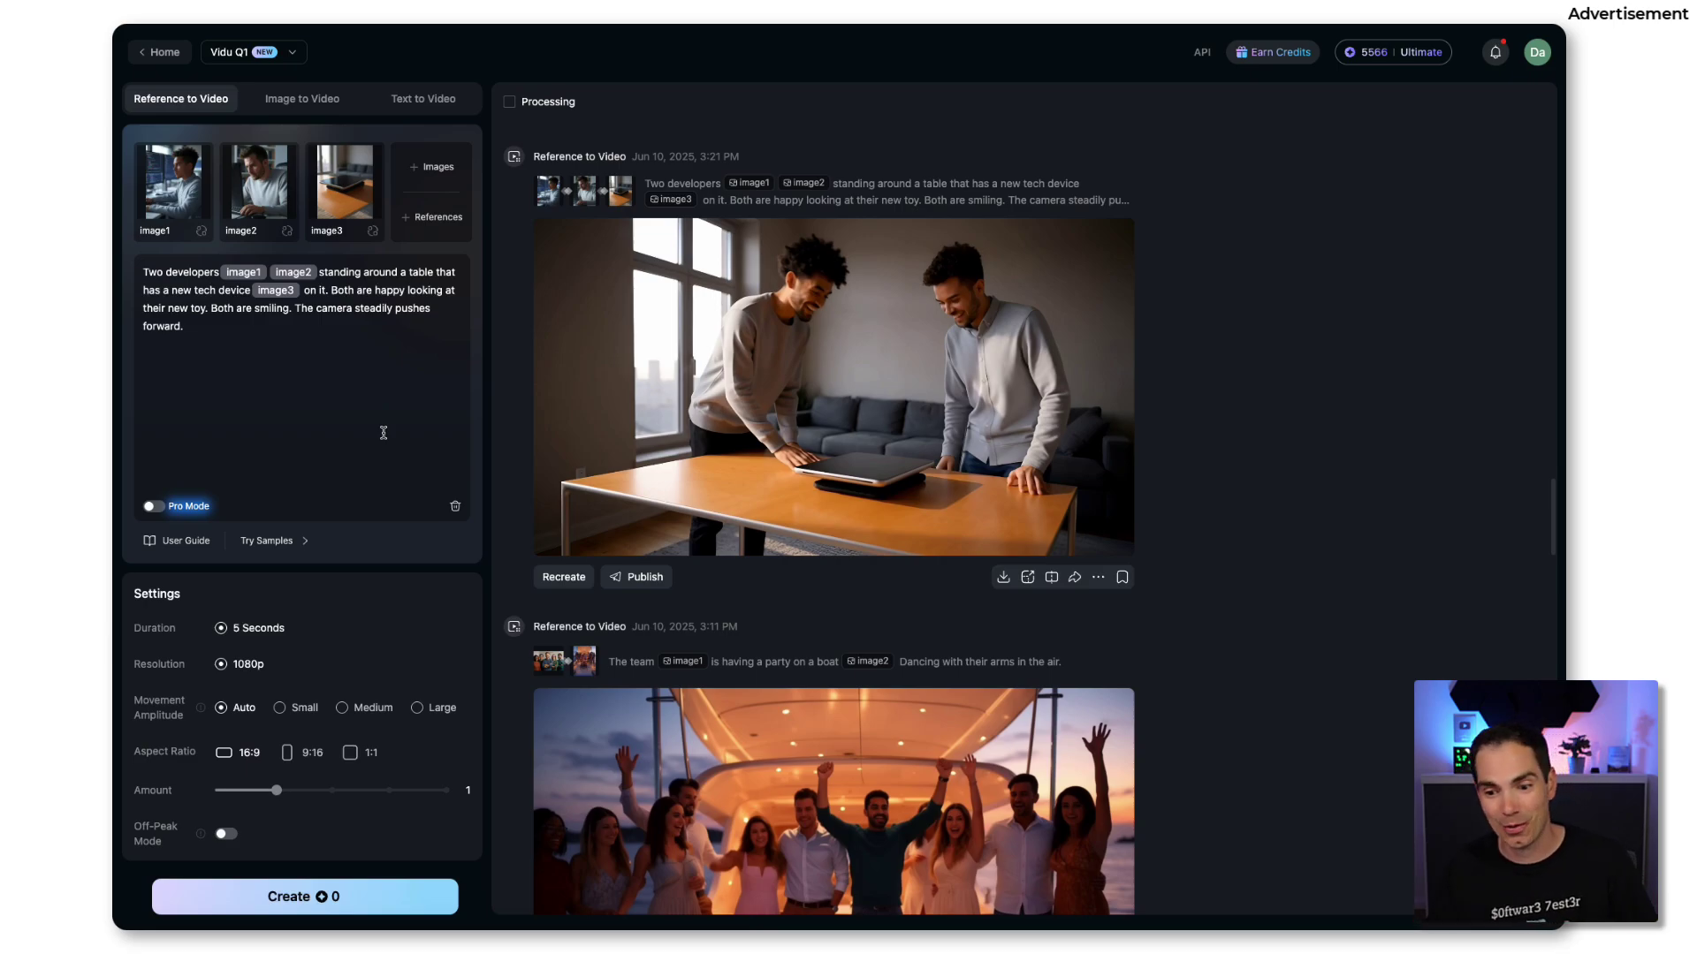
{"action": "scroll", "coordinate": [848, 465], "scroll_direction": "down", "scroll_amount": 5}
{"action": "scroll", "coordinate": [1160, 347], "scroll_direction": "down", "scroll_amount": 2}
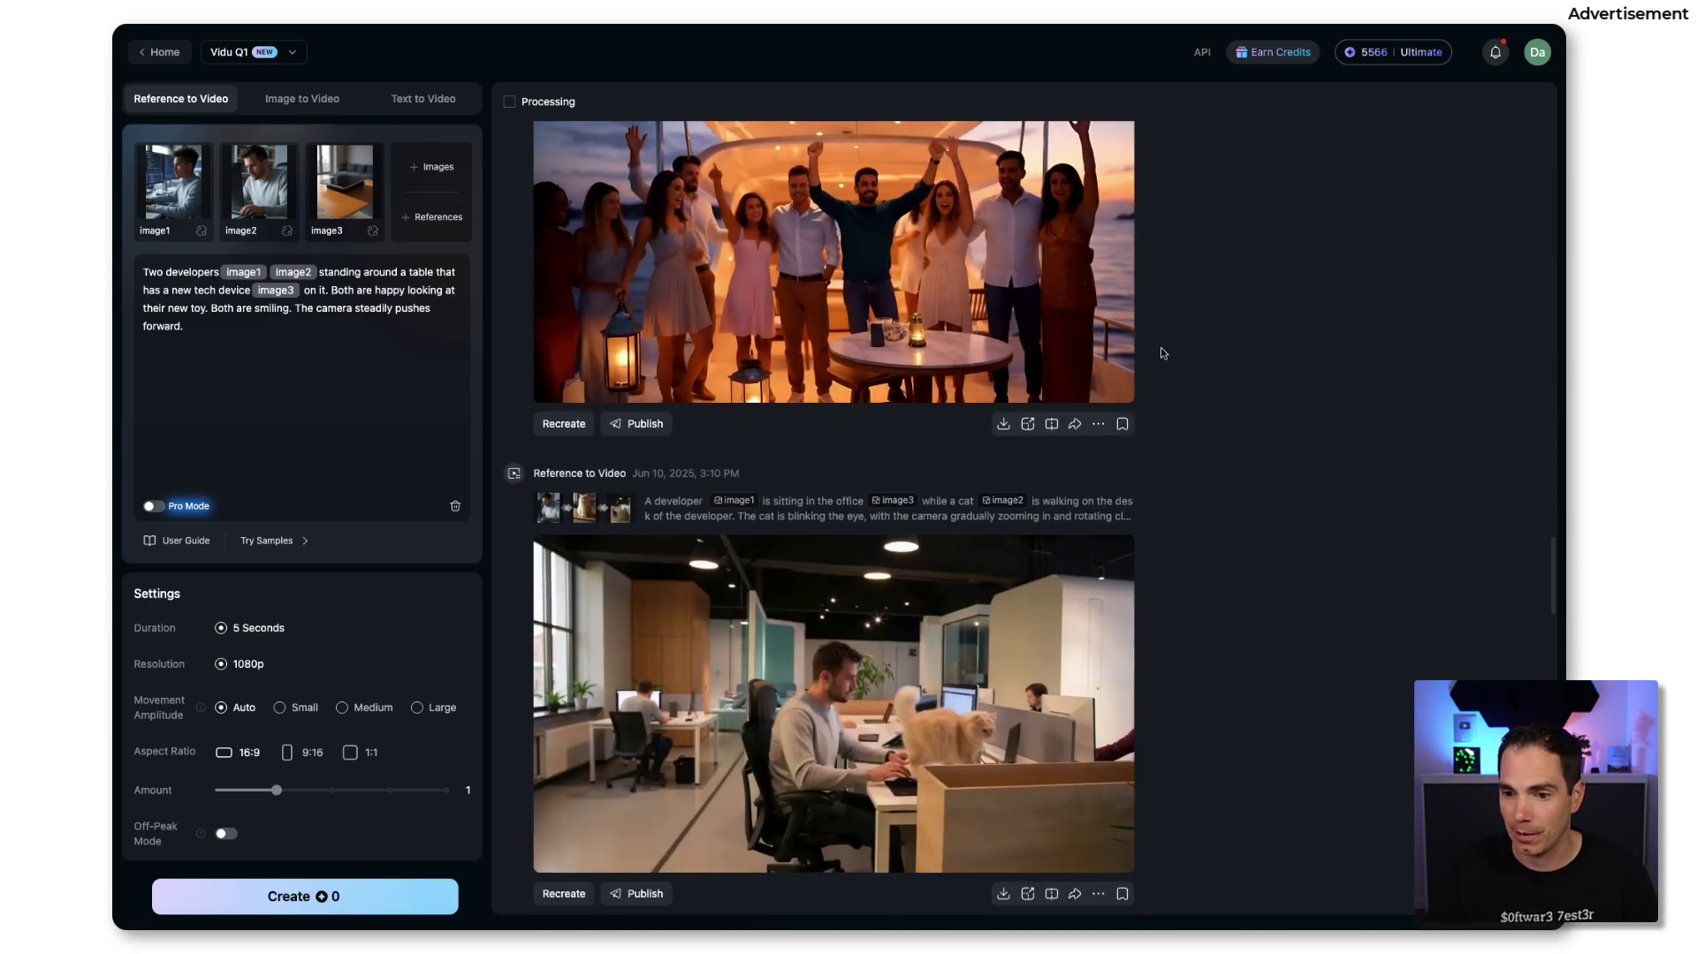
{"action": "scroll", "coordinate": [1165, 346], "scroll_direction": "up", "scroll_amount": 4}
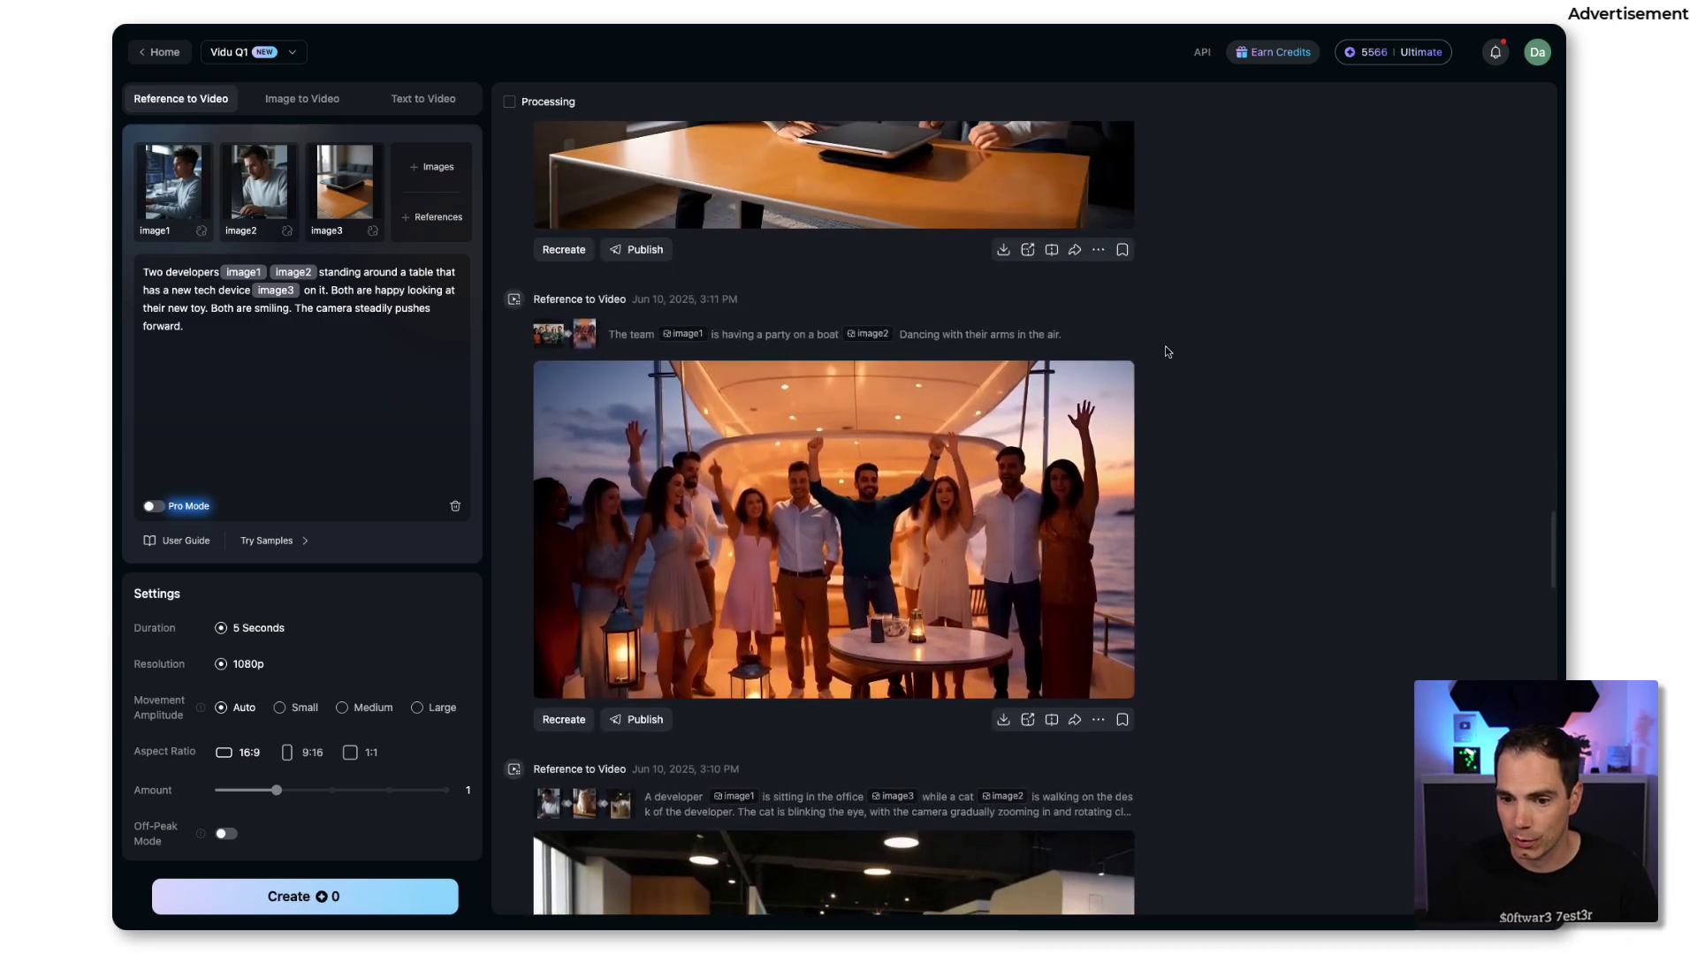
Recreate the boat party video, preview its team photo reference, and play the clip
{"action": "left_click", "coordinate": [563, 718]}
{"action": "mouse_move", "coordinate": [173, 183]}
{"action": "left_click", "coordinate": [176, 189]}
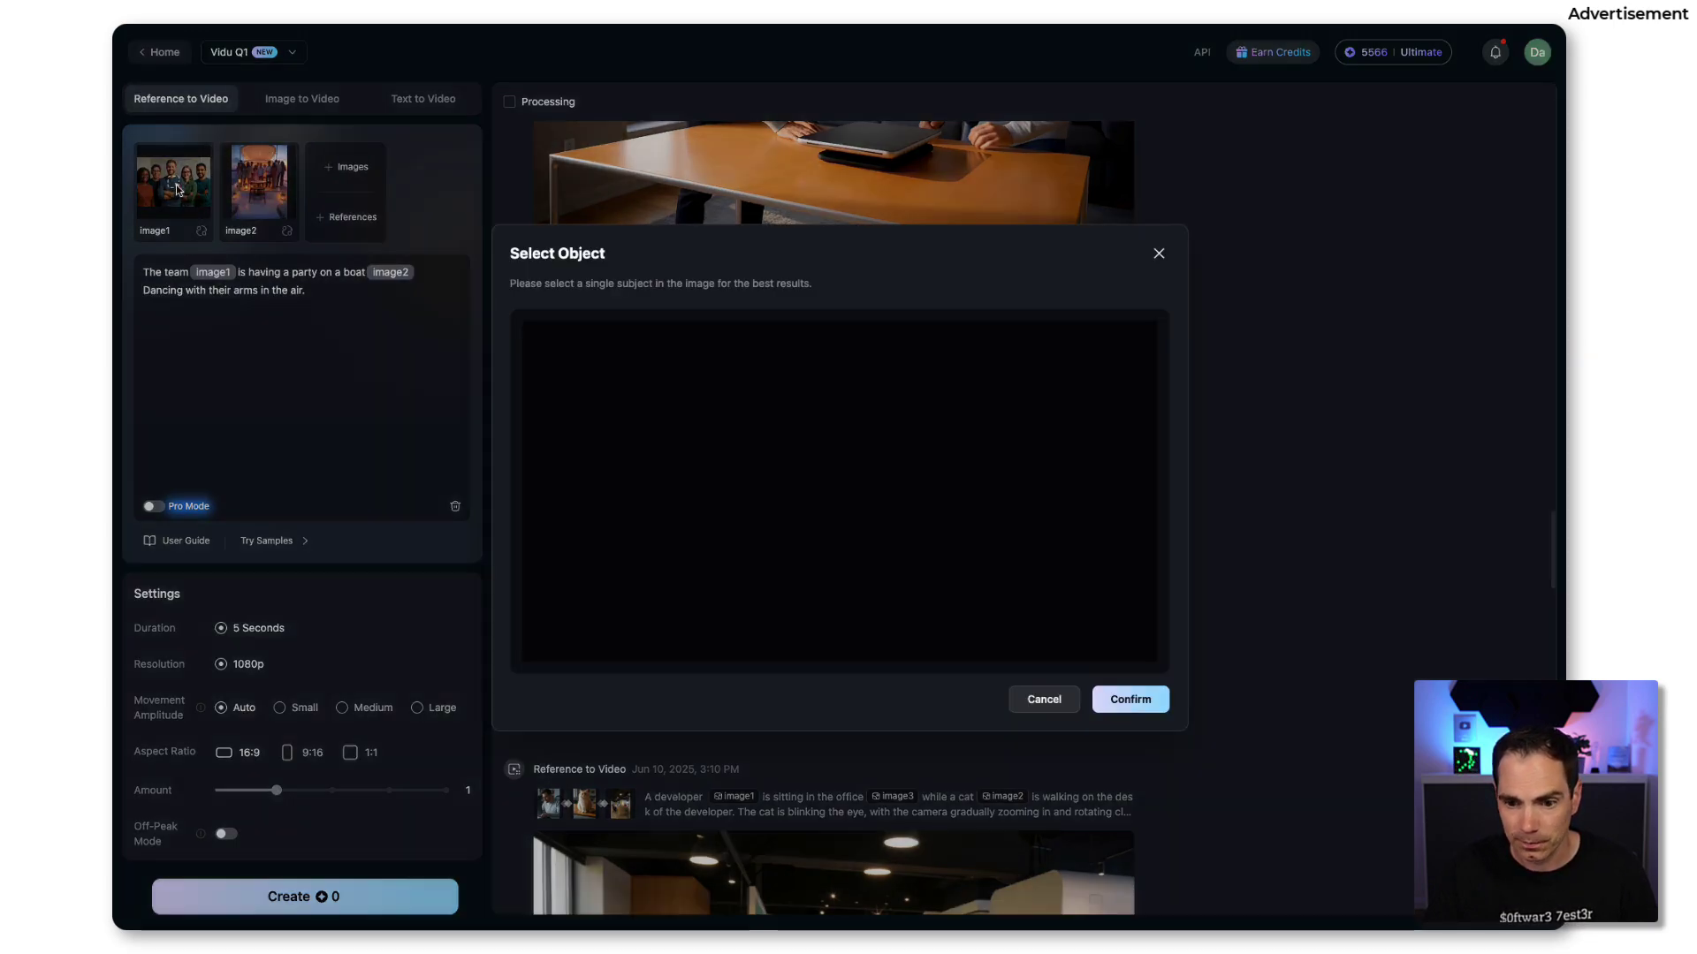
{"action": "left_click", "coordinate": [1160, 257]}
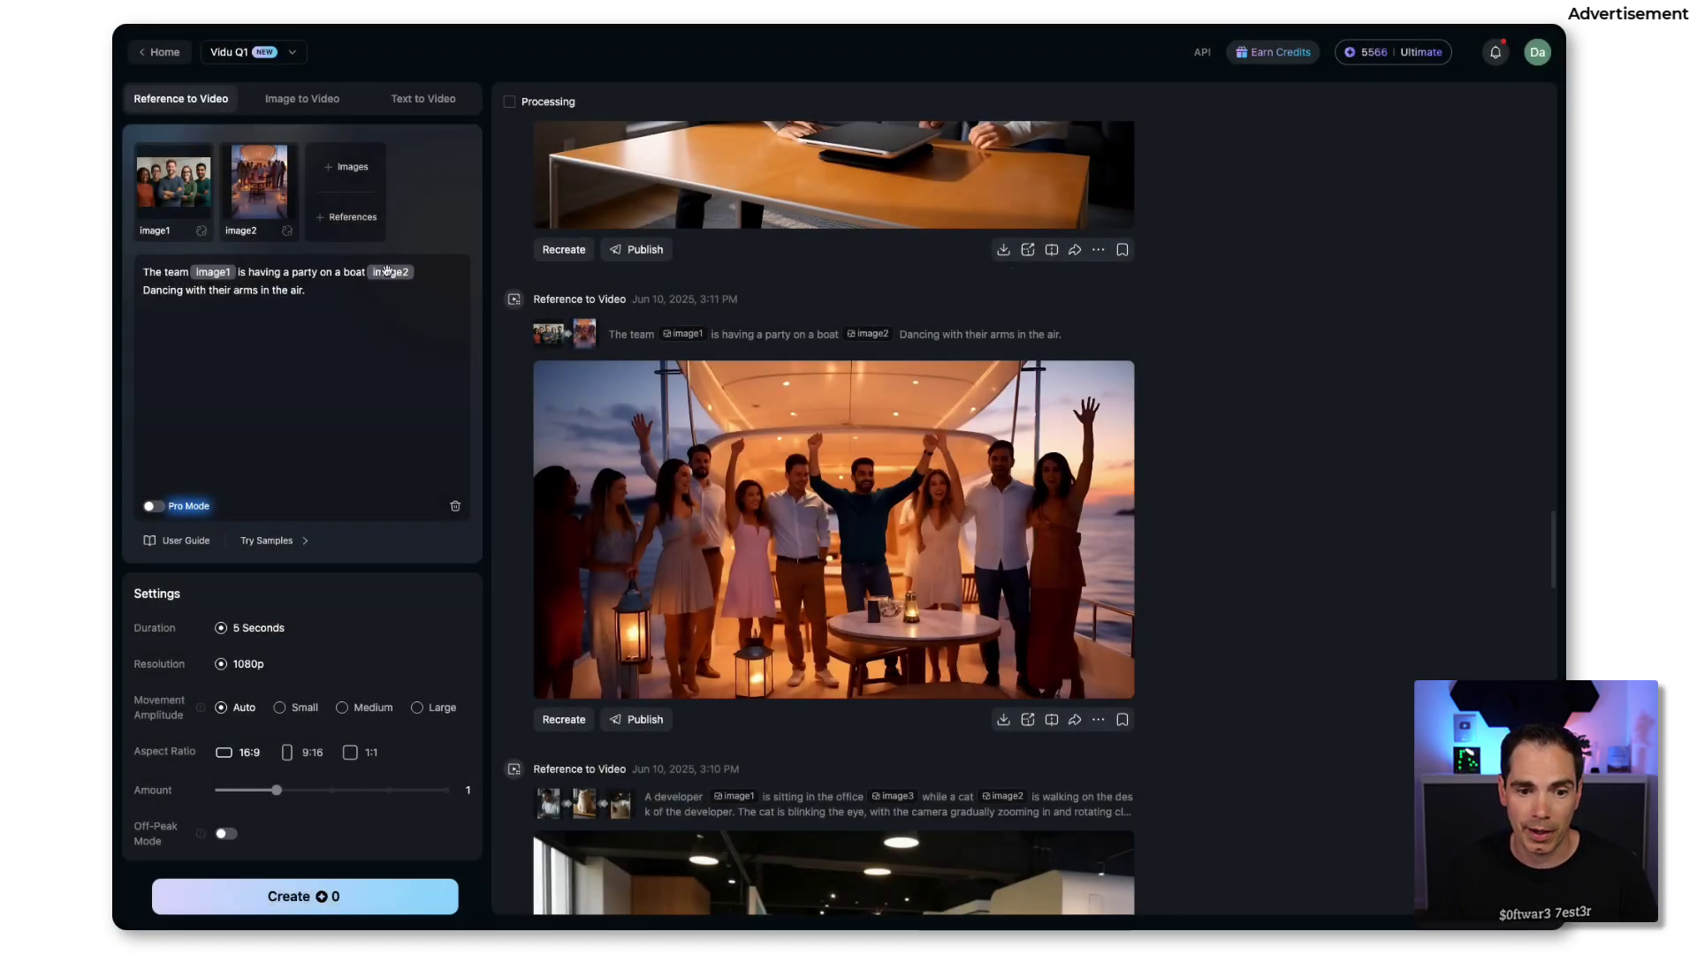
{"action": "left_click", "coordinate": [731, 486]}
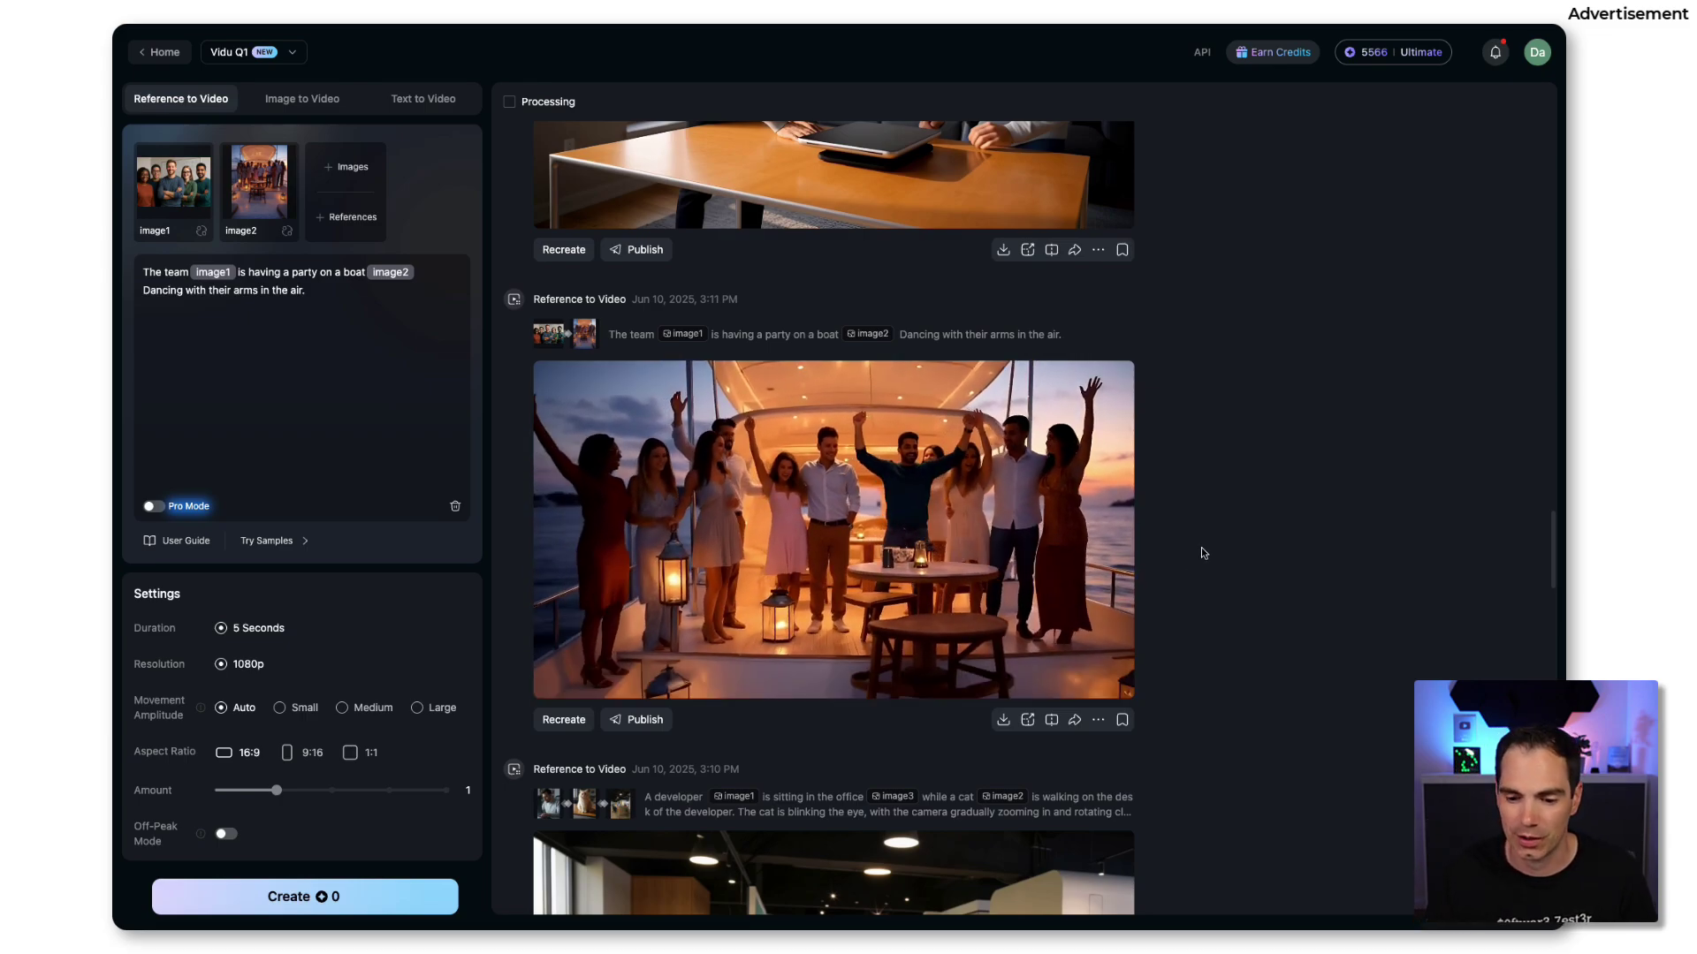
{"action": "scroll", "coordinate": [1207, 544], "scroll_direction": "down", "scroll_amount": 3}
{"action": "scroll", "coordinate": [1212, 539], "scroll_direction": "down", "scroll_amount": 2}
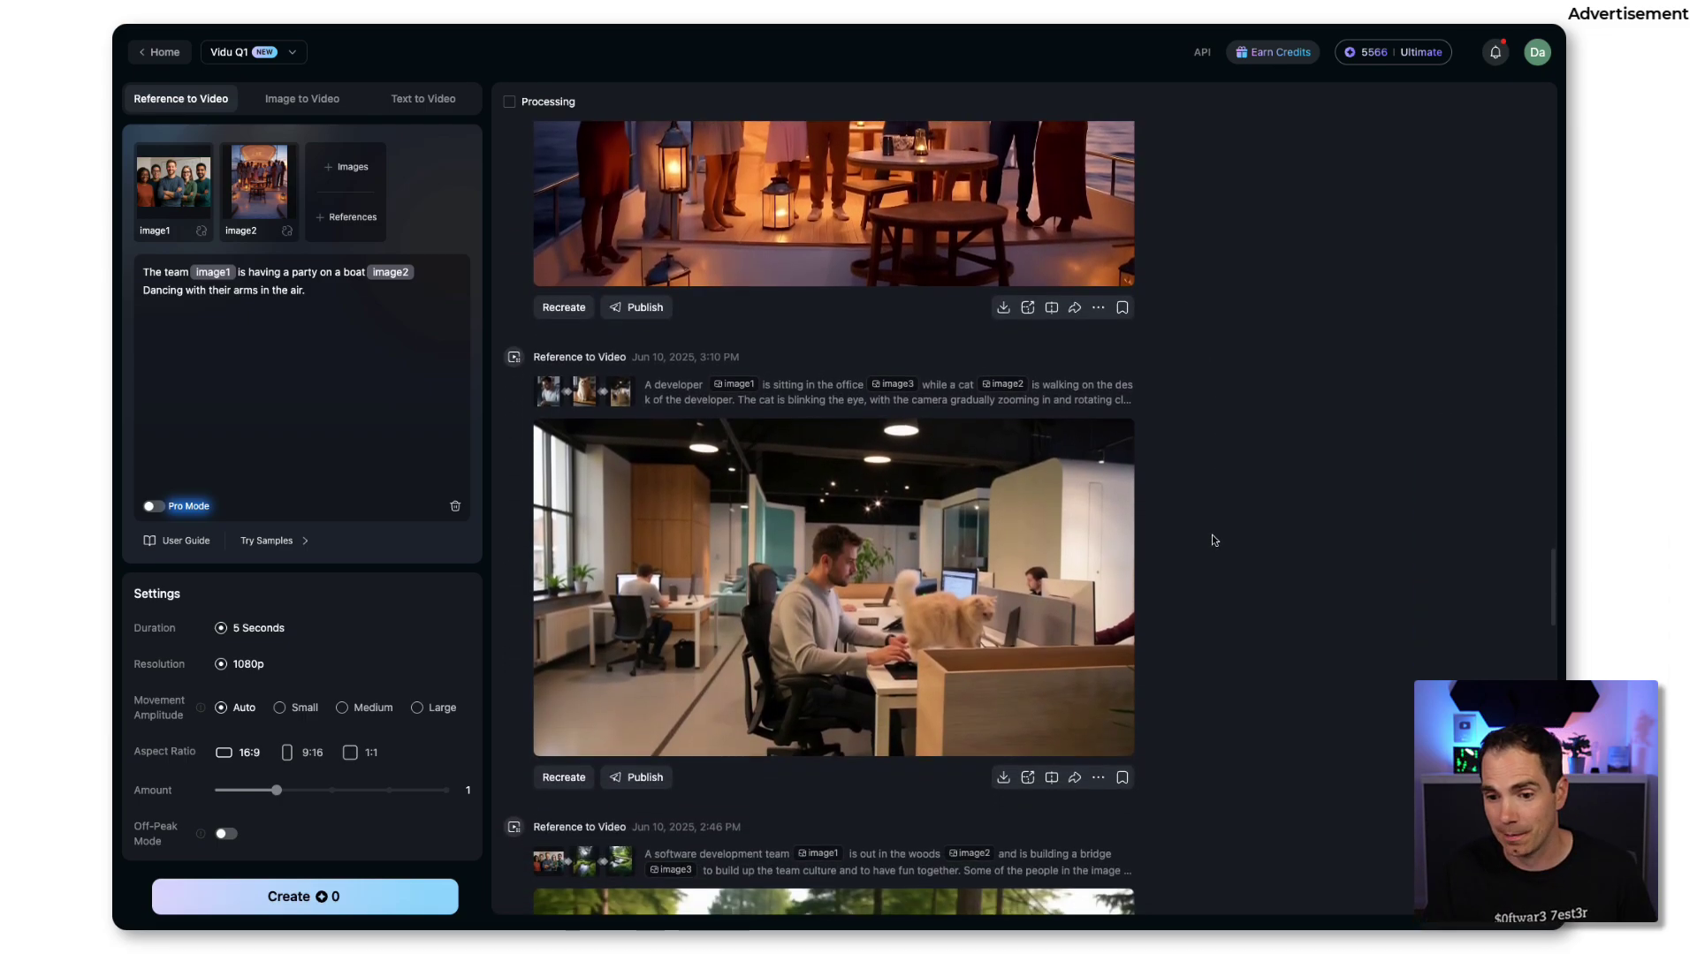
{"action": "scroll", "coordinate": [1211, 540], "scroll_direction": "down", "scroll_amount": 1}
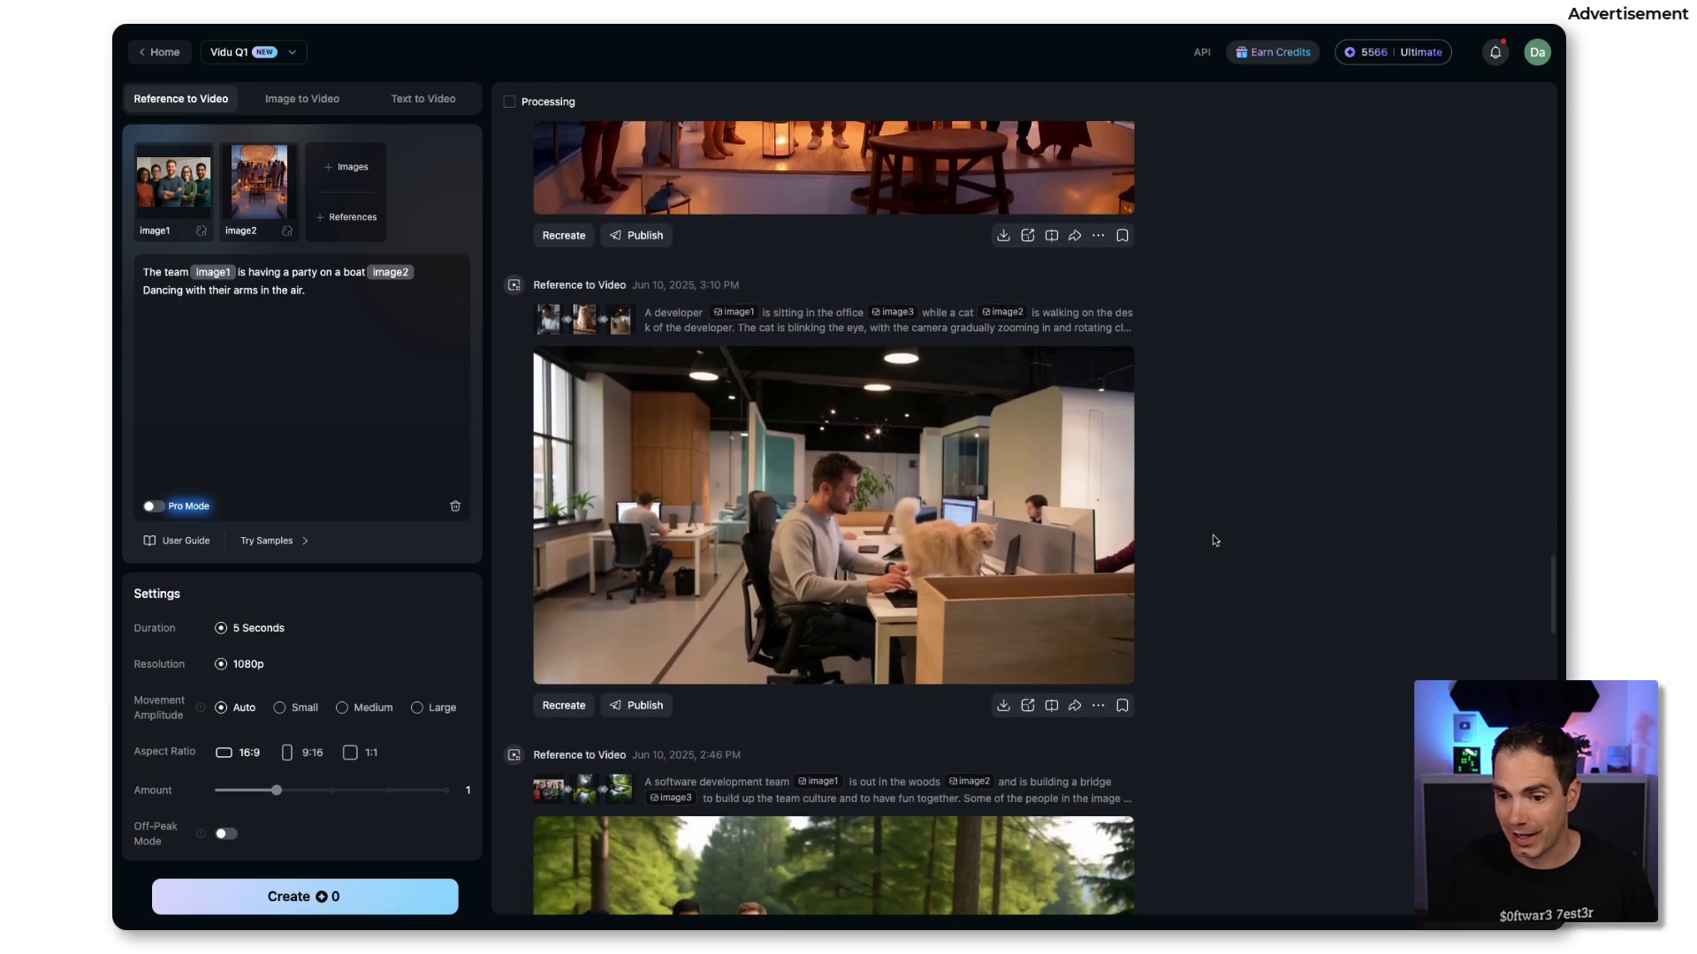
Recreate the office cat video, then the woods bridge-building team video with three images
{"action": "left_click", "coordinate": [563, 705]}
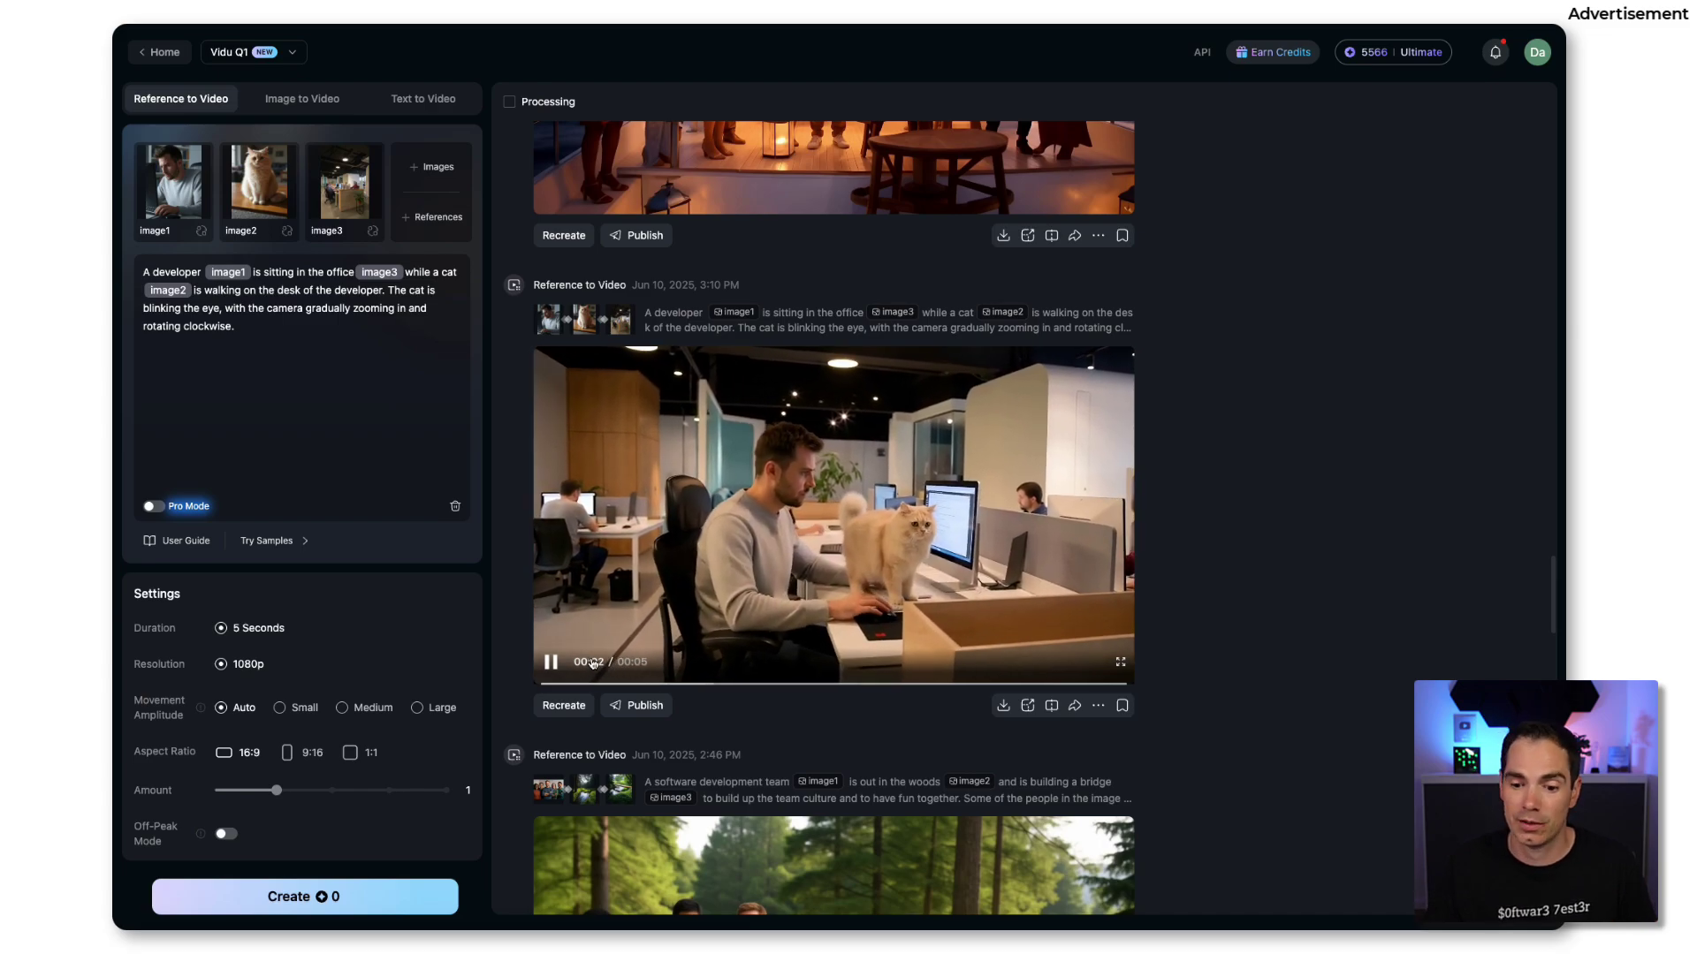
{"action": "scroll", "coordinate": [927, 531], "scroll_direction": "down", "scroll_amount": 1}
{"action": "scroll", "coordinate": [1192, 585], "scroll_direction": "down", "scroll_amount": 3}
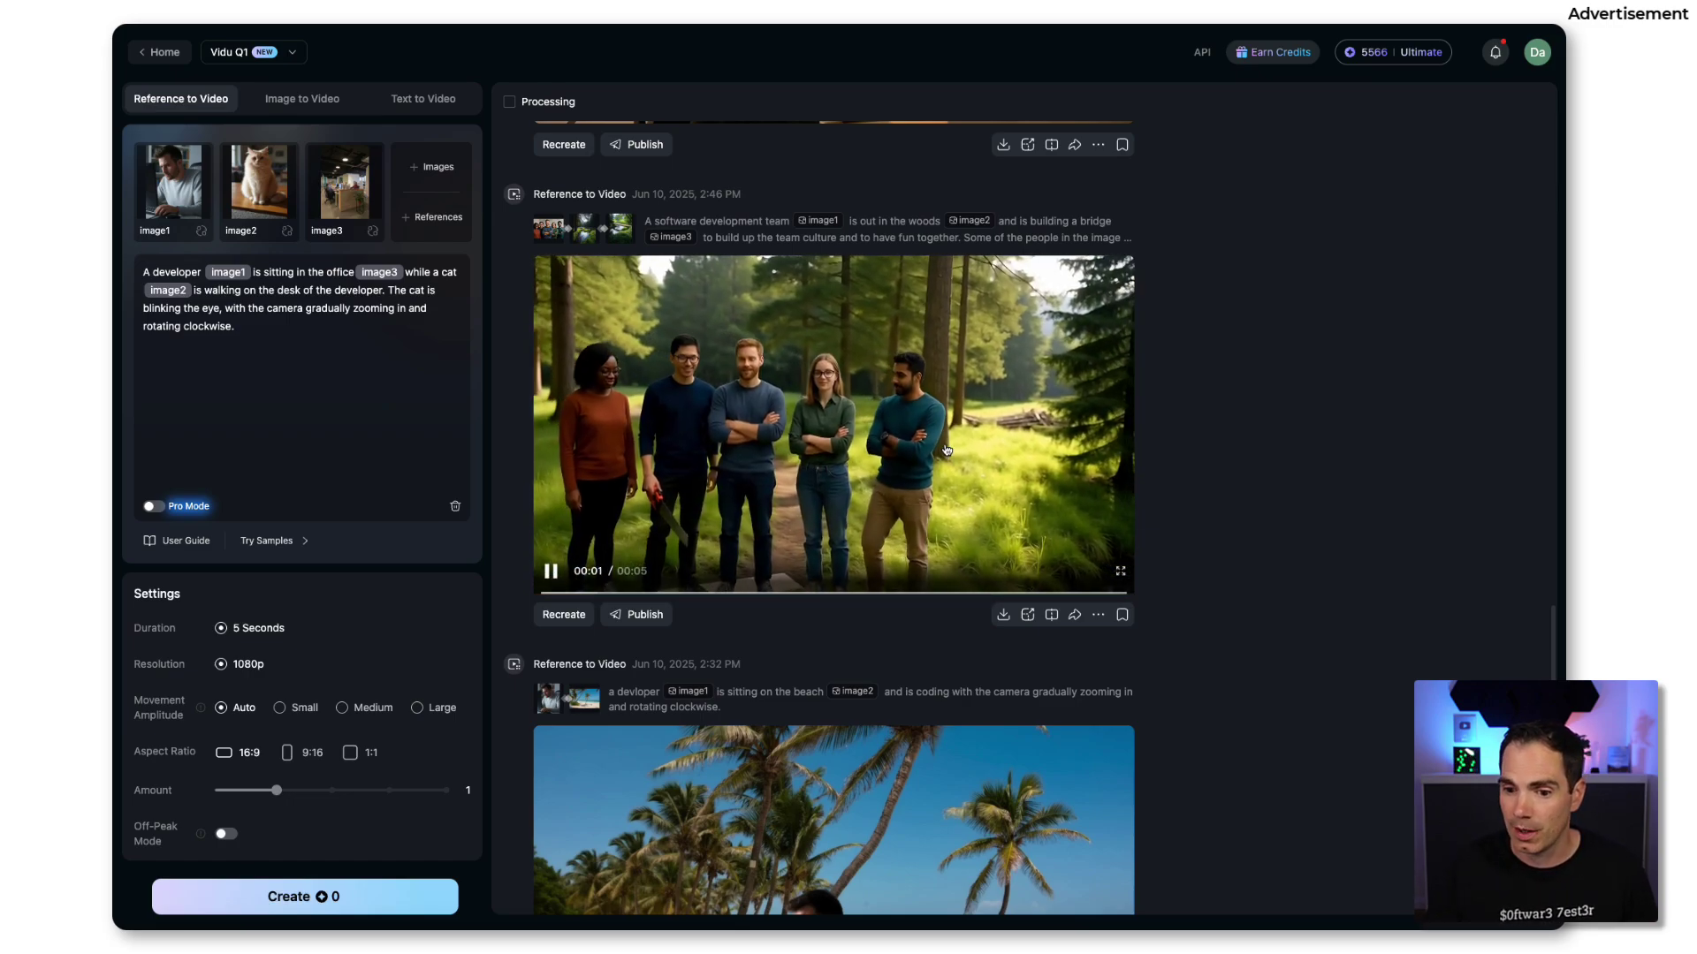
{"action": "left_click", "coordinate": [563, 614]}
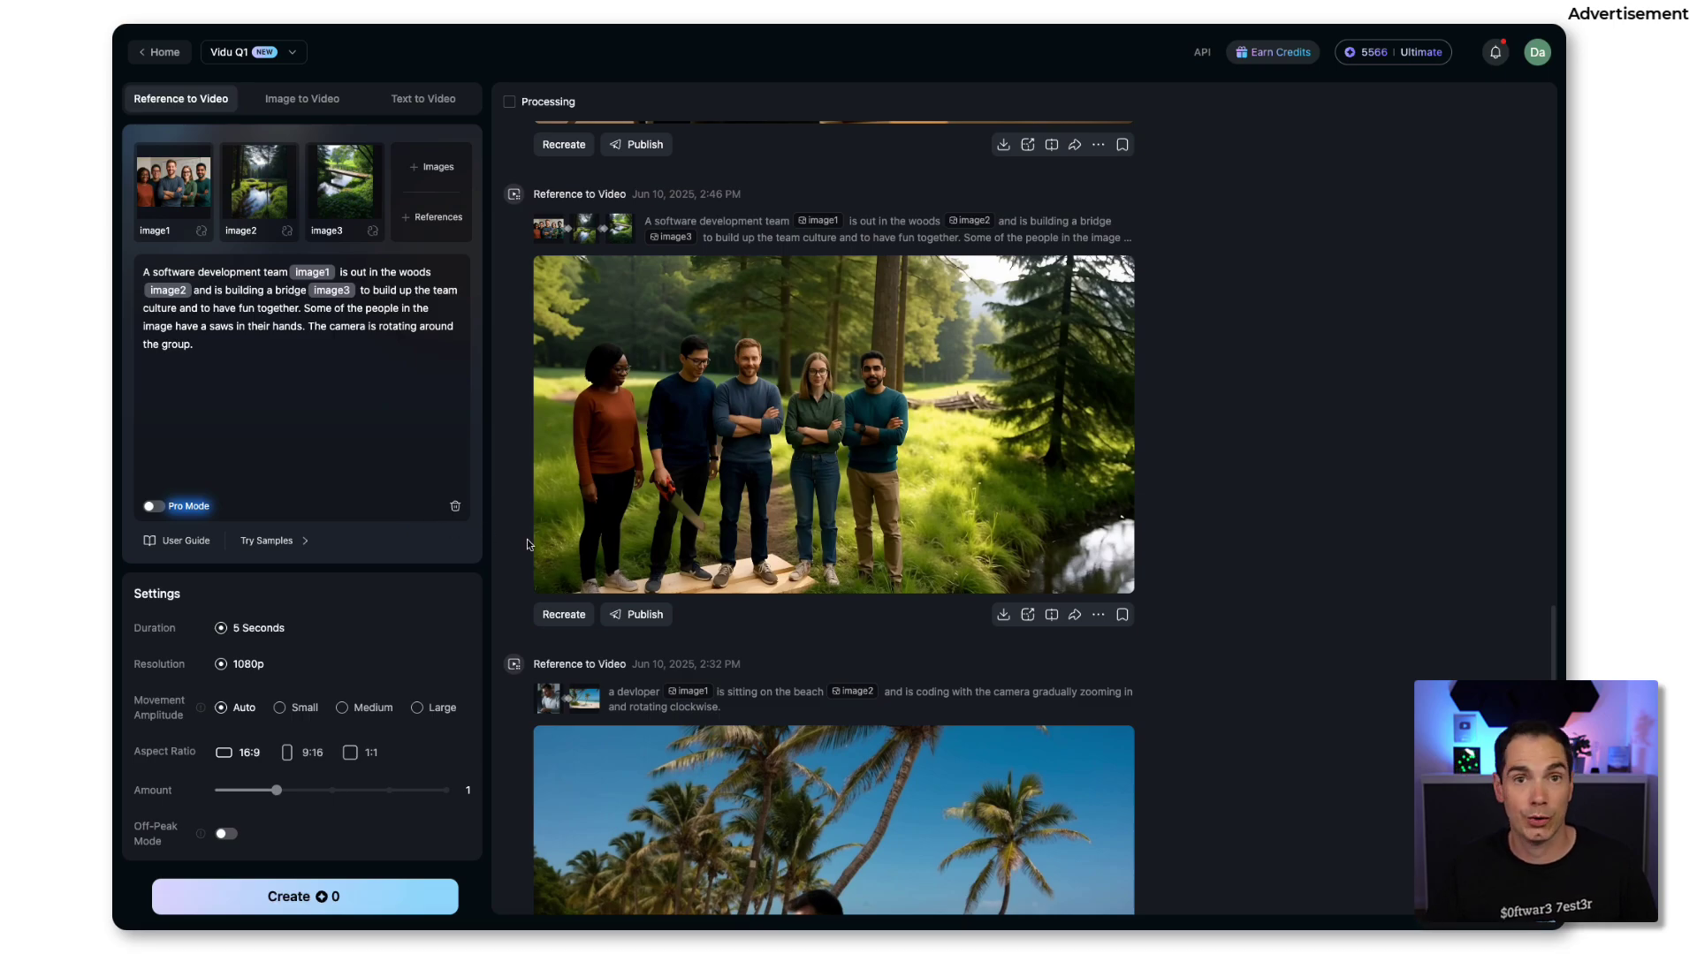
{"action": "scroll", "coordinate": [821, 531], "scroll_direction": "down", "scroll_amount": 5}
{"action": "scroll", "coordinate": [928, 544], "scroll_direction": "down", "scroll_amount": 3}
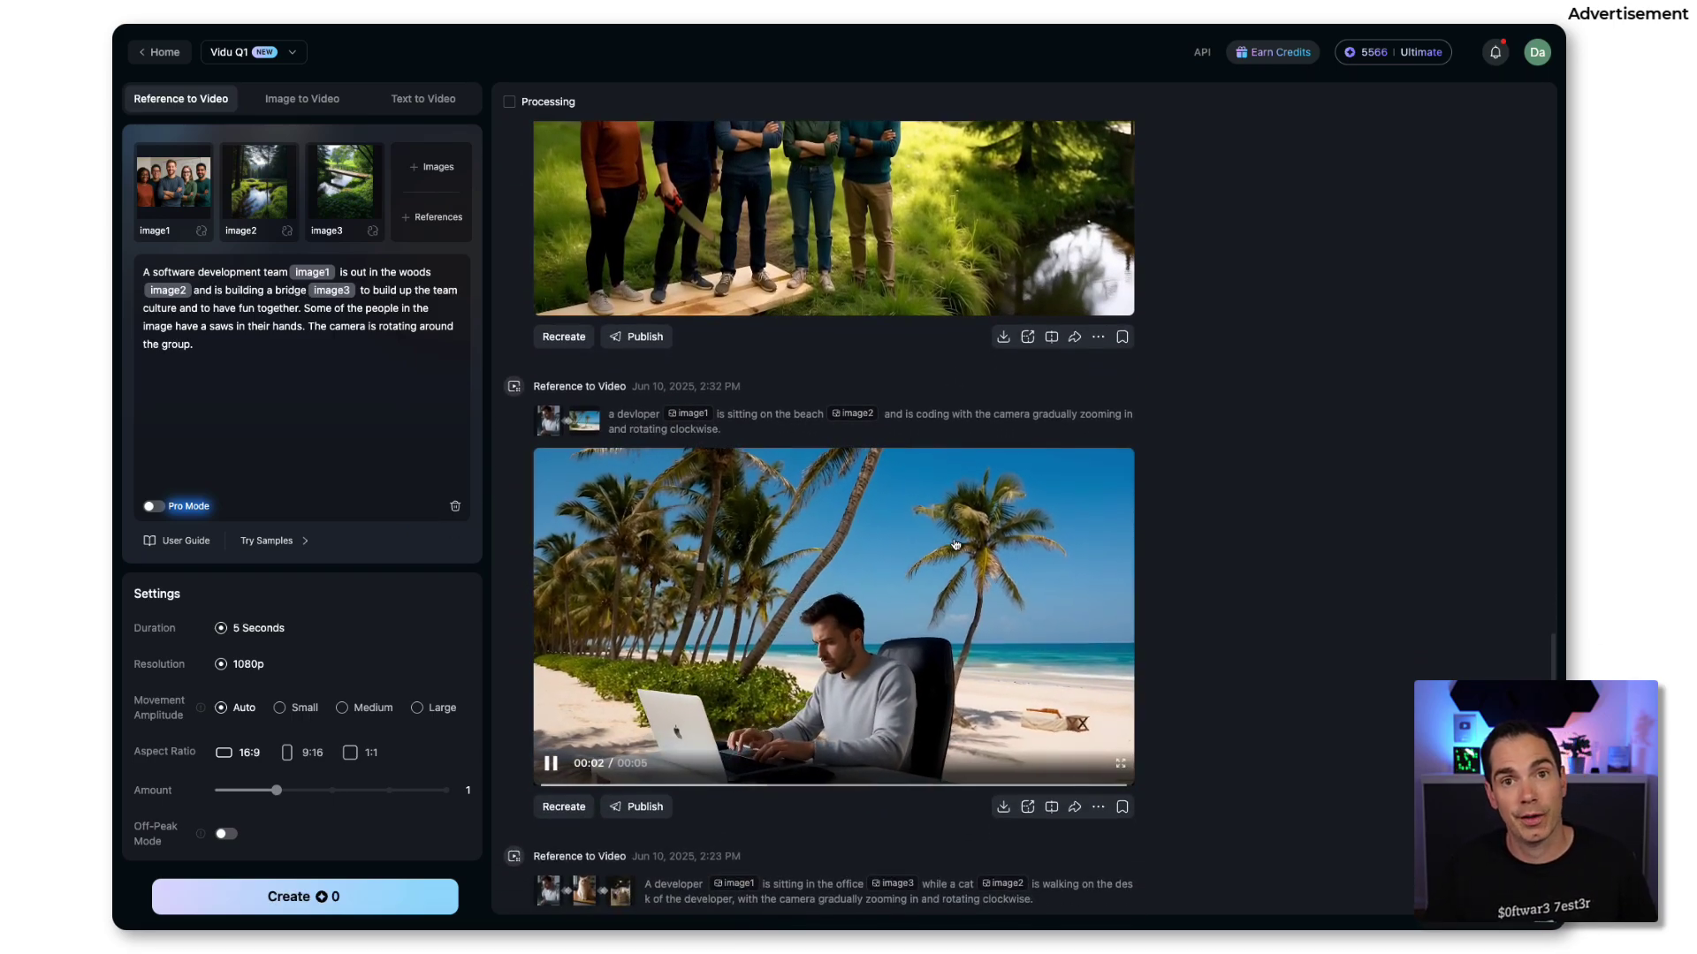
{"action": "scroll", "coordinate": [955, 546], "scroll_direction": "down", "scroll_amount": 5}
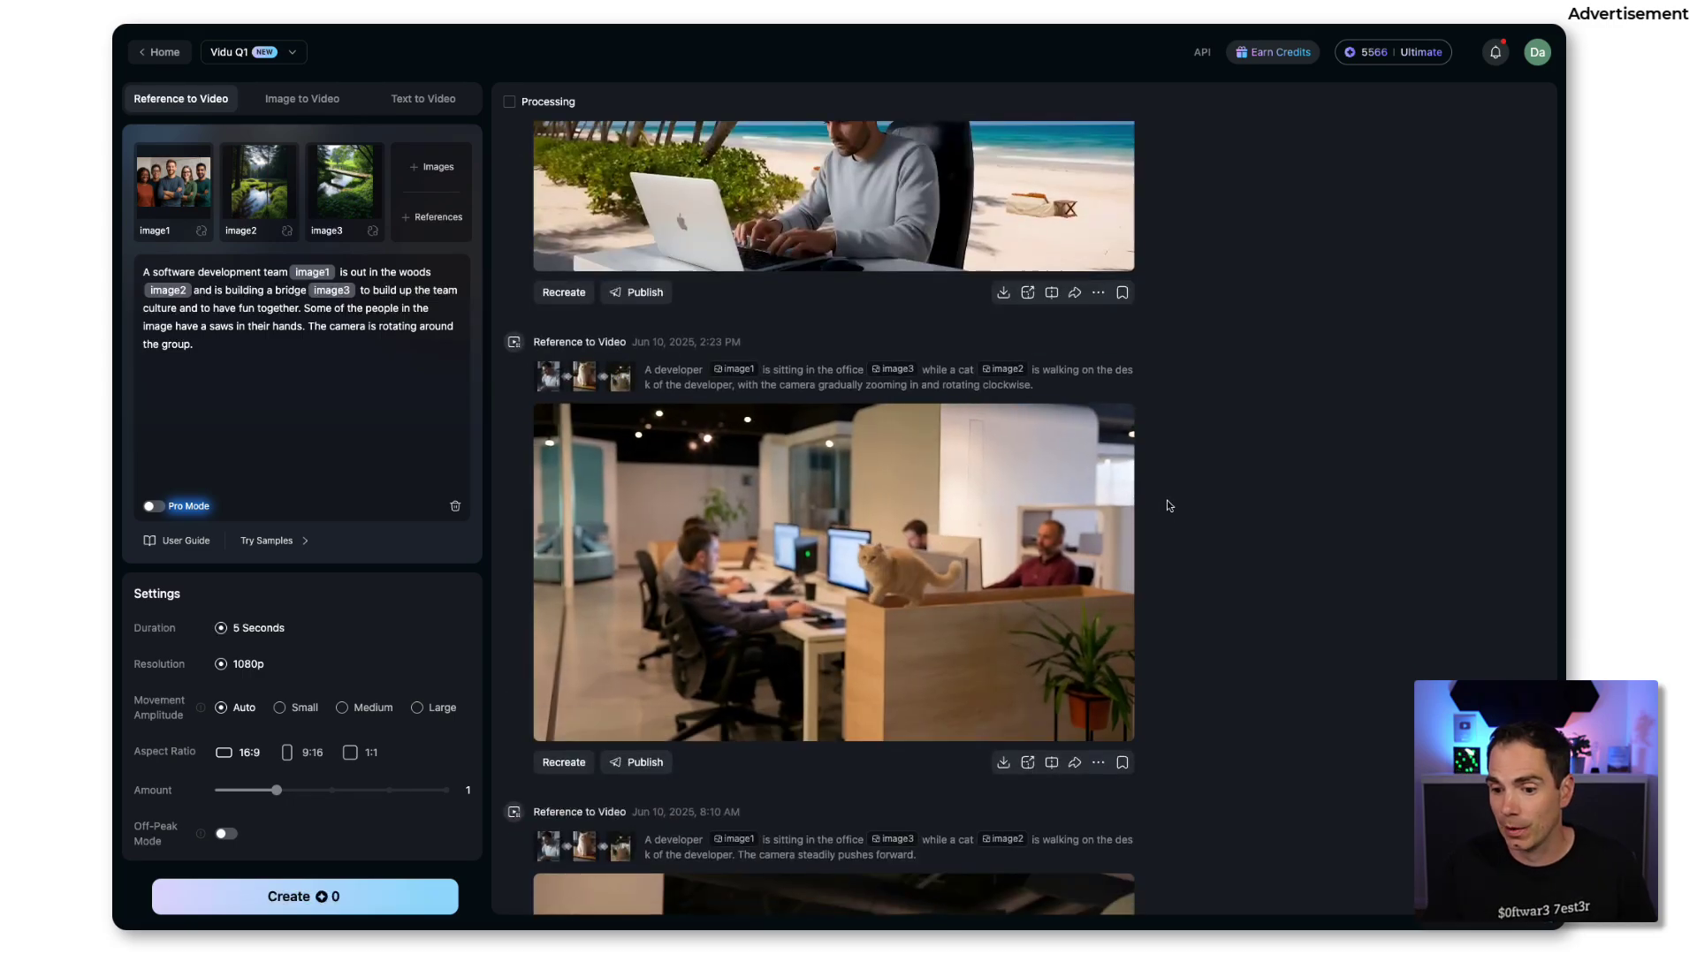
{"action": "scroll", "coordinate": [1167, 504], "scroll_direction": "down", "scroll_amount": 5}
{"action": "scroll", "coordinate": [1179, 504], "scroll_direction": "down", "scroll_amount": 3}
{"action": "scroll", "coordinate": [1192, 502], "scroll_direction": "down", "scroll_amount": 4}
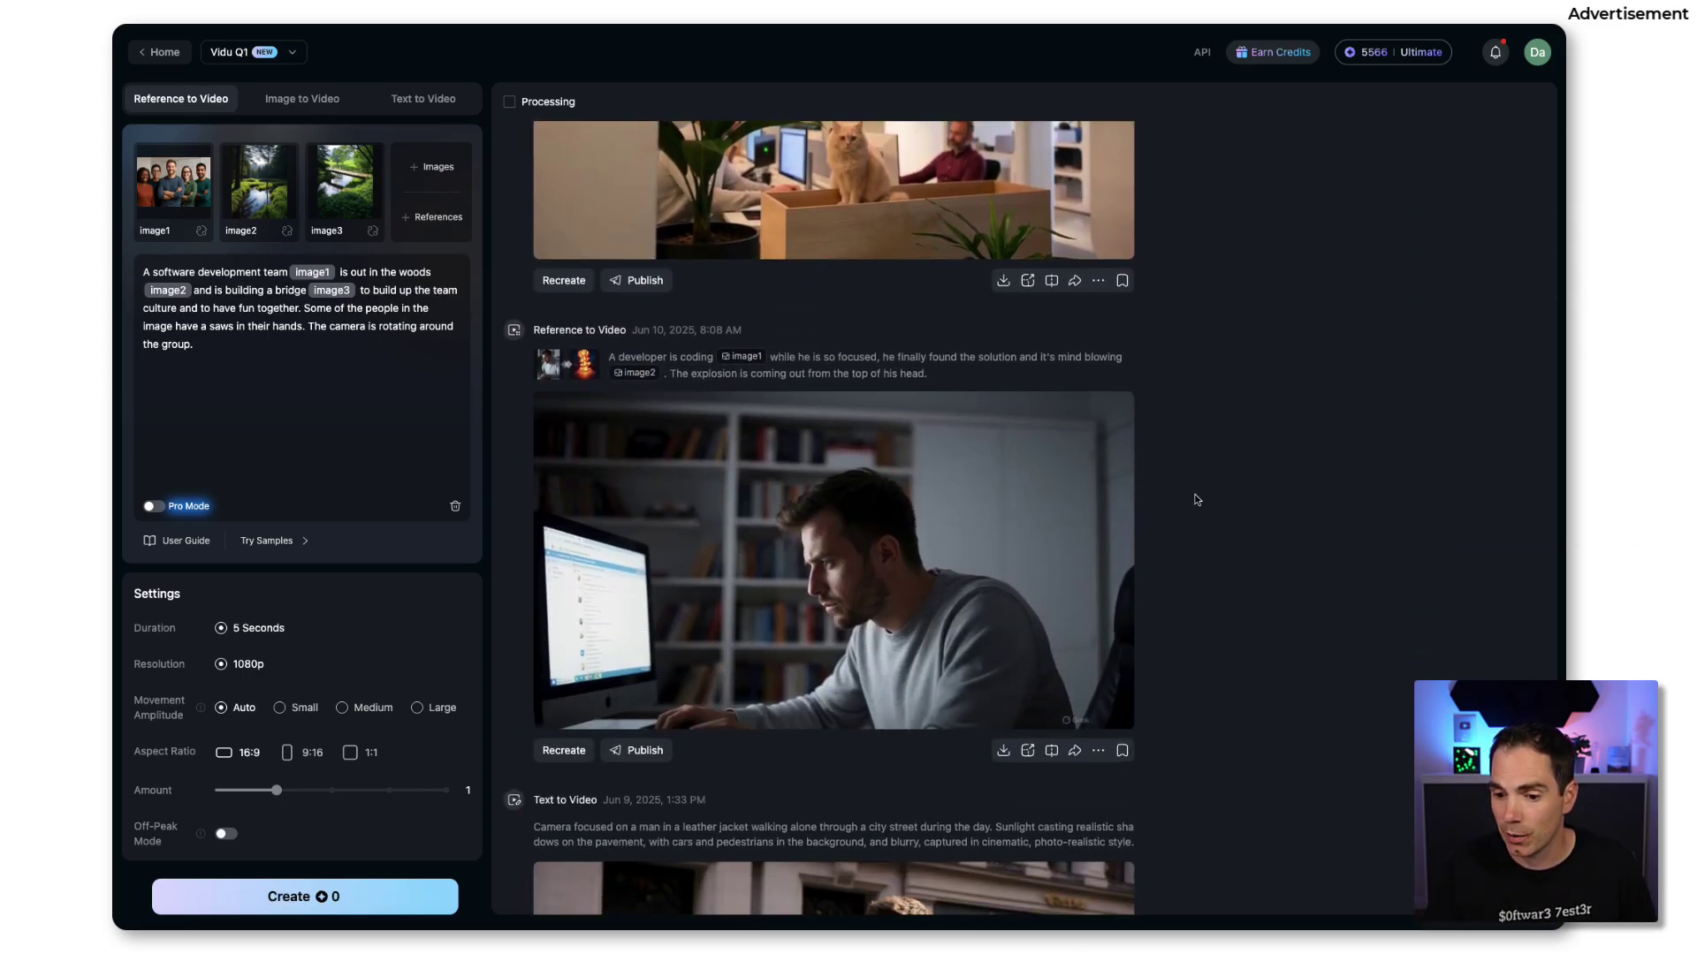
{"action": "scroll", "coordinate": [1194, 500], "scroll_direction": "down", "scroll_amount": 3}
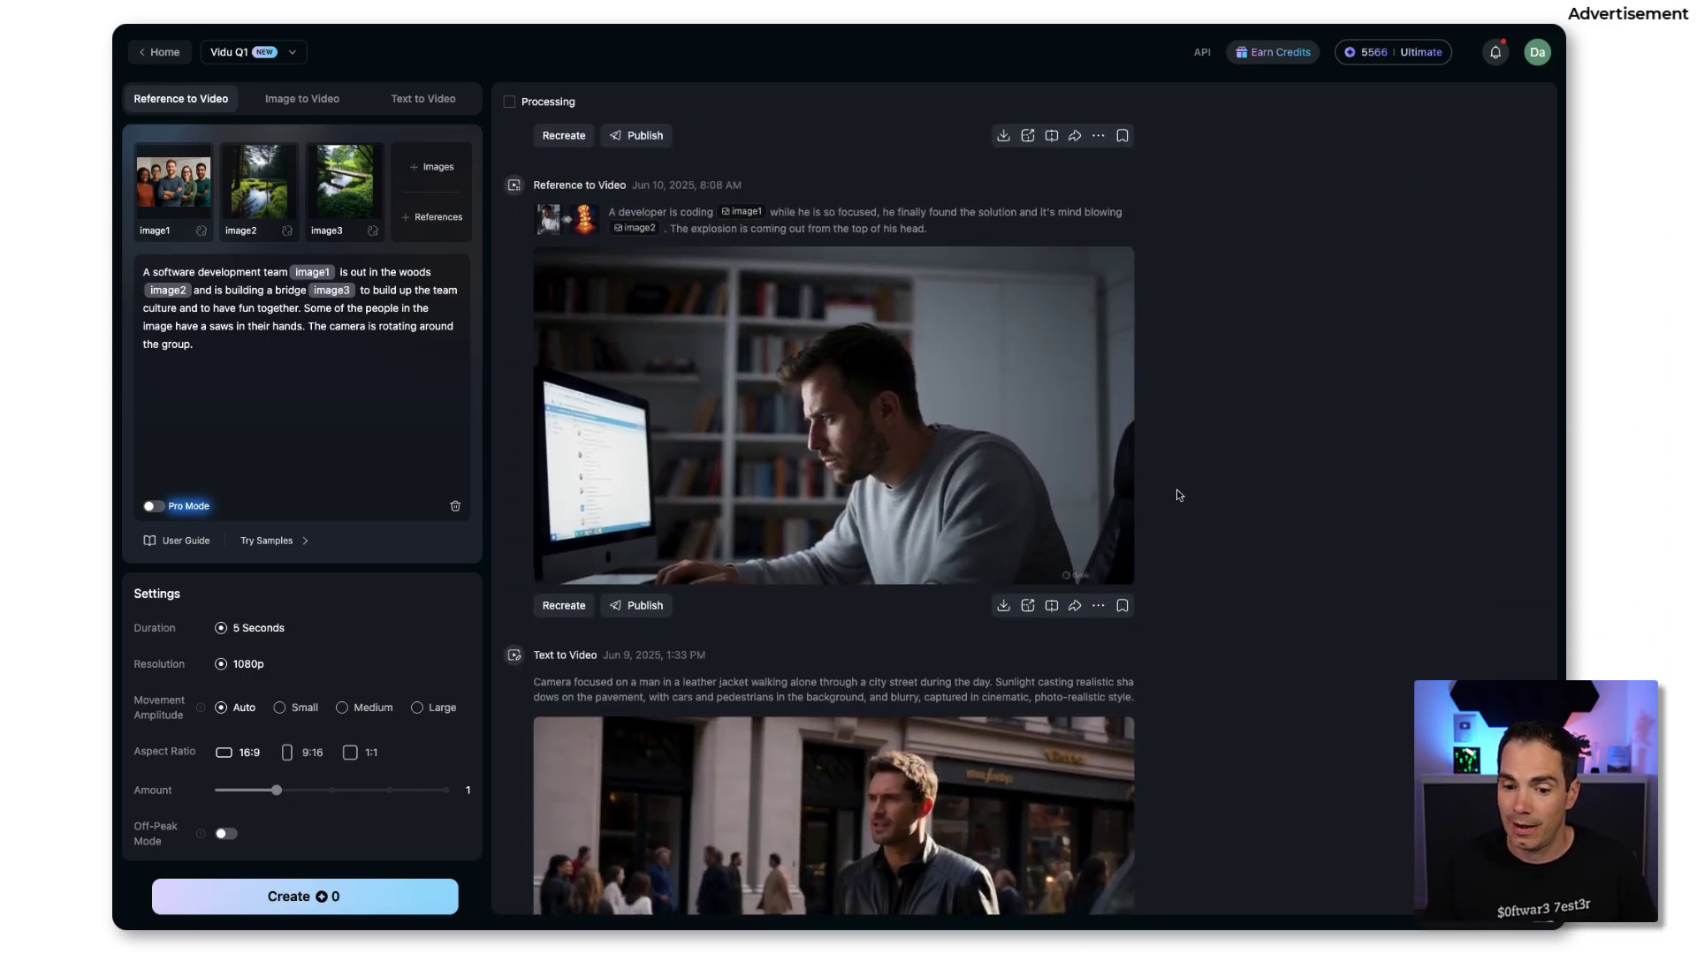
Recreate the developer-coding explosion video, loading its prompt and developer and explosion images
{"action": "left_click", "coordinate": [563, 606]}
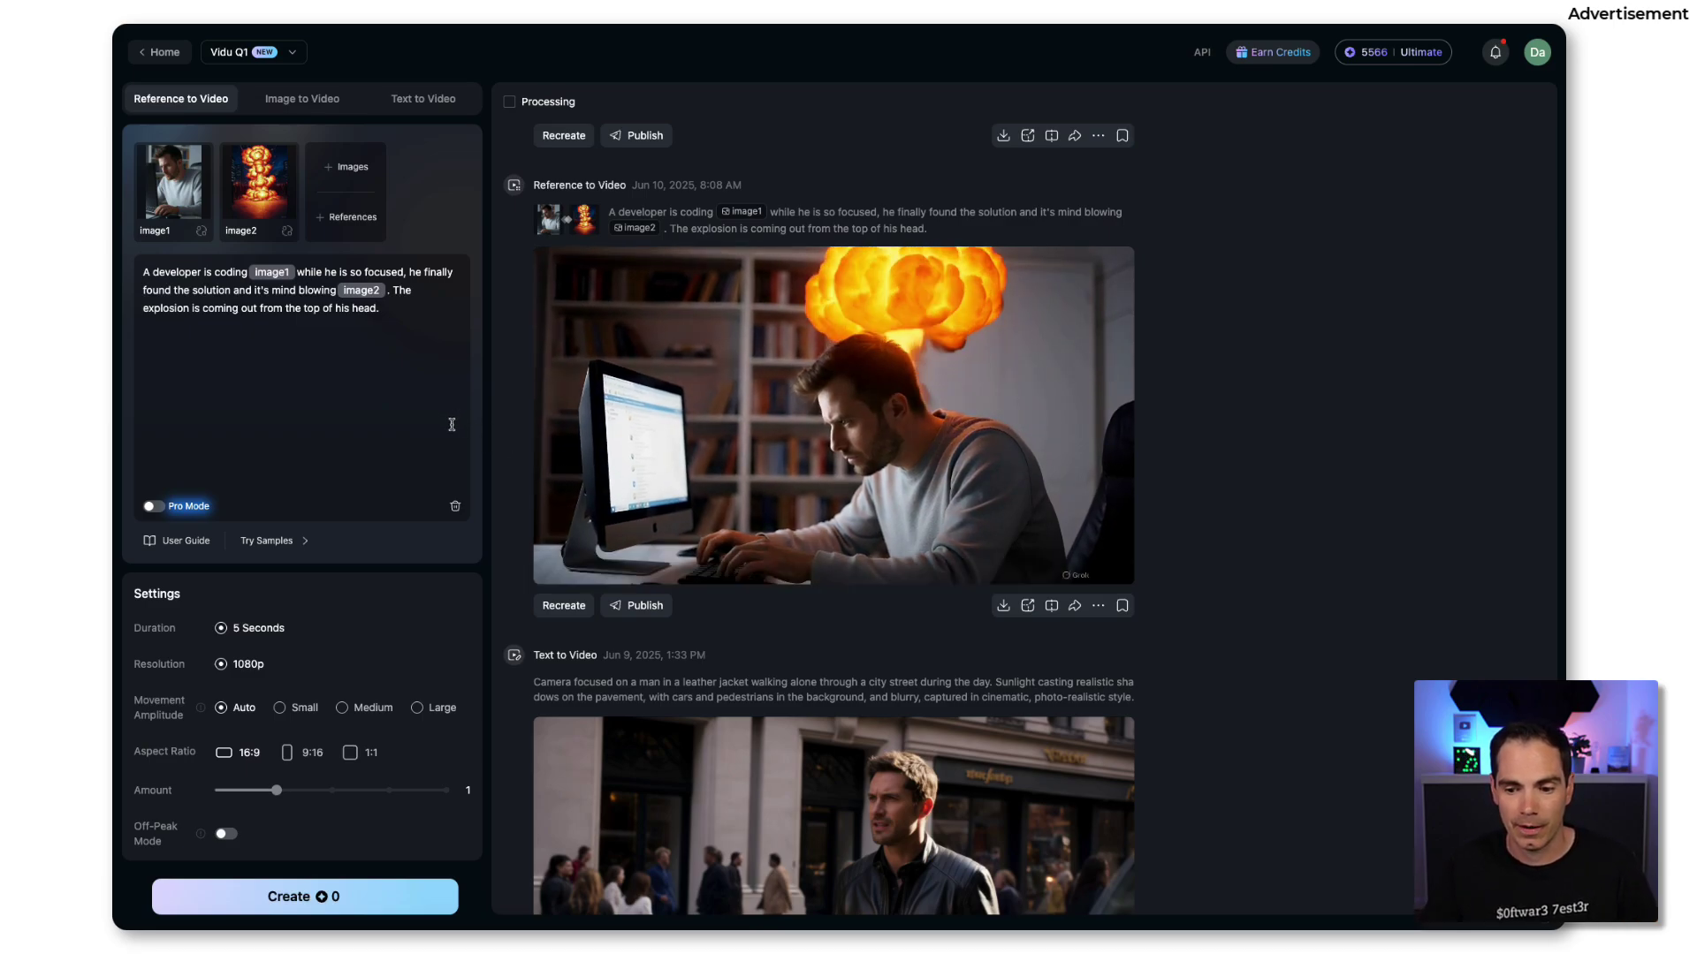
{"action": "scroll", "coordinate": [988, 393], "scroll_direction": "down", "scroll_amount": 2}
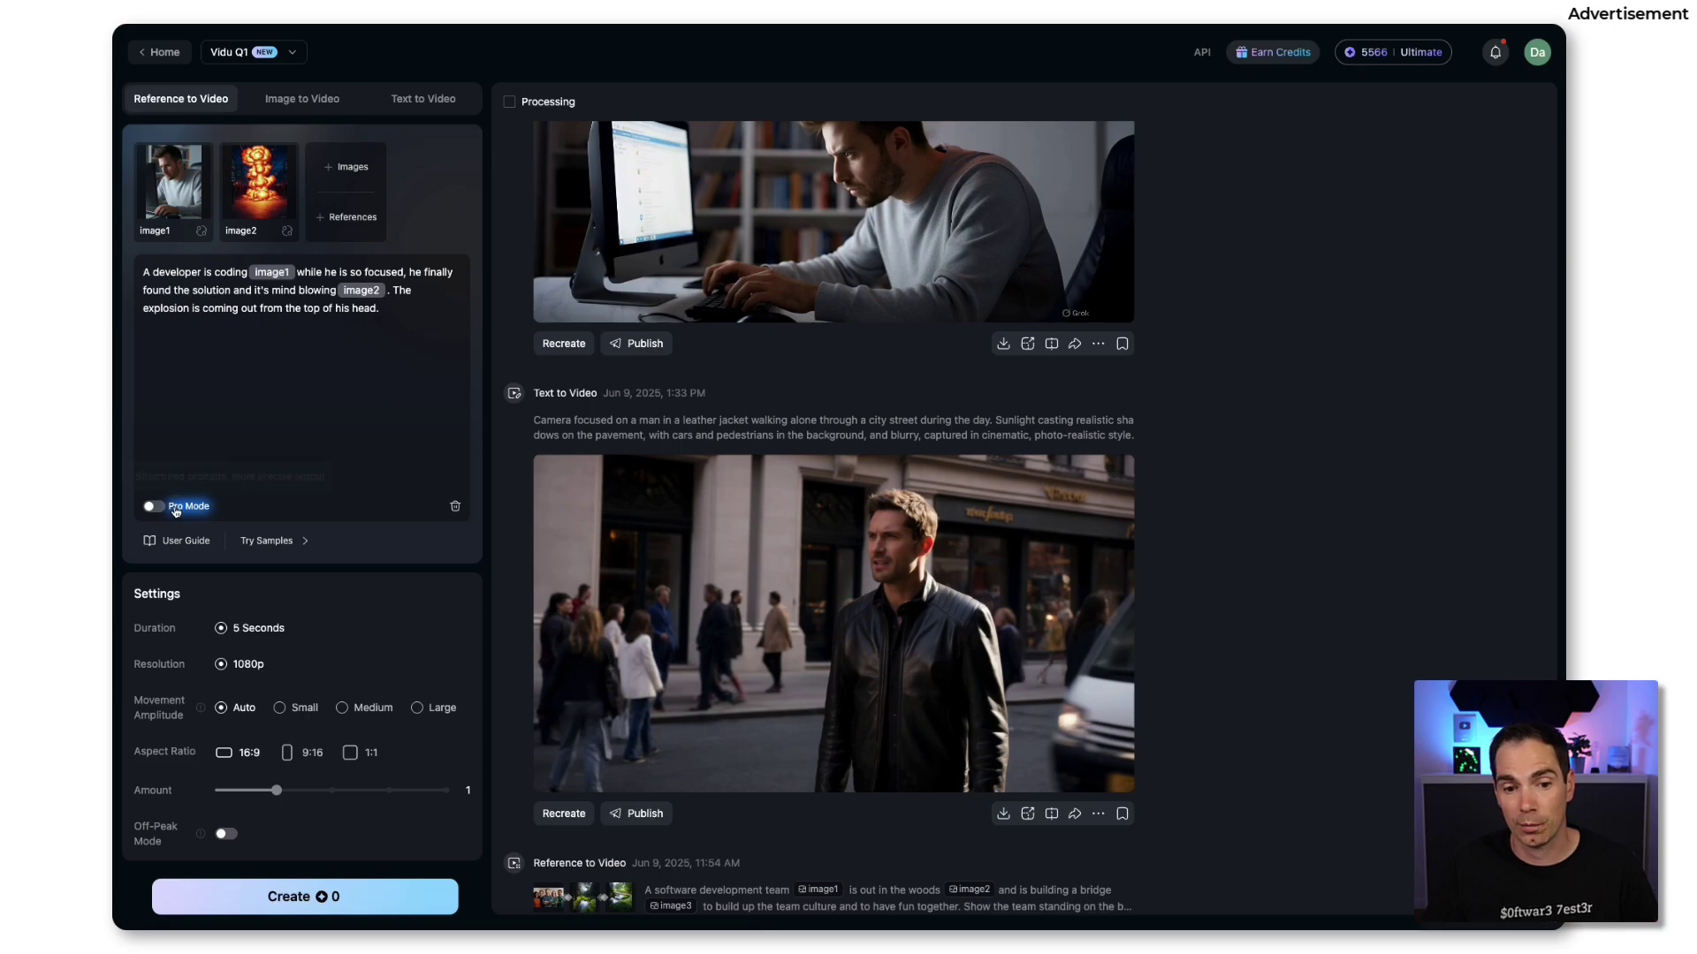
{"action": "left_click", "coordinate": [173, 510]}
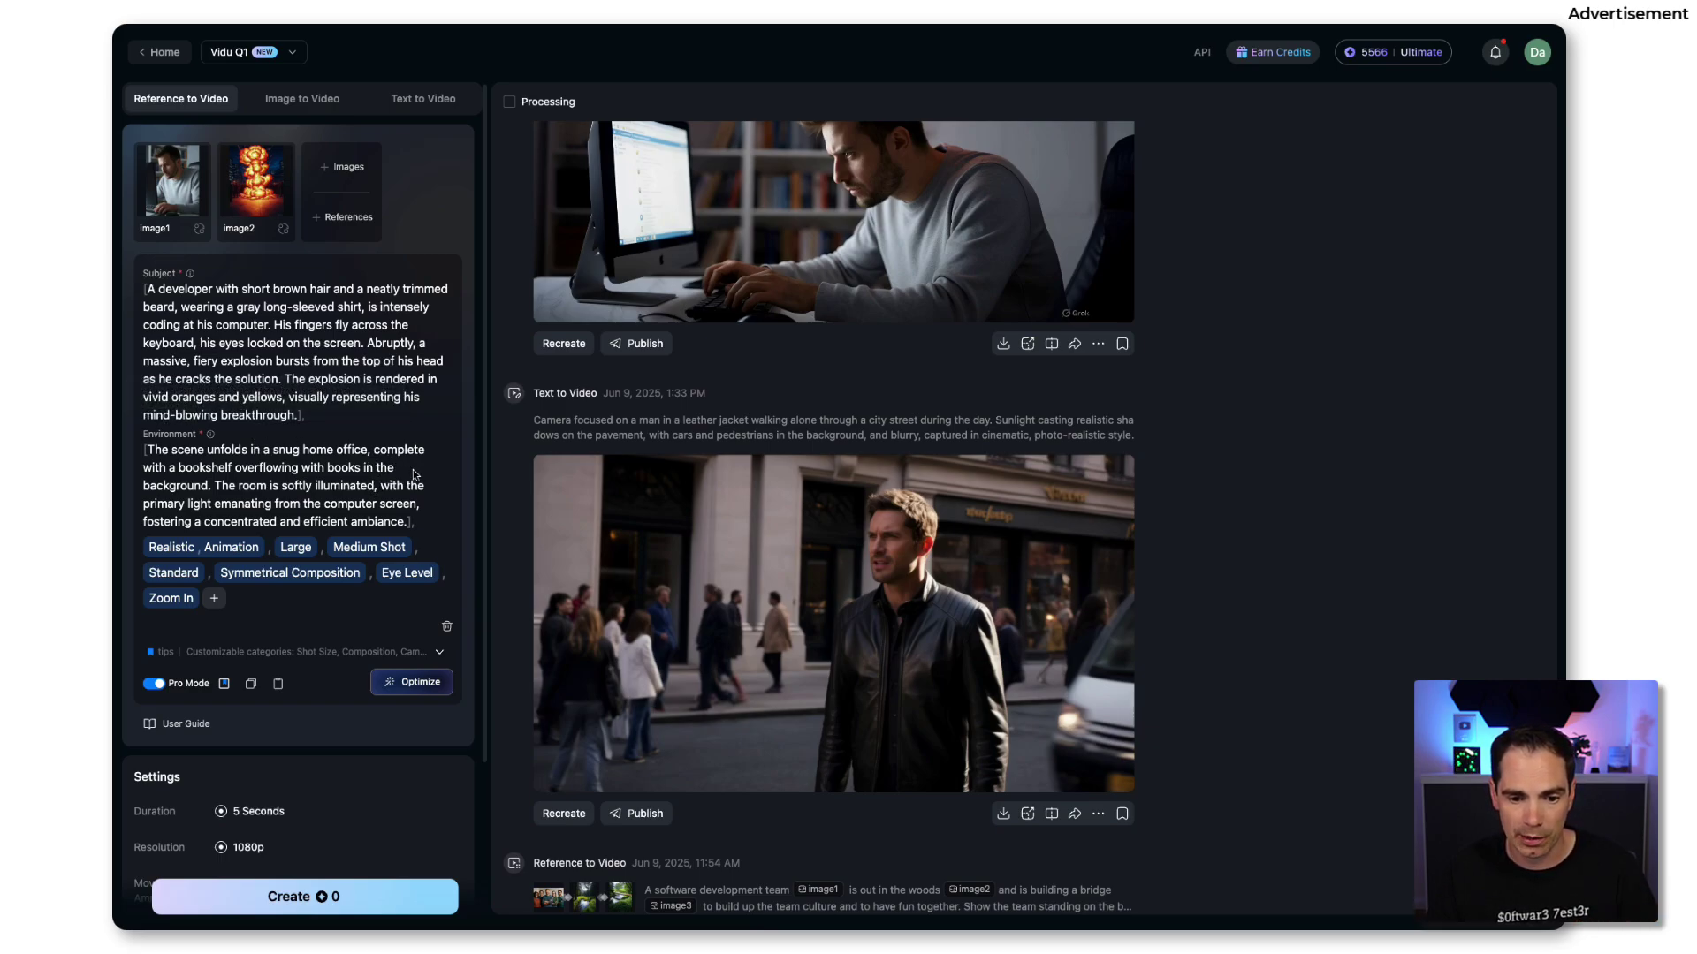
{"action": "scroll", "coordinate": [414, 474], "scroll_direction": "down", "scroll_amount": 2}
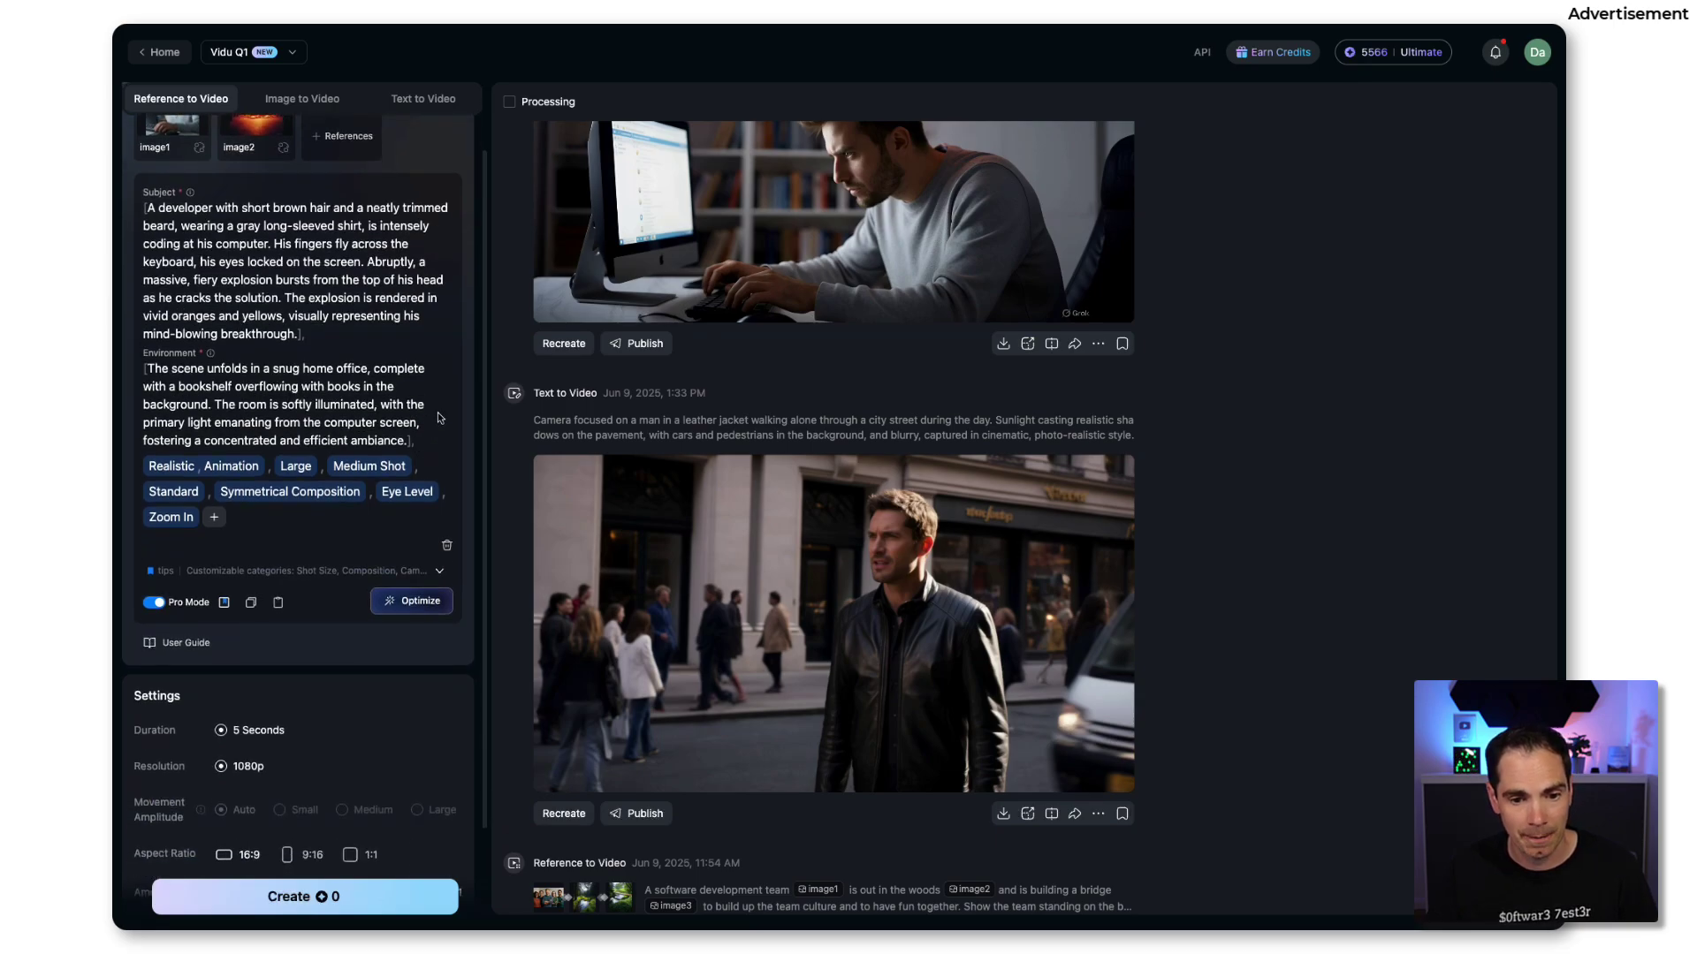
{"action": "scroll", "coordinate": [438, 422], "scroll_direction": "down", "scroll_amount": 1}
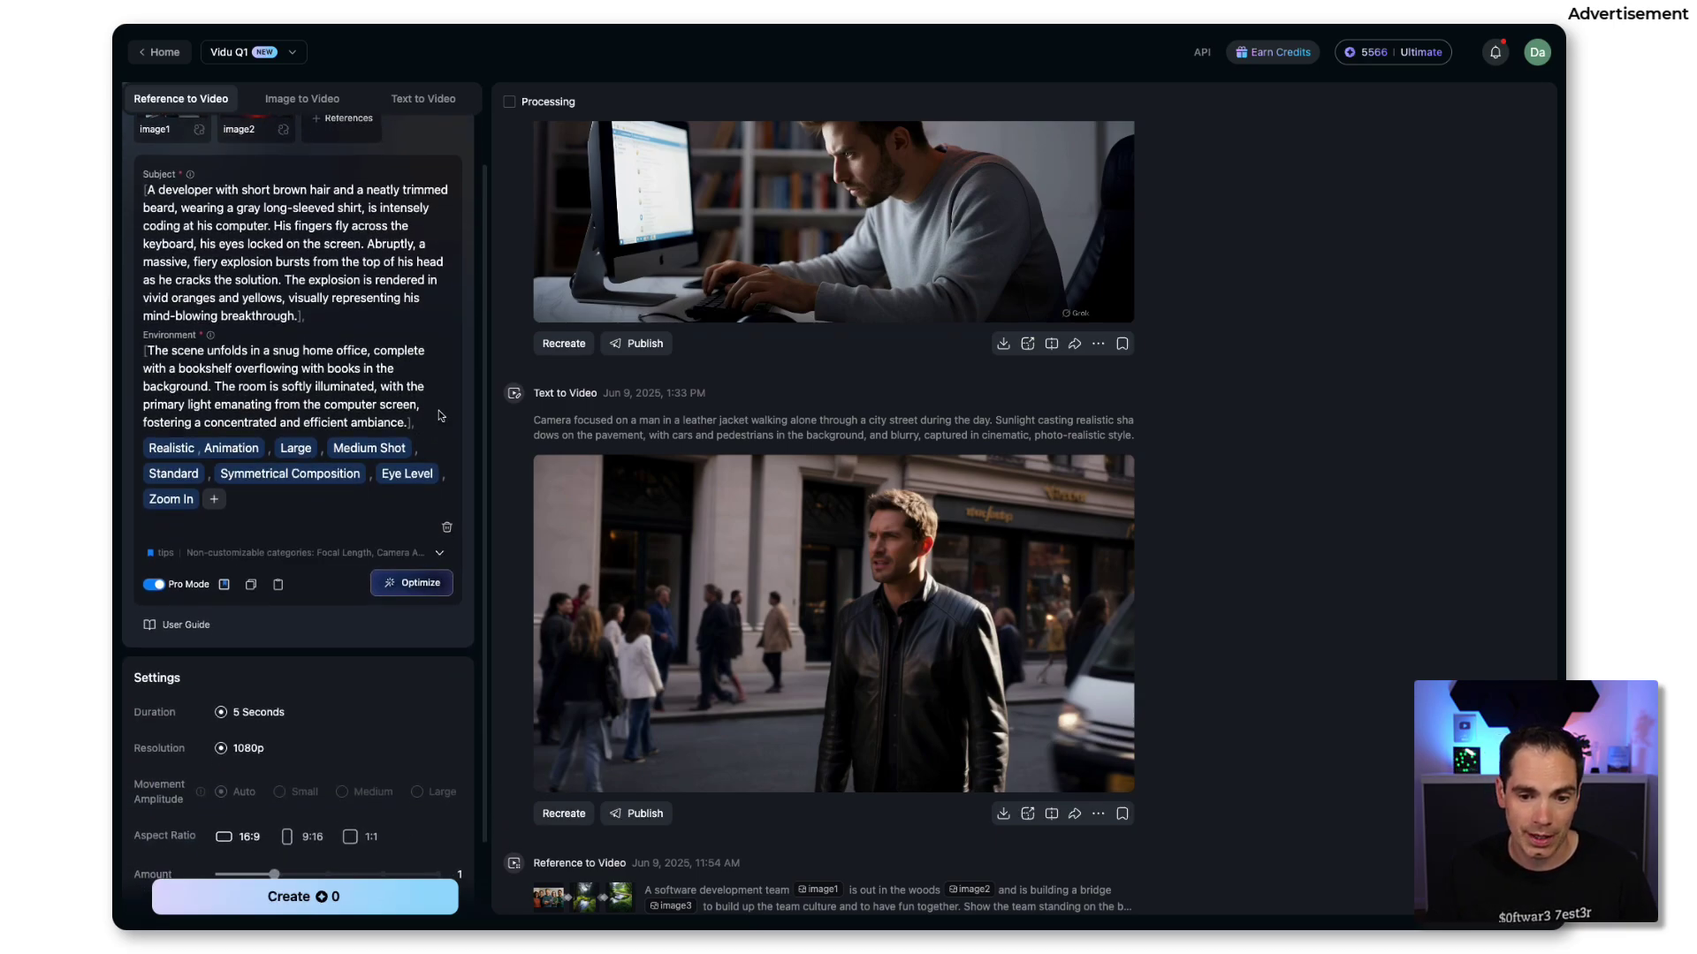
{"action": "scroll", "coordinate": [439, 417], "scroll_direction": "down", "scroll_amount": 1}
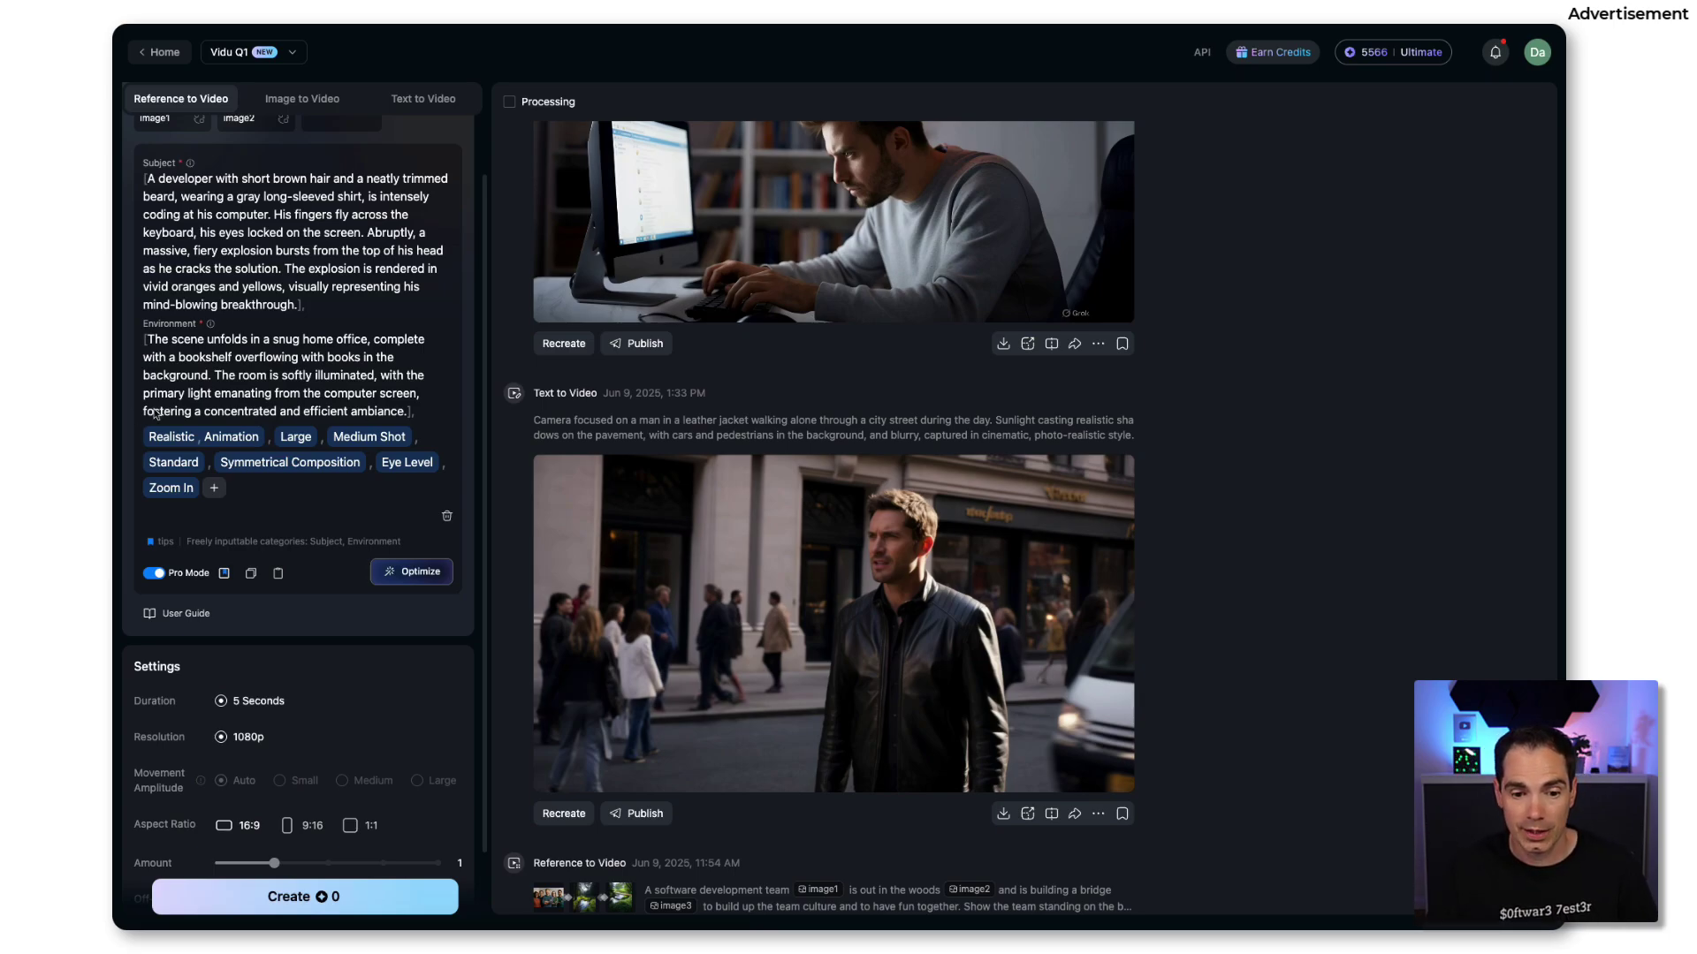
{"action": "scroll", "coordinate": [292, 398], "scroll_direction": "up", "scroll_amount": 2}
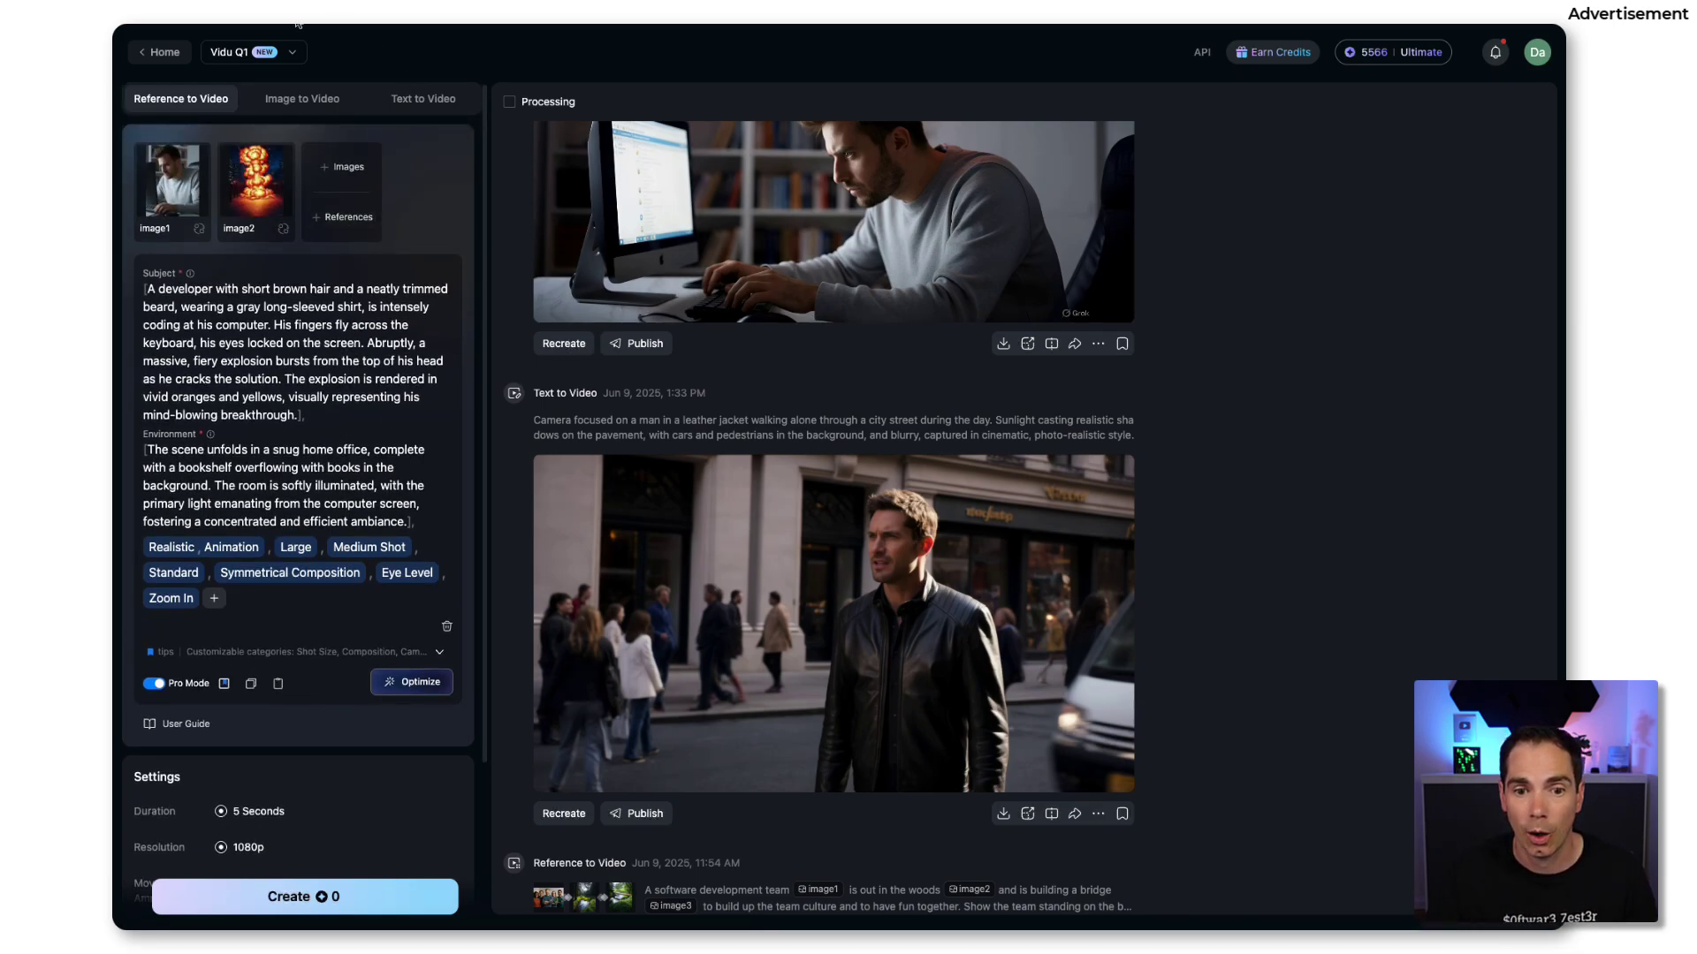
Switch to Text to Video and load the leather-jacket city street video's prompt
{"action": "left_click", "coordinate": [319, 104]}
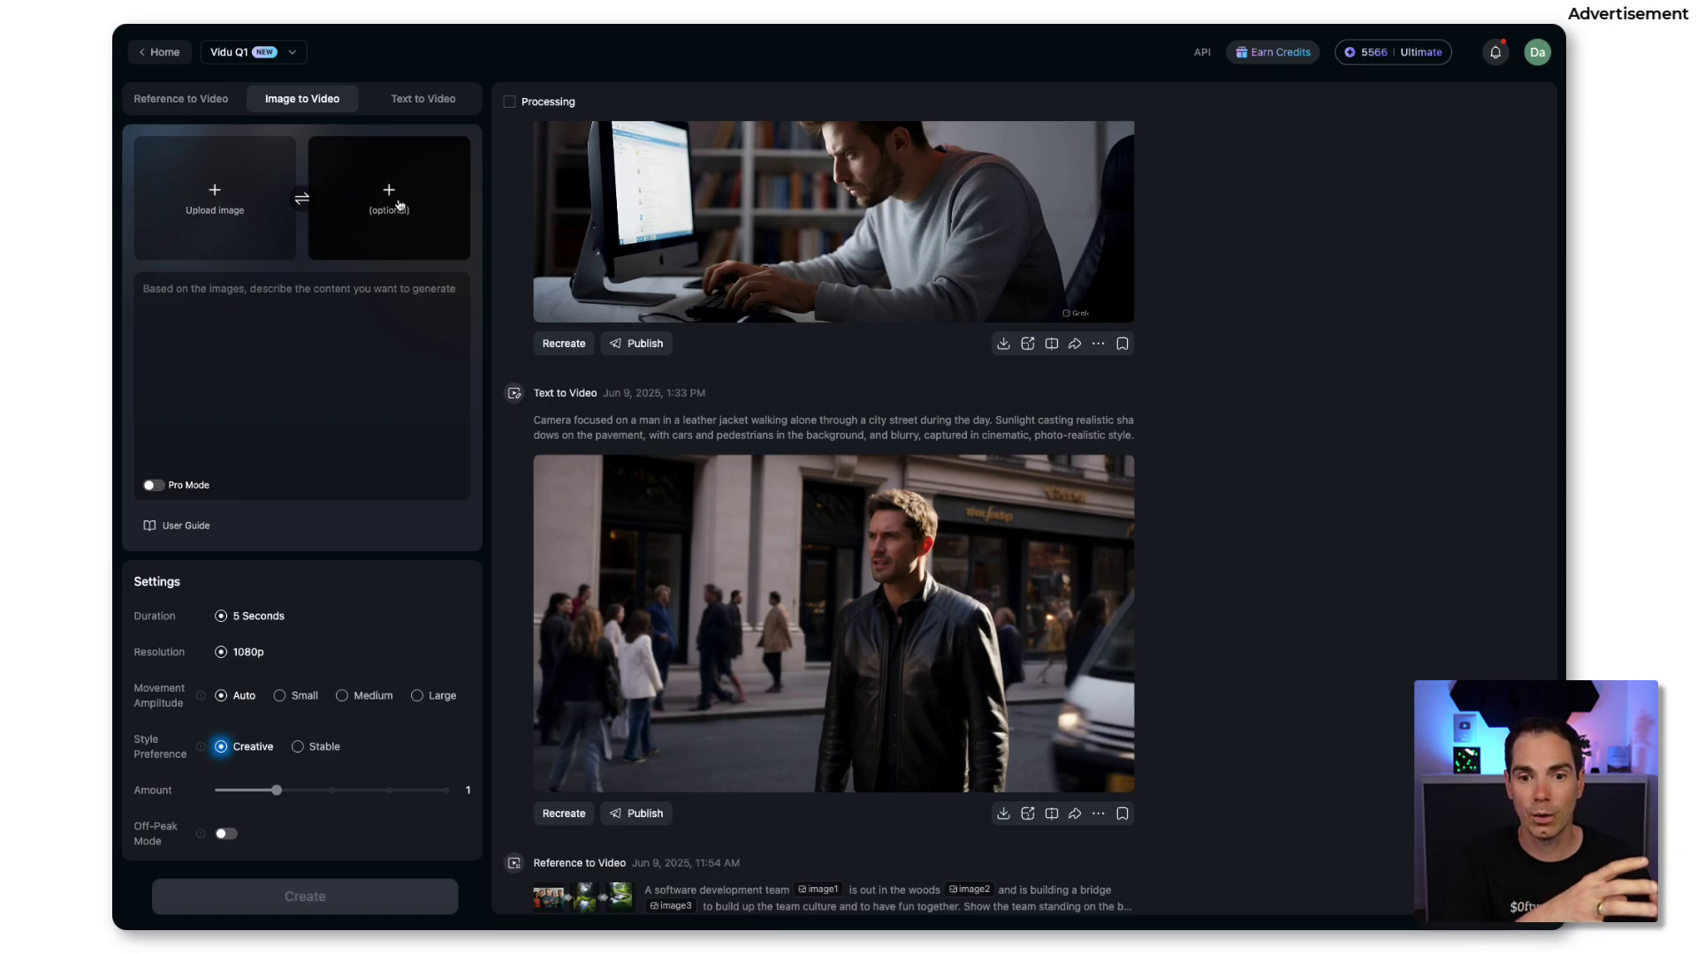
{"action": "left_click", "coordinate": [415, 105]}
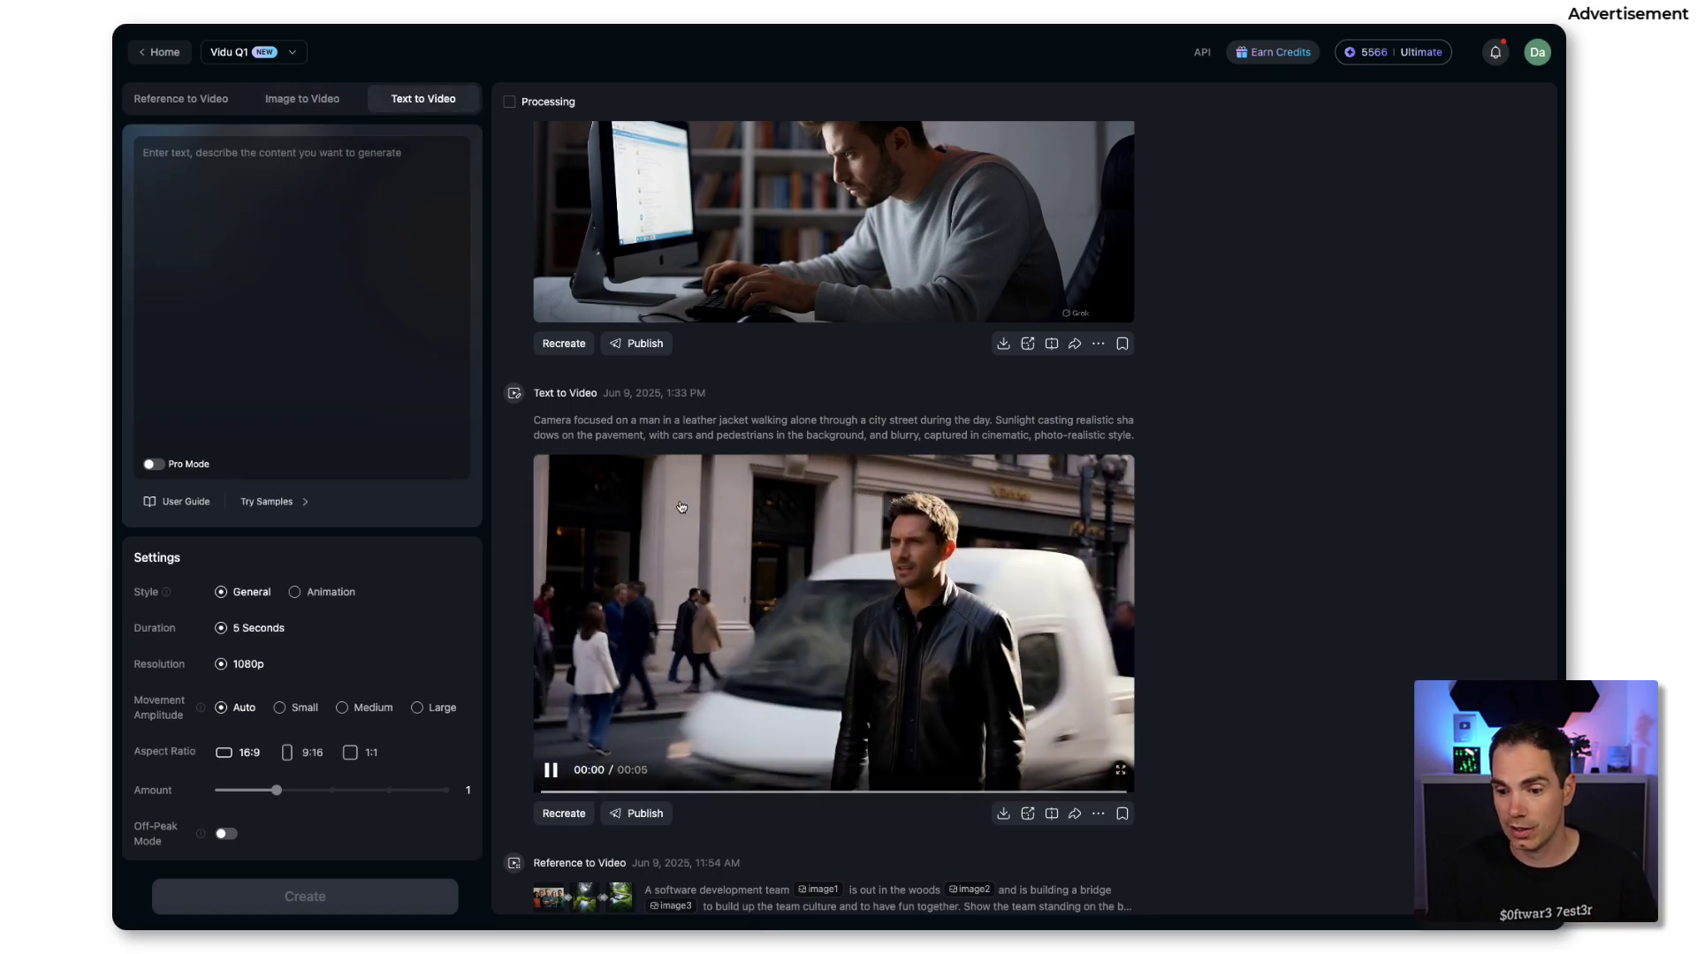
{"action": "left_click", "coordinate": [563, 813]}
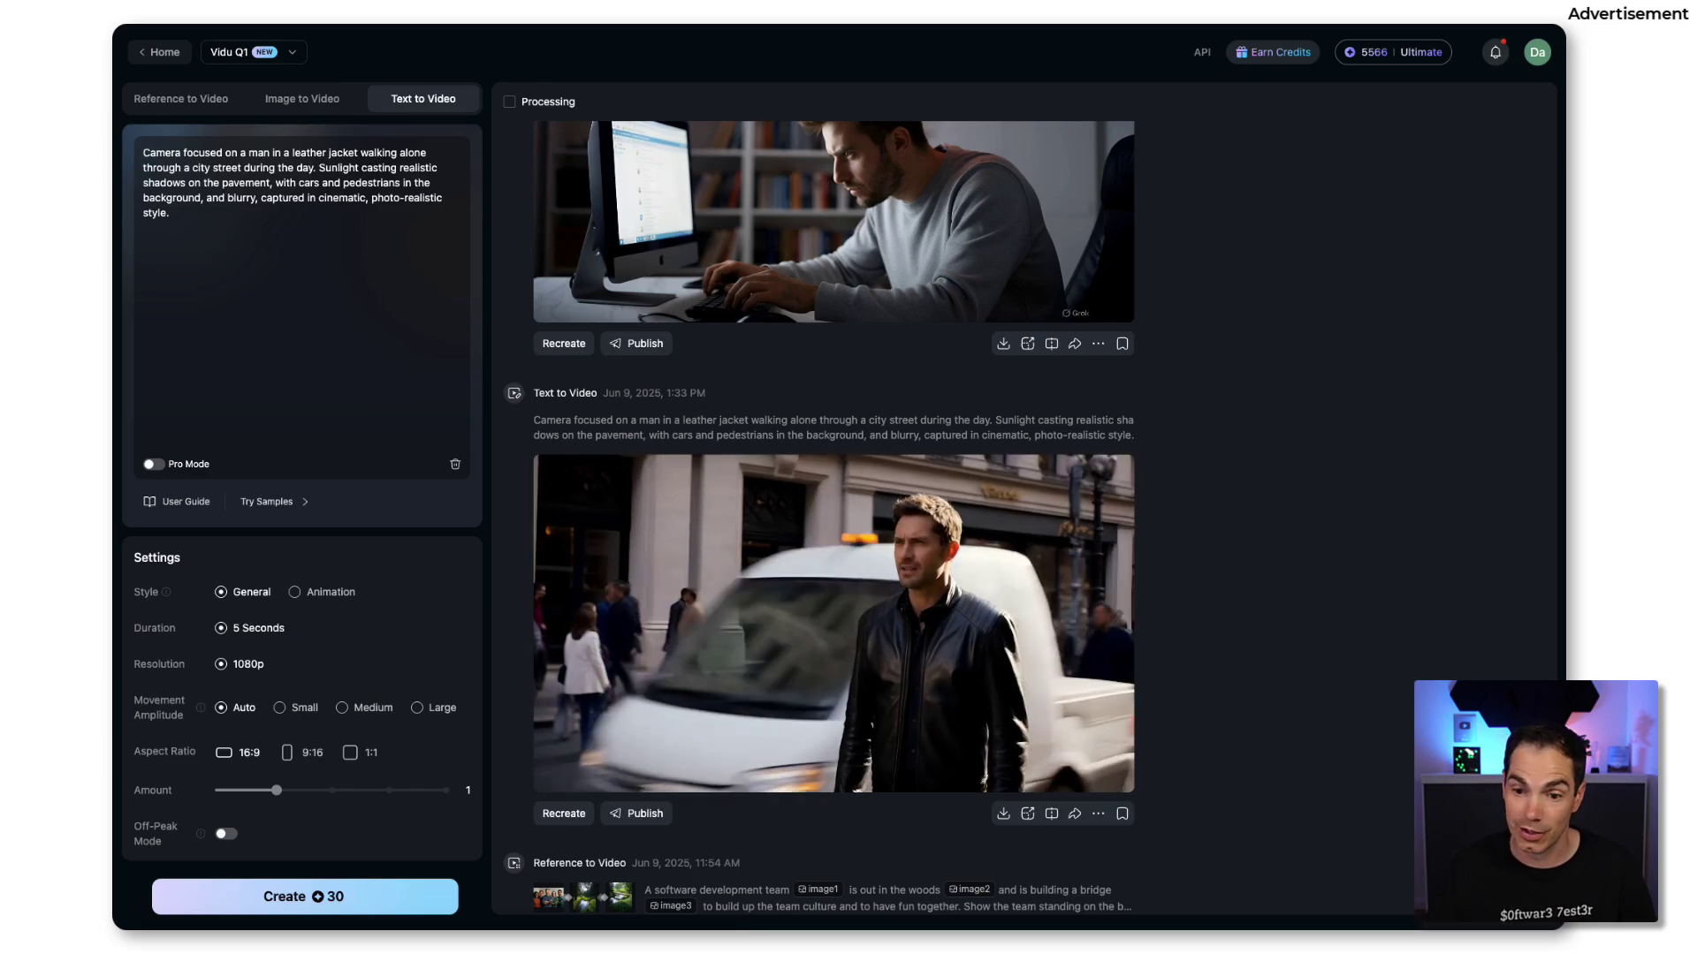
{"action": "scroll", "coordinate": [1083, 521], "scroll_direction": "up", "scroll_amount": 5}
{"action": "scroll", "coordinate": [1083, 521], "scroll_direction": "up", "scroll_amount": 4}
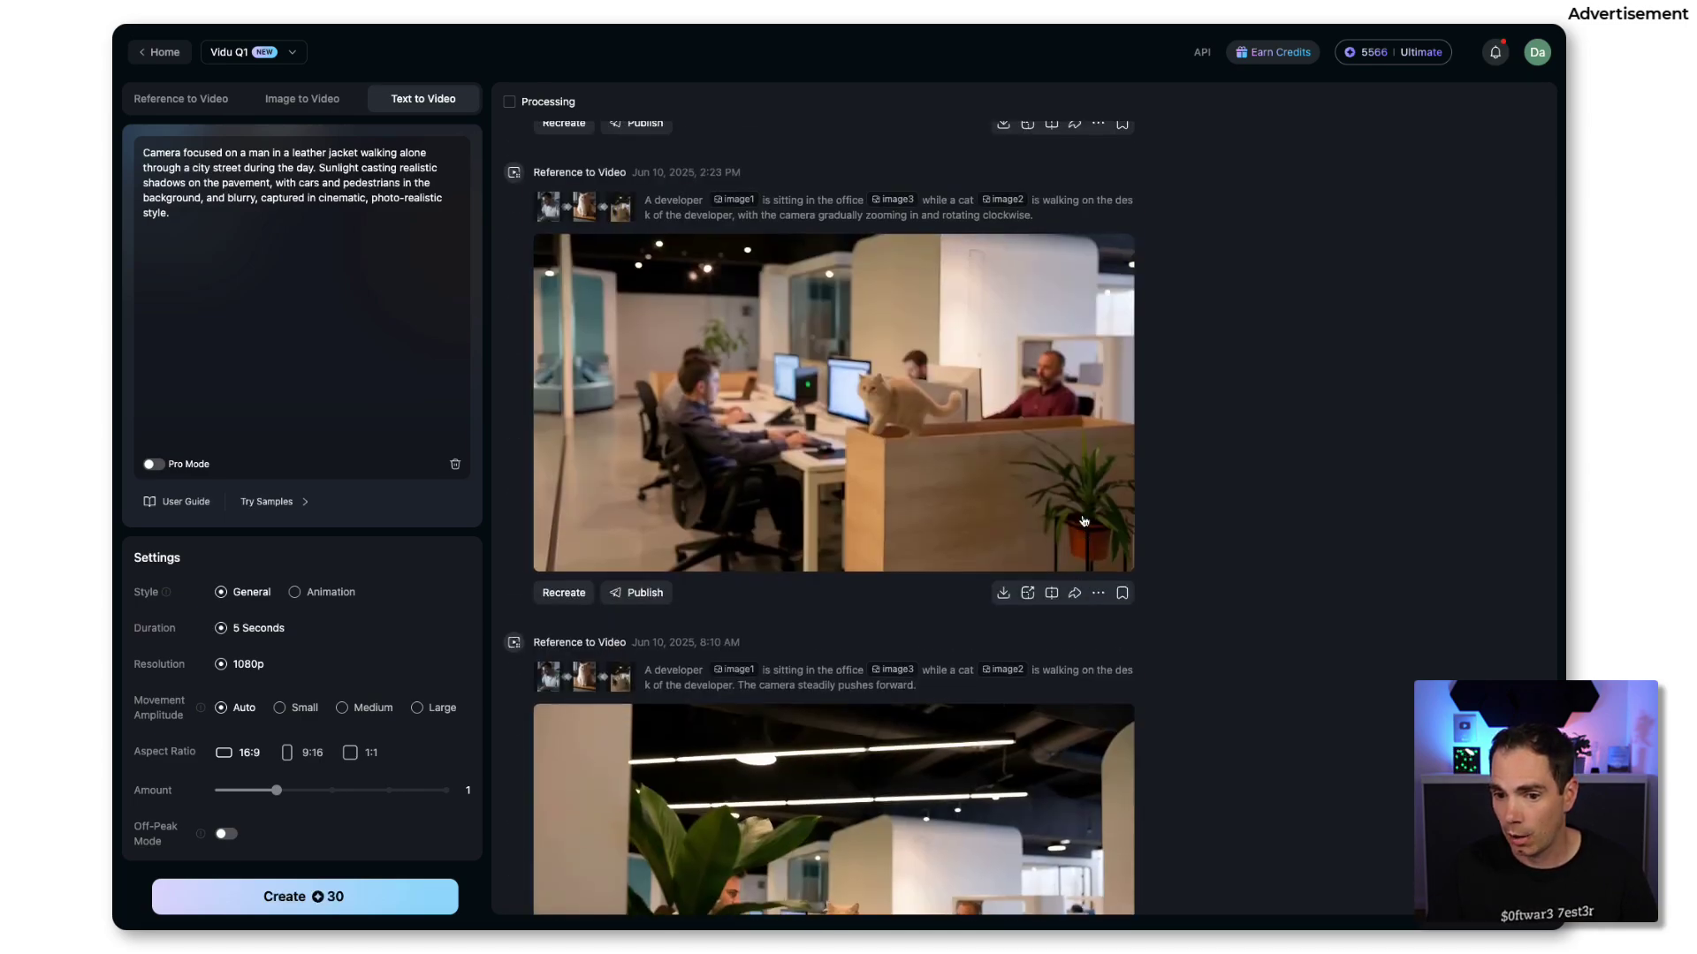
{"action": "scroll", "coordinate": [1083, 521], "scroll_direction": "up", "scroll_amount": 4}
{"action": "scroll", "coordinate": [1083, 521], "scroll_direction": "up", "scroll_amount": 4}
{"action": "scroll", "coordinate": [1084, 521], "scroll_direction": "up", "scroll_amount": 4}
{"action": "scroll", "coordinate": [1082, 520], "scroll_direction": "up", "scroll_amount": 4}
{"action": "scroll", "coordinate": [1083, 521], "scroll_direction": "up", "scroll_amount": 4}
{"action": "scroll", "coordinate": [1084, 520], "scroll_direction": "up", "scroll_amount": 4}
{"action": "scroll", "coordinate": [1083, 520], "scroll_direction": "up", "scroll_amount": 3}
{"action": "scroll", "coordinate": [1083, 517], "scroll_direction": "down", "scroll_amount": 1}
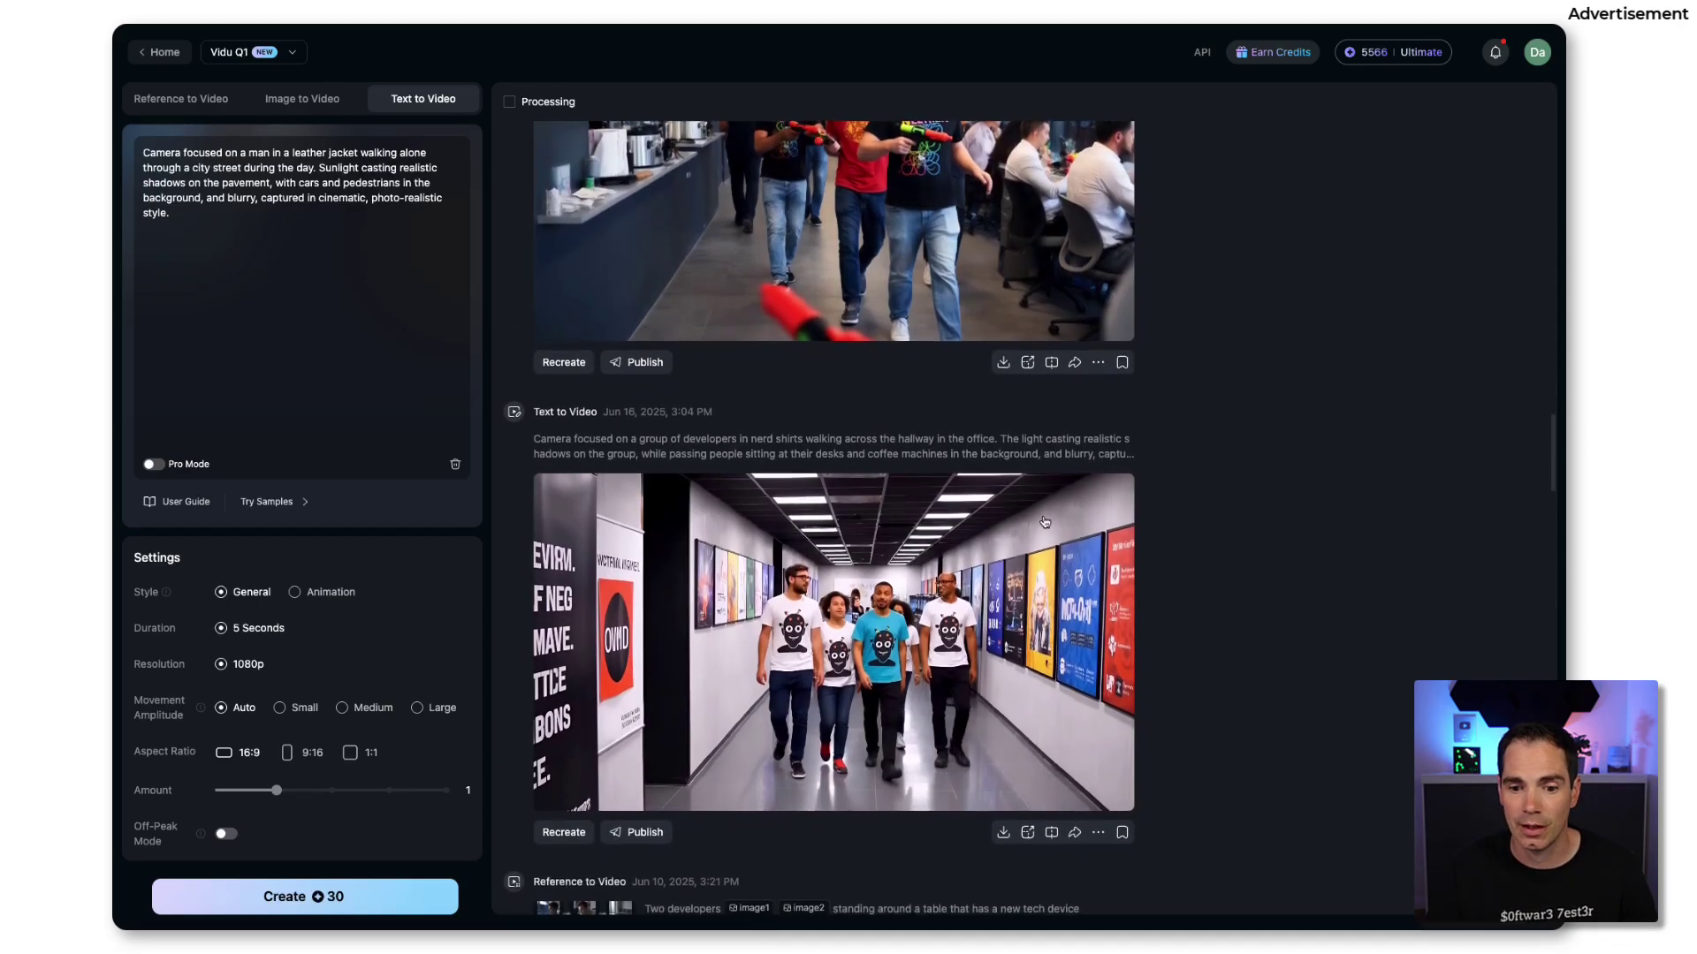
Clear the Text to Video prompt while browsing back toward the action-figure clip
{"action": "left_click", "coordinate": [453, 467]}
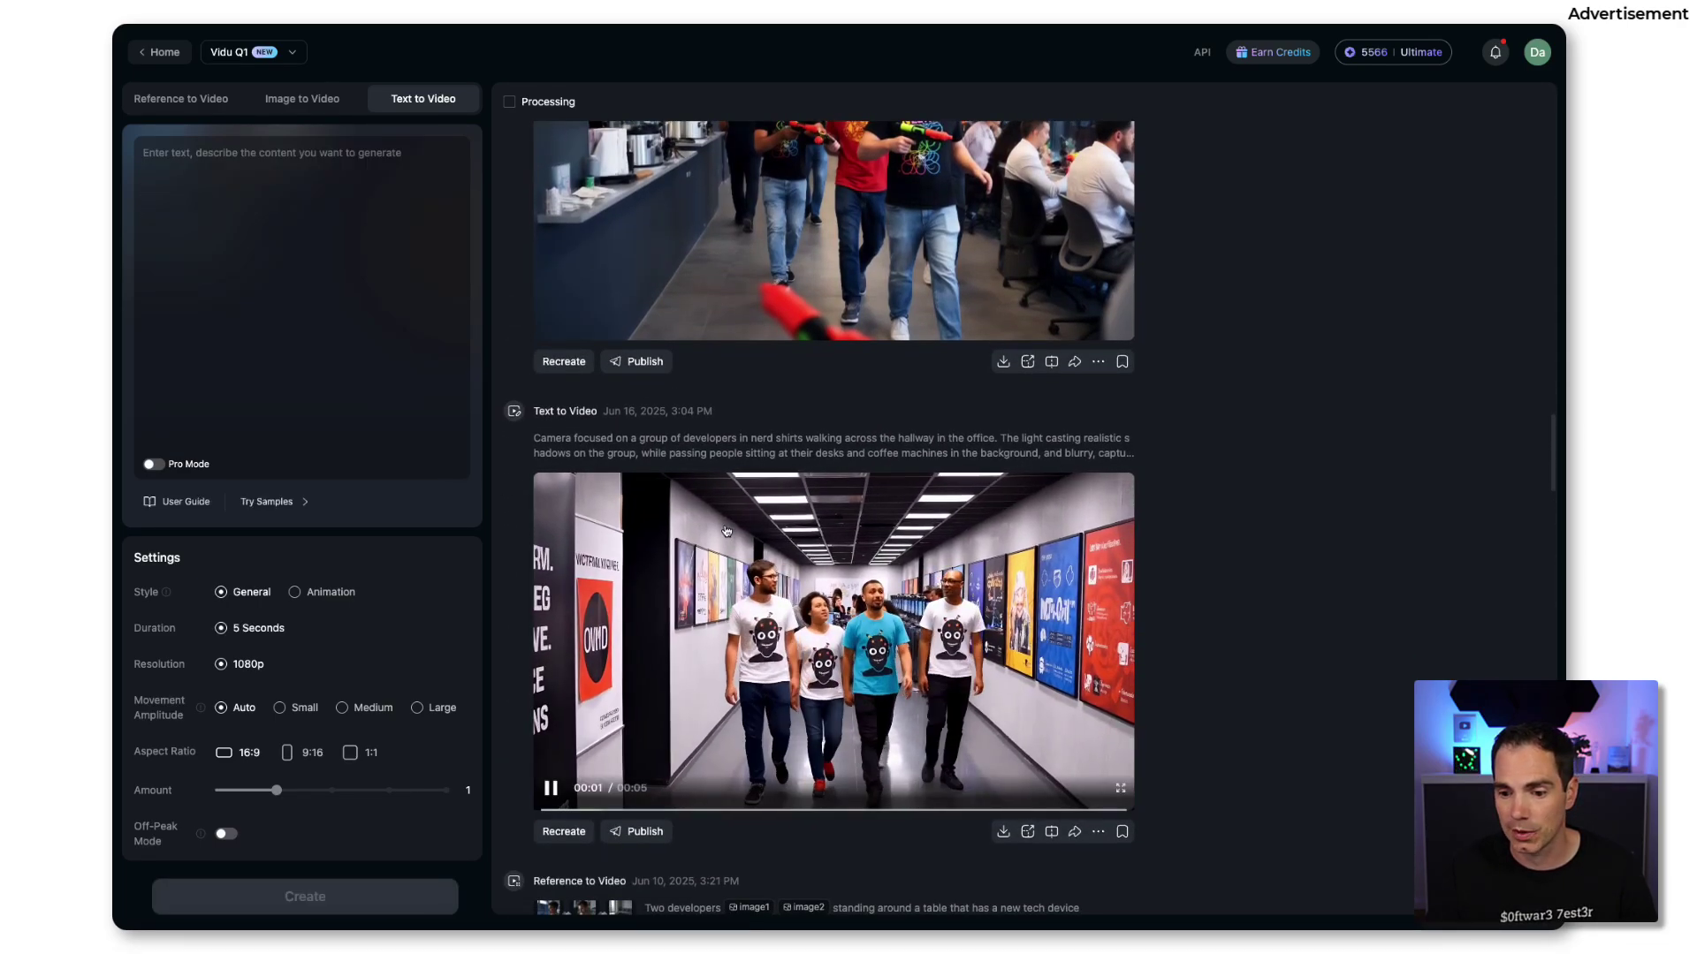
{"action": "scroll", "coordinate": [683, 422], "scroll_direction": "down", "scroll_amount": 1}
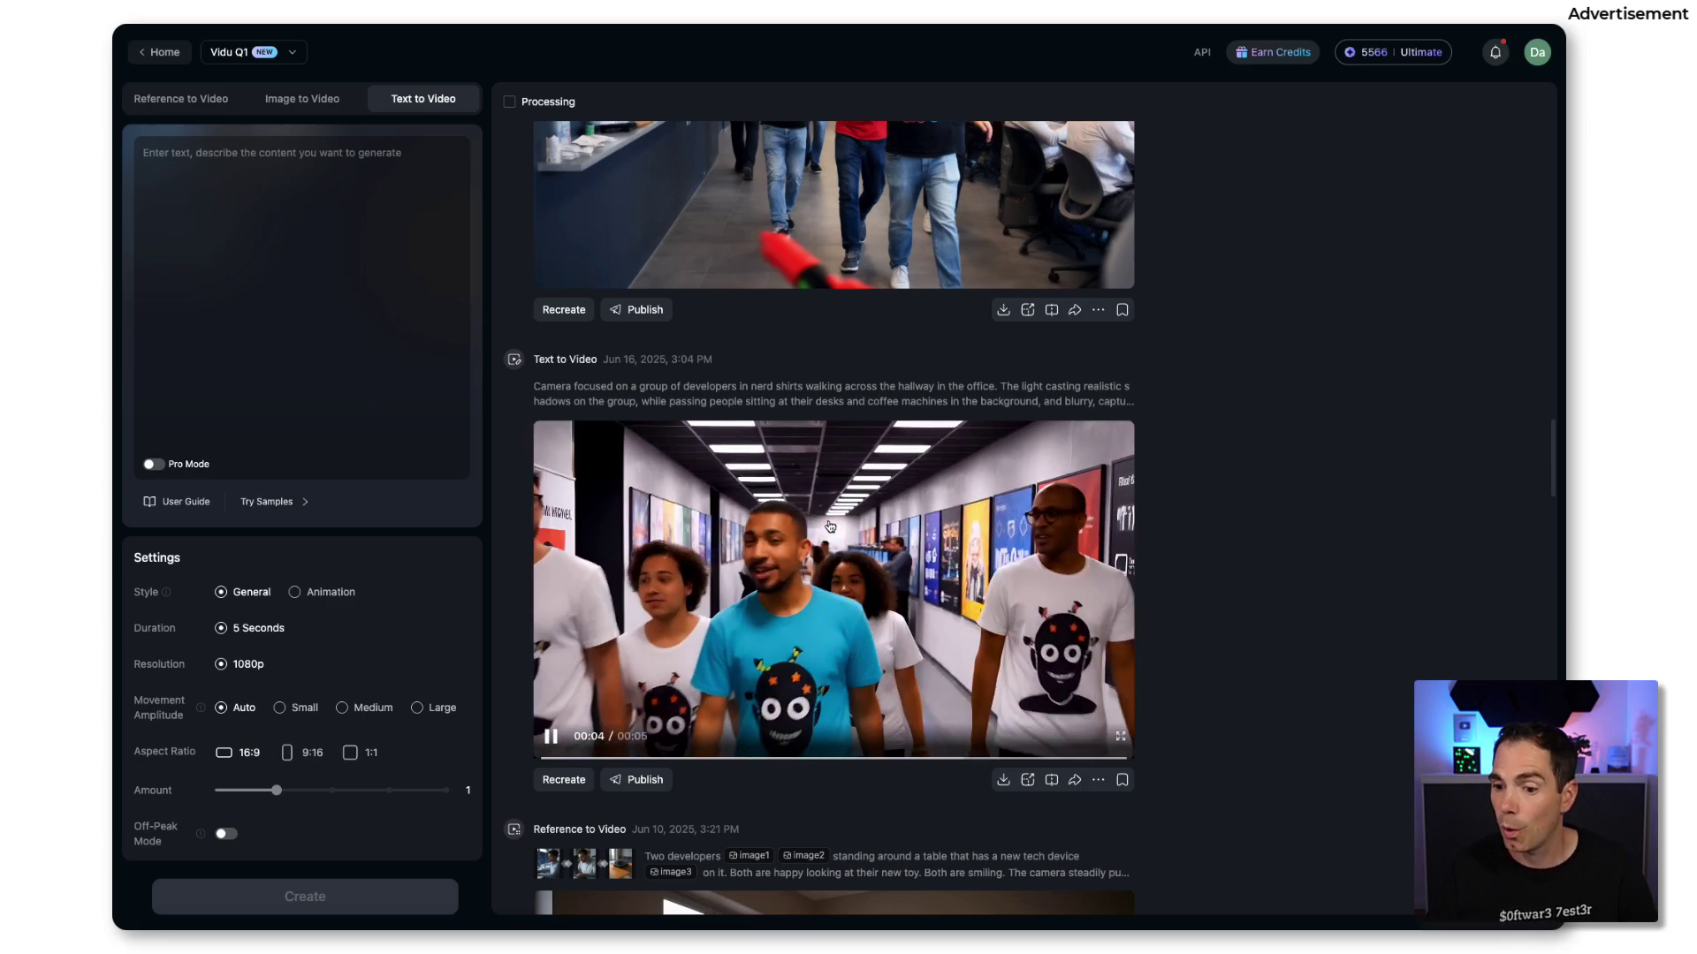
{"action": "scroll", "coordinate": [833, 527], "scroll_direction": "up", "scroll_amount": 3}
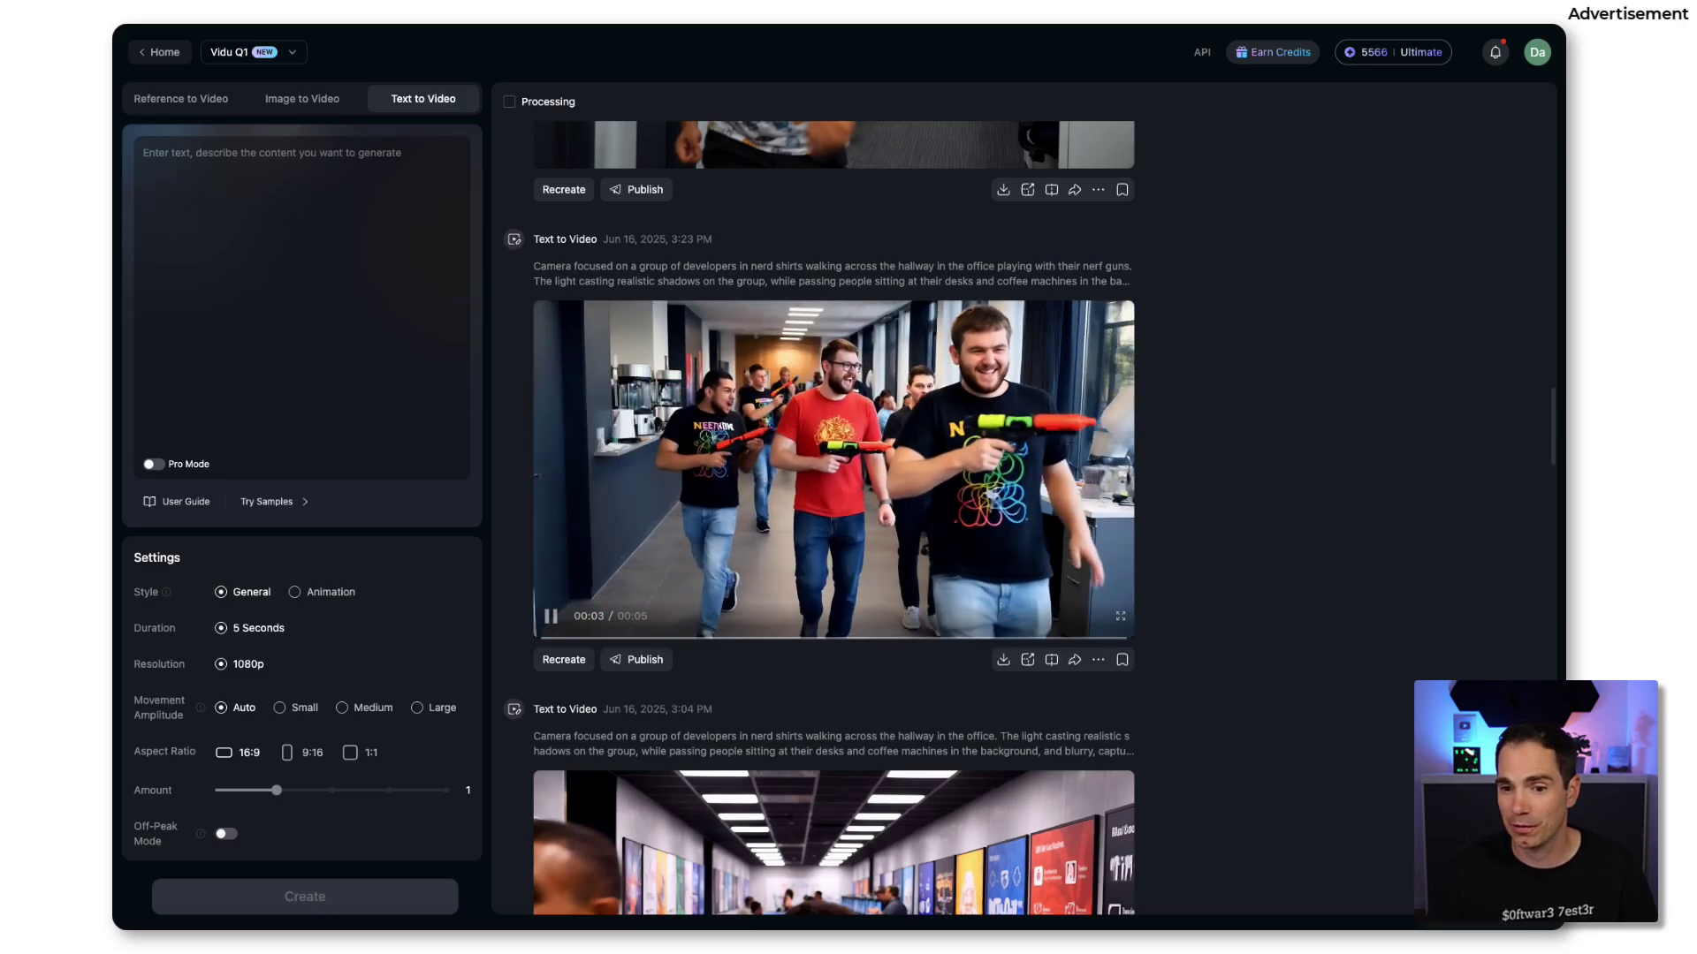
{"action": "scroll", "coordinate": [939, 452], "scroll_direction": "up", "scroll_amount": 3}
{"action": "scroll", "coordinate": [946, 446], "scroll_direction": "up", "scroll_amount": 1}
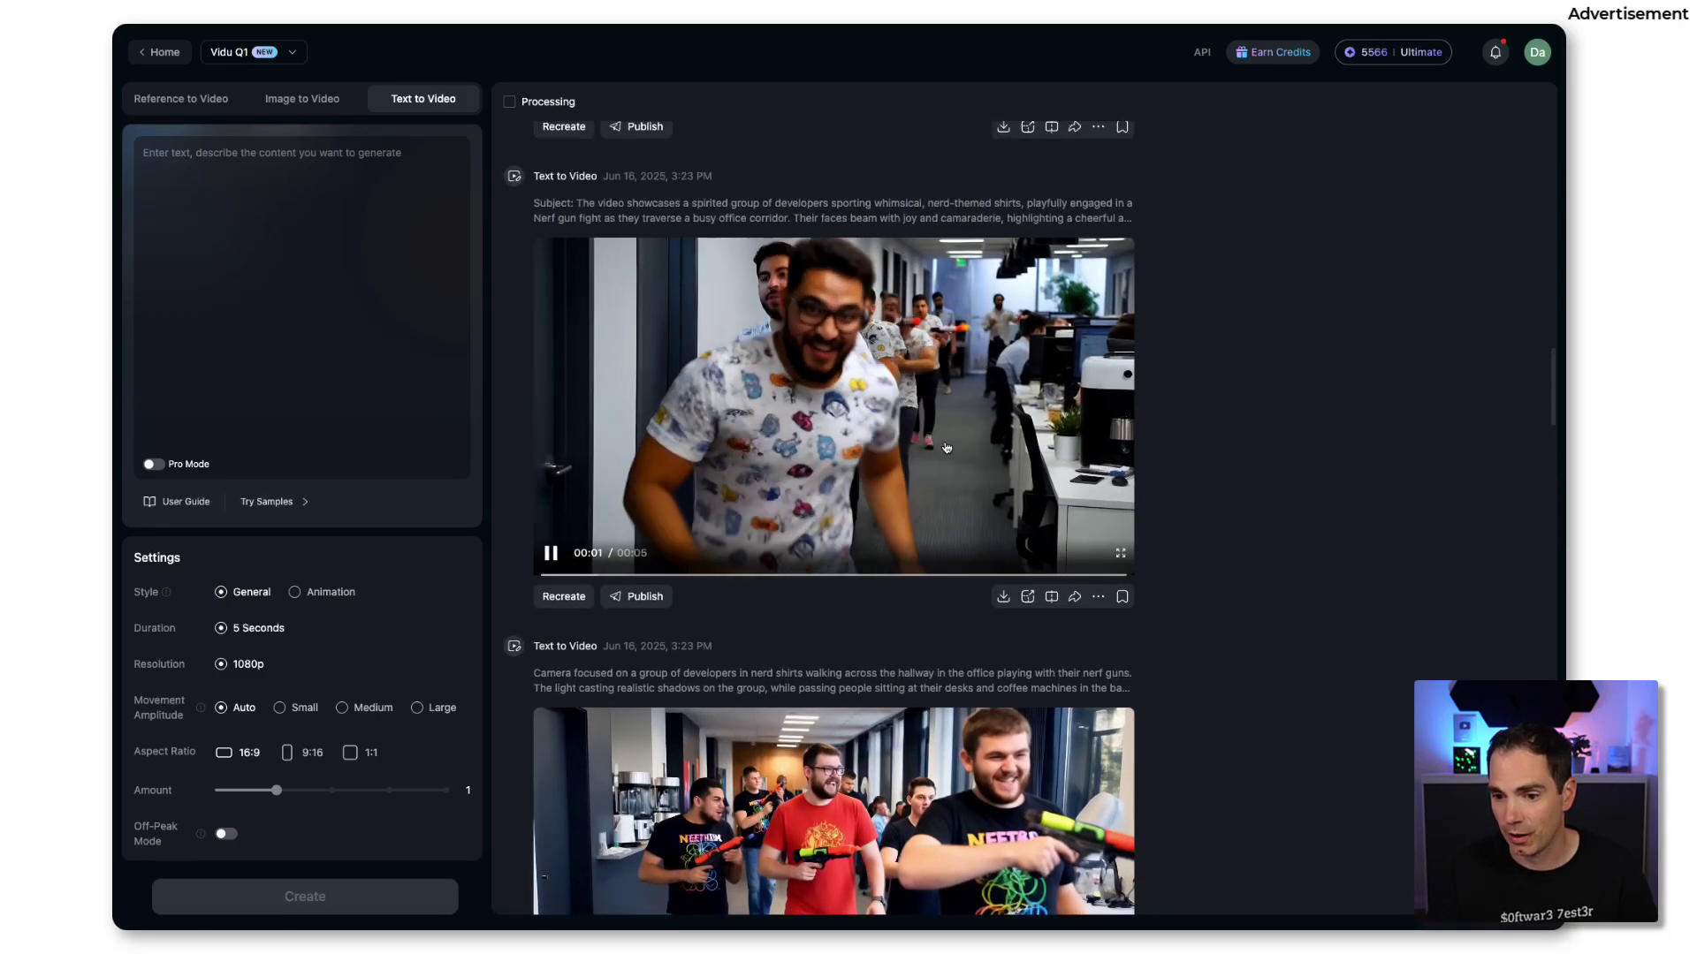
{"action": "scroll", "coordinate": [946, 447], "scroll_direction": "up", "scroll_amount": 3}
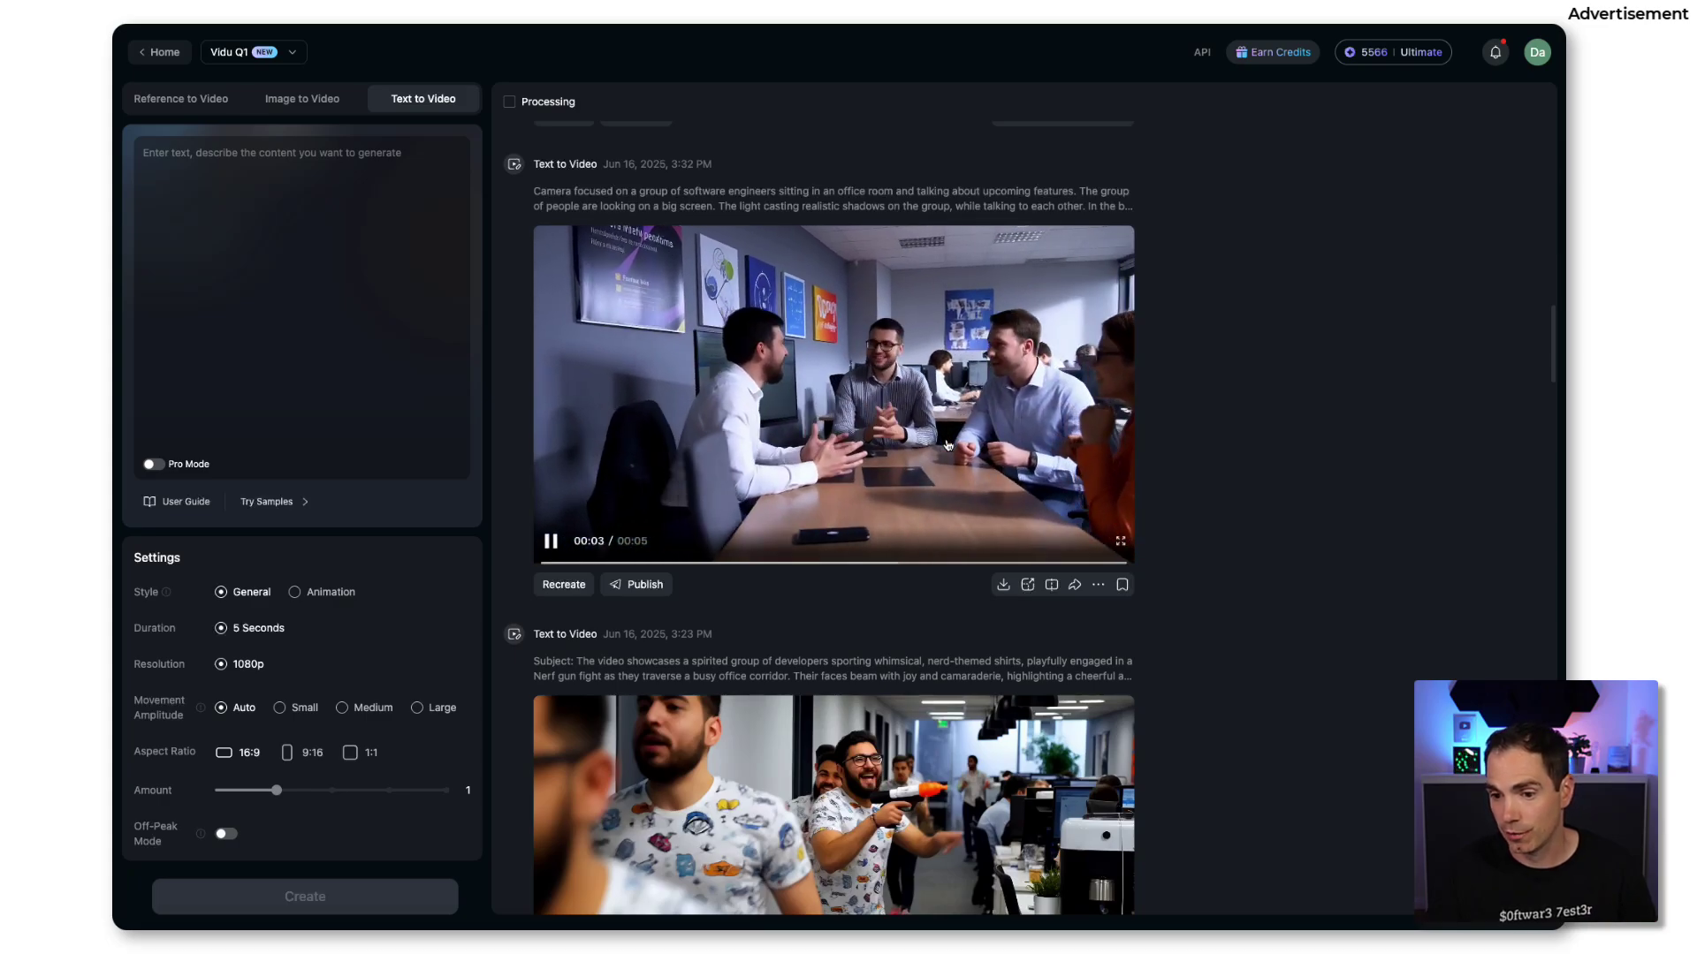
{"action": "scroll", "coordinate": [948, 449], "scroll_direction": "up", "scroll_amount": 3}
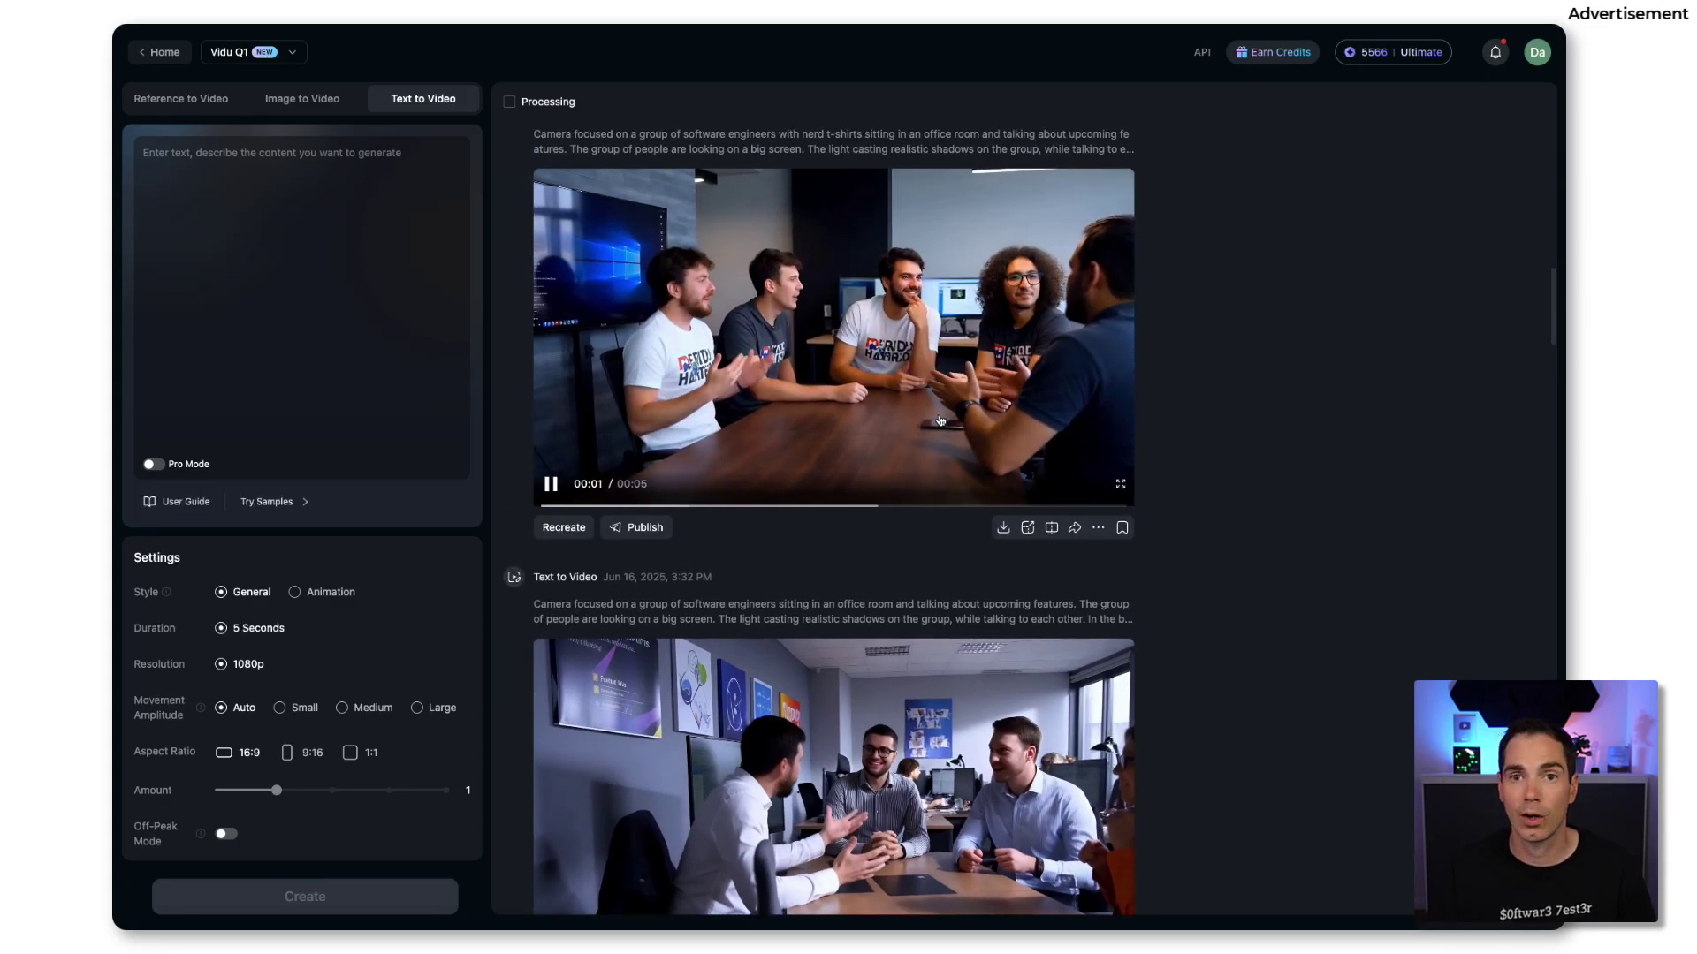
{"action": "scroll", "coordinate": [942, 422], "scroll_direction": "up", "scroll_amount": 1}
{"action": "scroll", "coordinate": [942, 422], "scroll_direction": "up", "scroll_amount": 3}
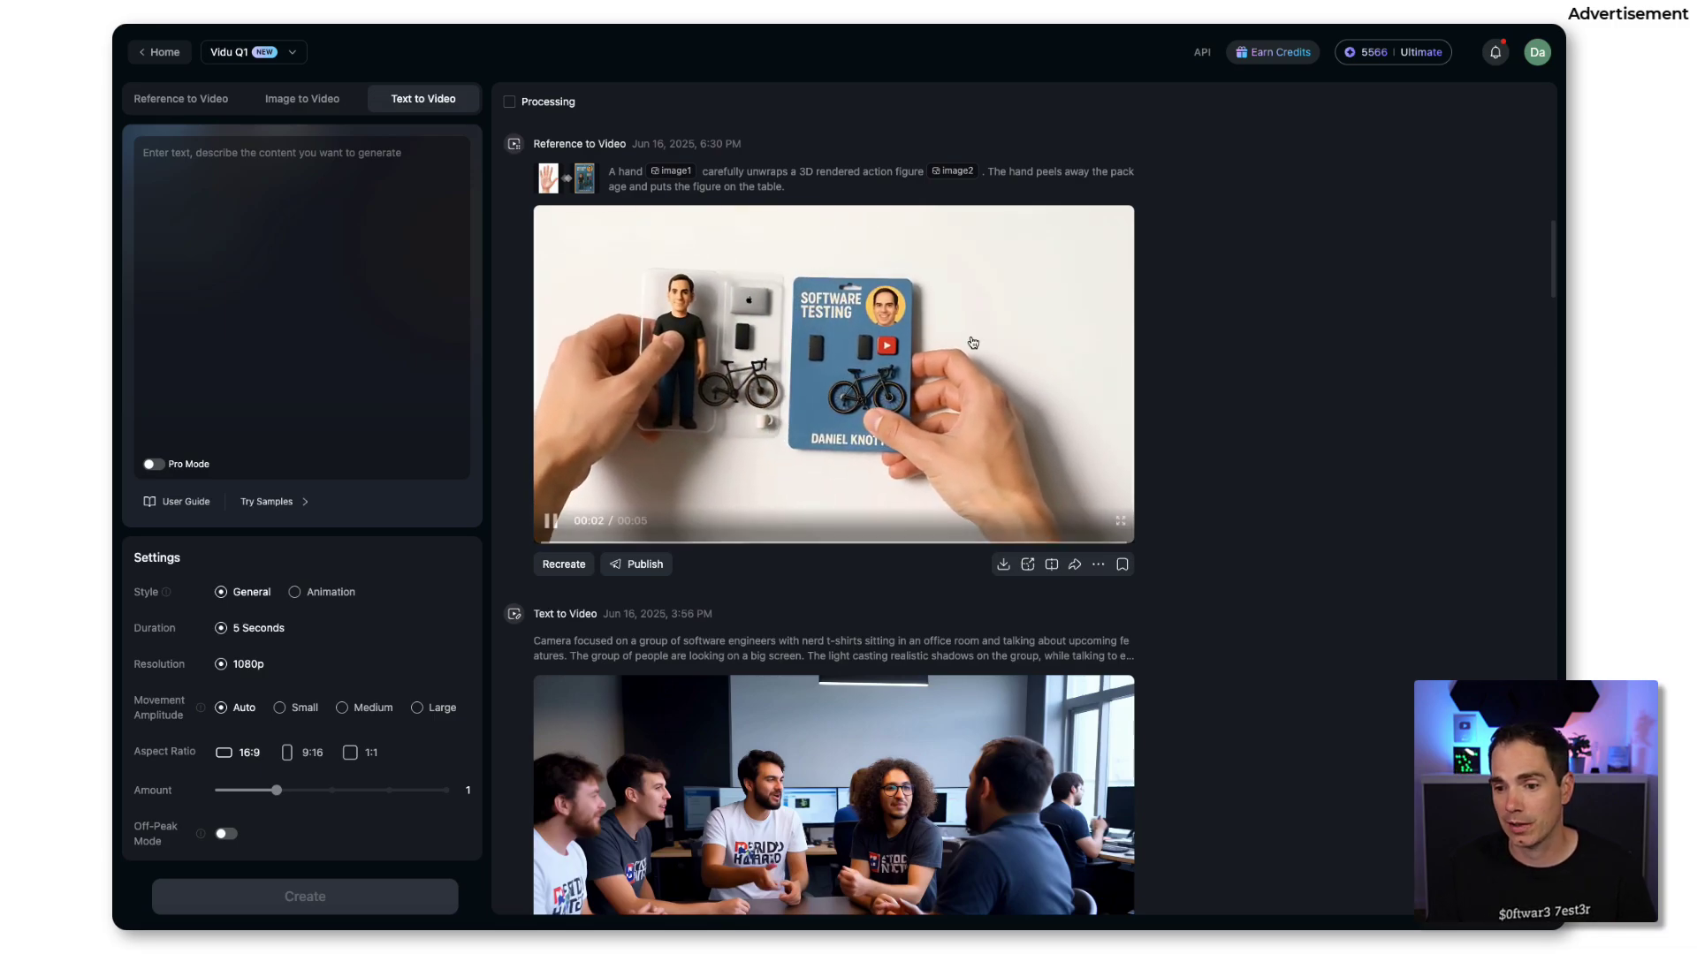
Recreate the action-figure unwrapping video and check its hand and packaged-figure reference subjects
{"action": "left_click", "coordinate": [563, 565]}
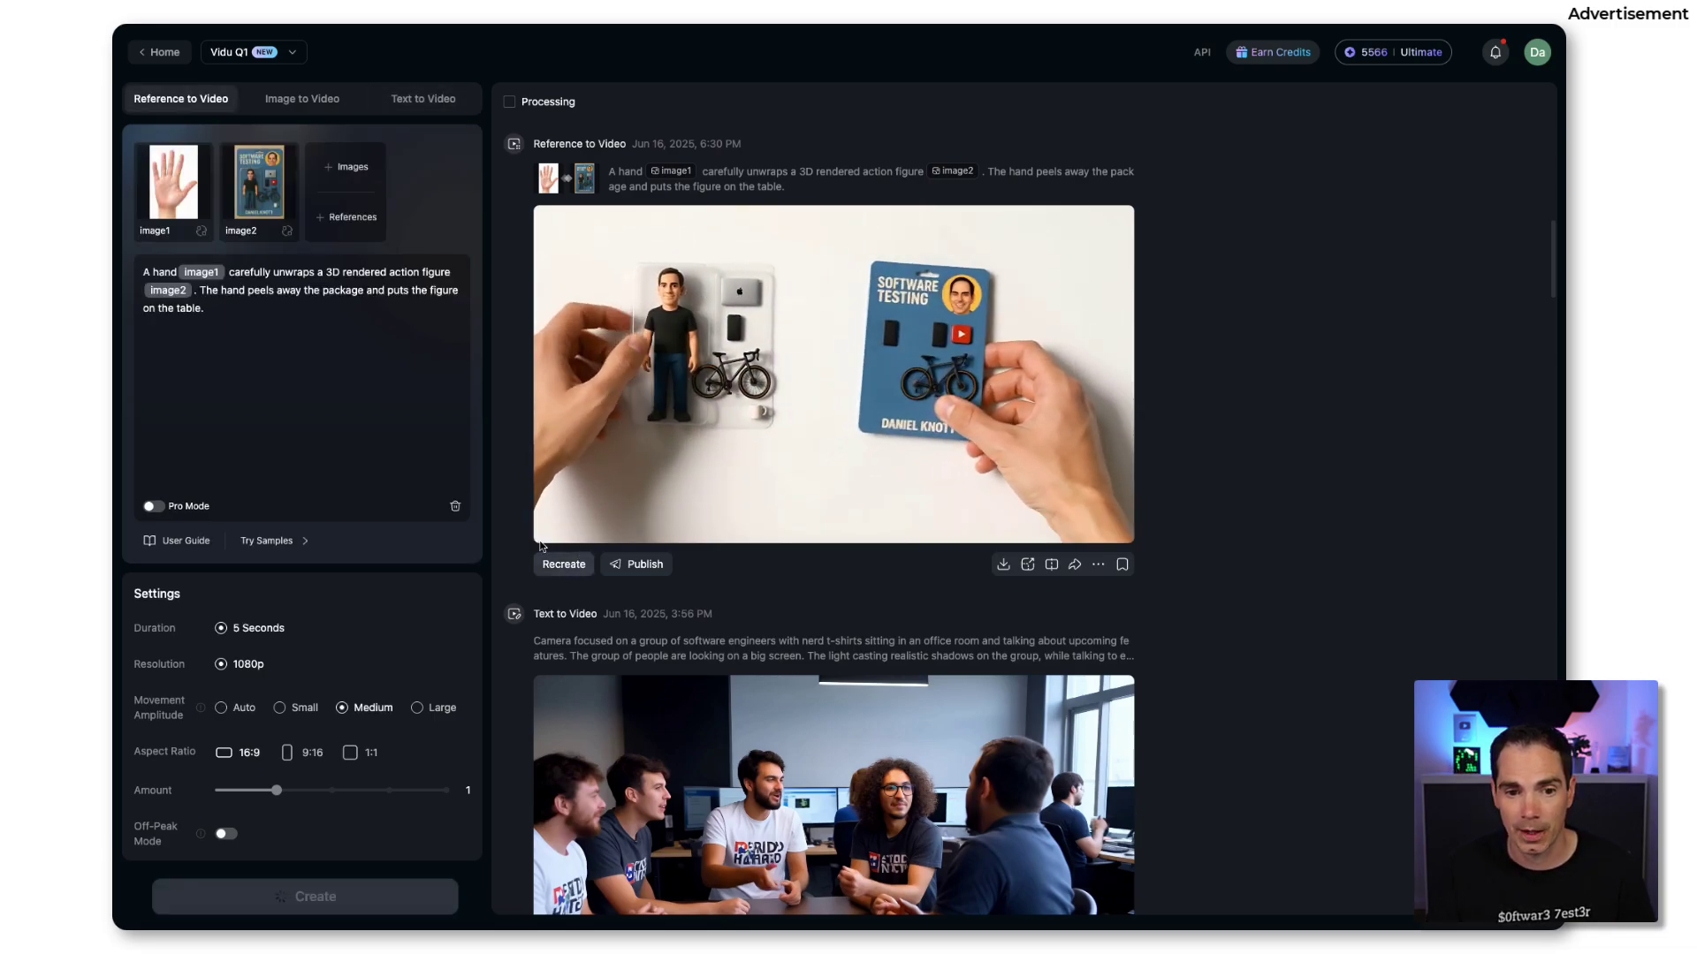
{"action": "left_click", "coordinate": [176, 180]}
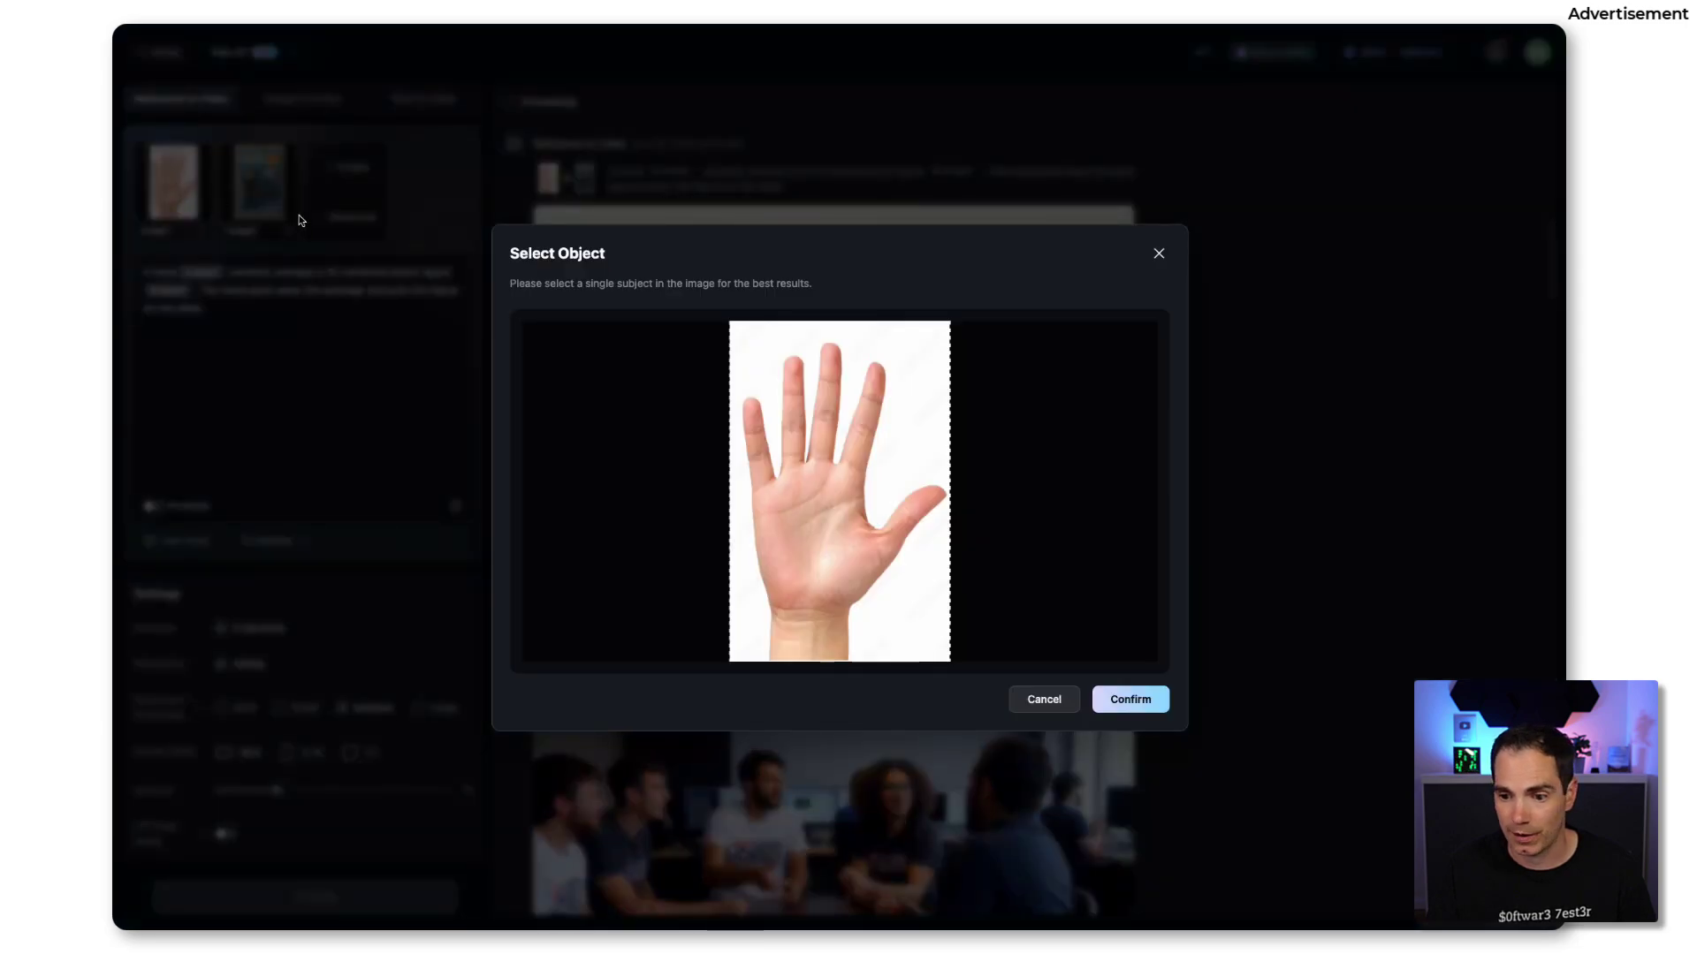
{"action": "left_click", "coordinate": [1154, 257]}
{"action": "left_click", "coordinate": [259, 177]}
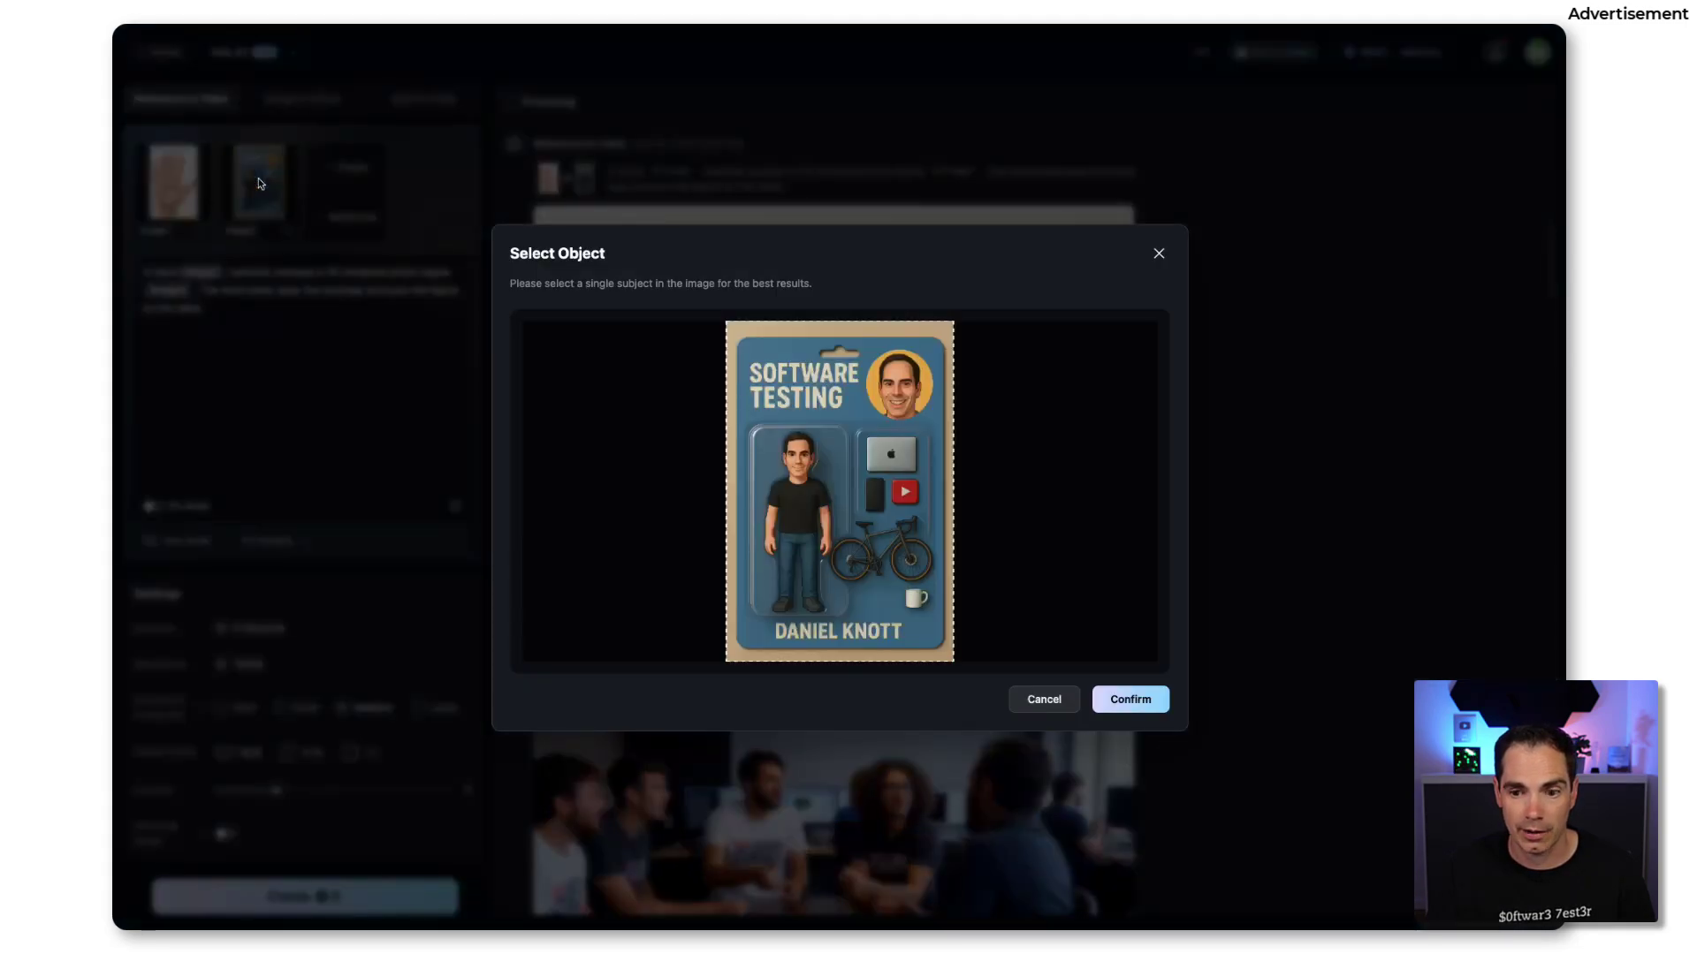
{"action": "left_click", "coordinate": [1162, 256]}
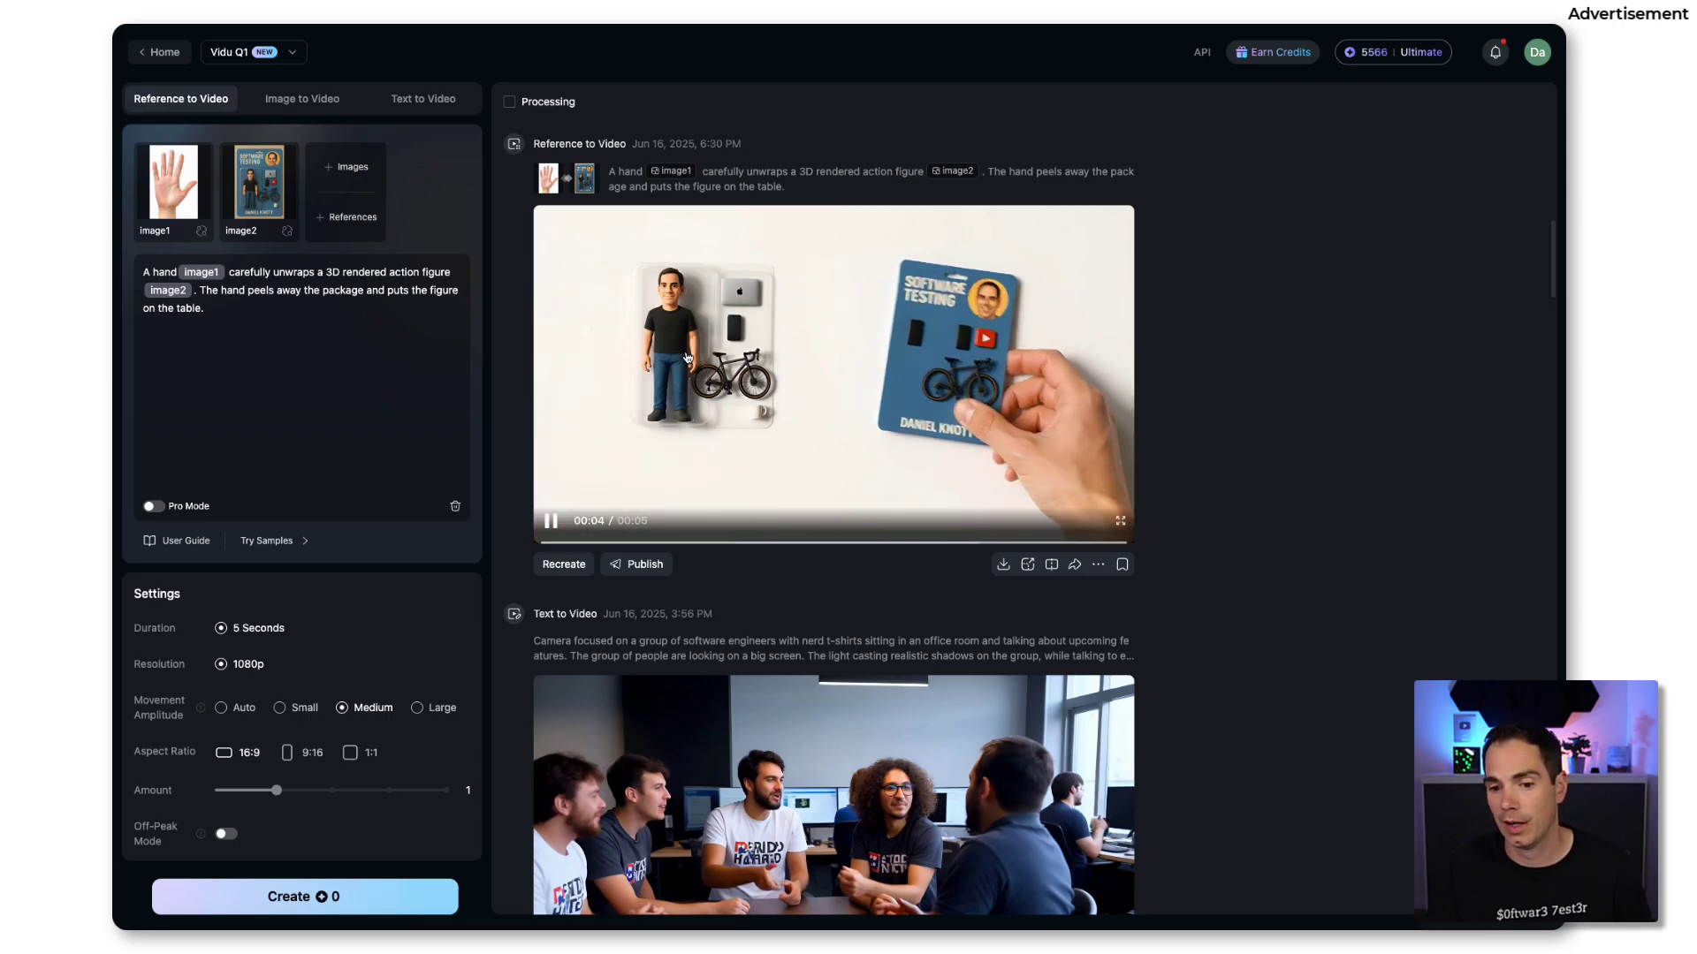
{"action": "mouse_move", "coordinate": [832, 376]}
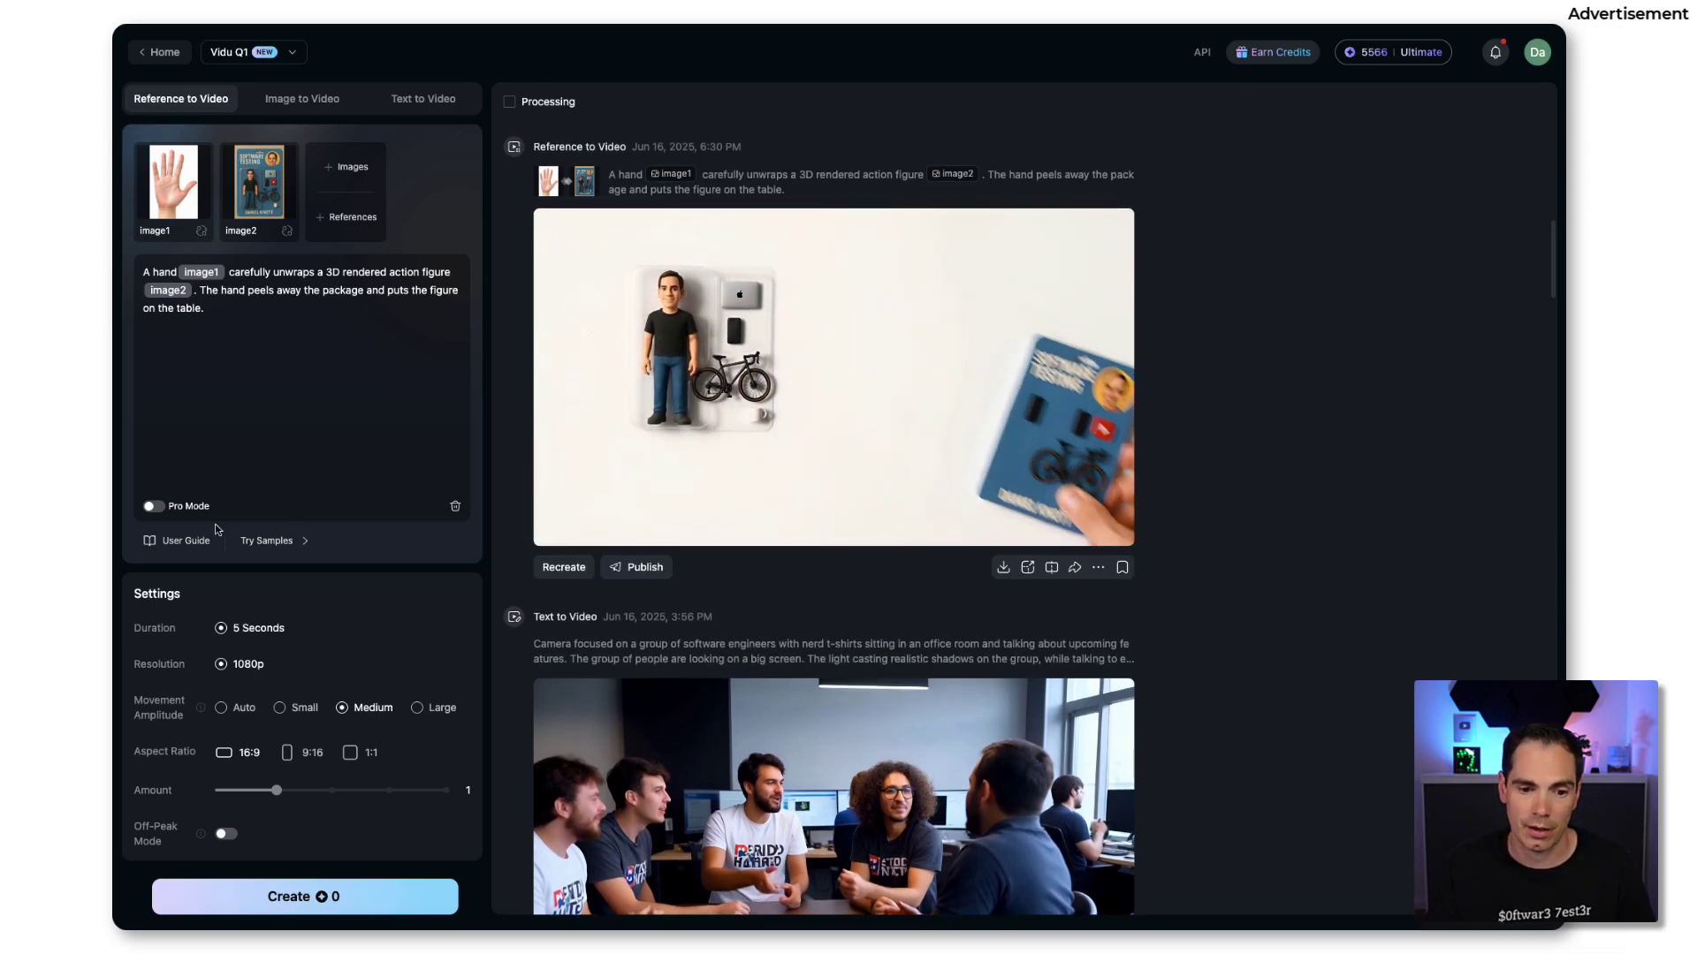
{"action": "scroll", "coordinate": [813, 399], "scroll_direction": "up", "scroll_amount": 3}
{"action": "scroll", "coordinate": [814, 400], "scroll_direction": "up", "scroll_amount": 3}
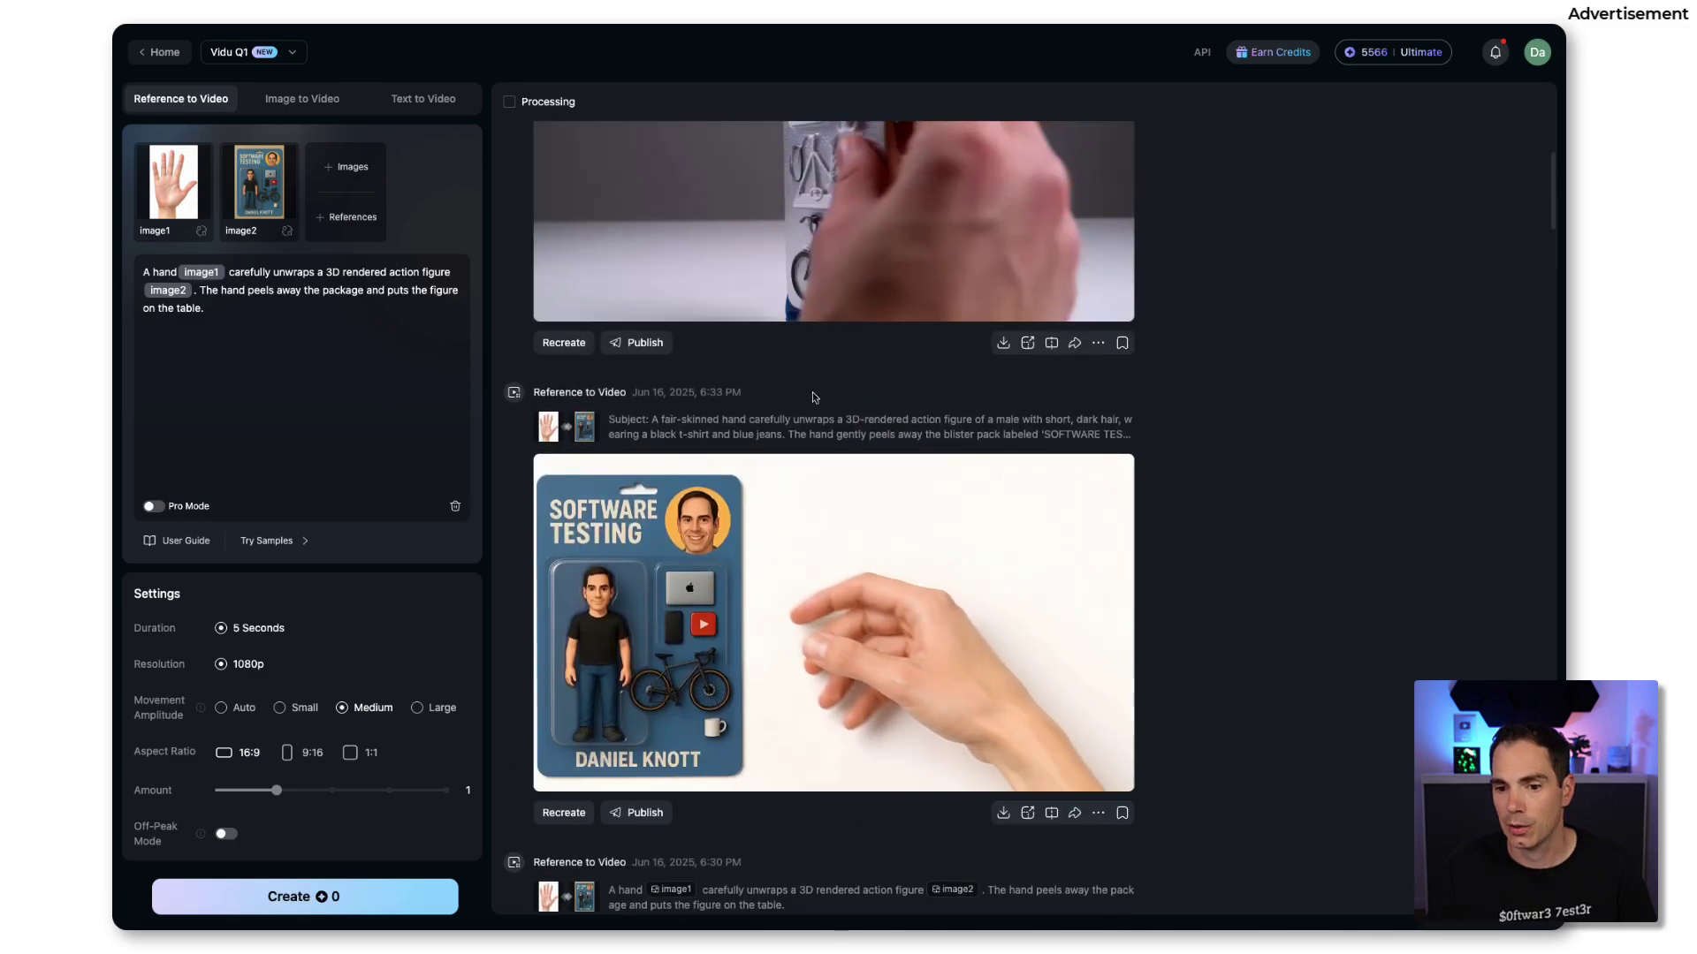
{"action": "scroll", "coordinate": [813, 397], "scroll_direction": "up", "scroll_amount": 3}
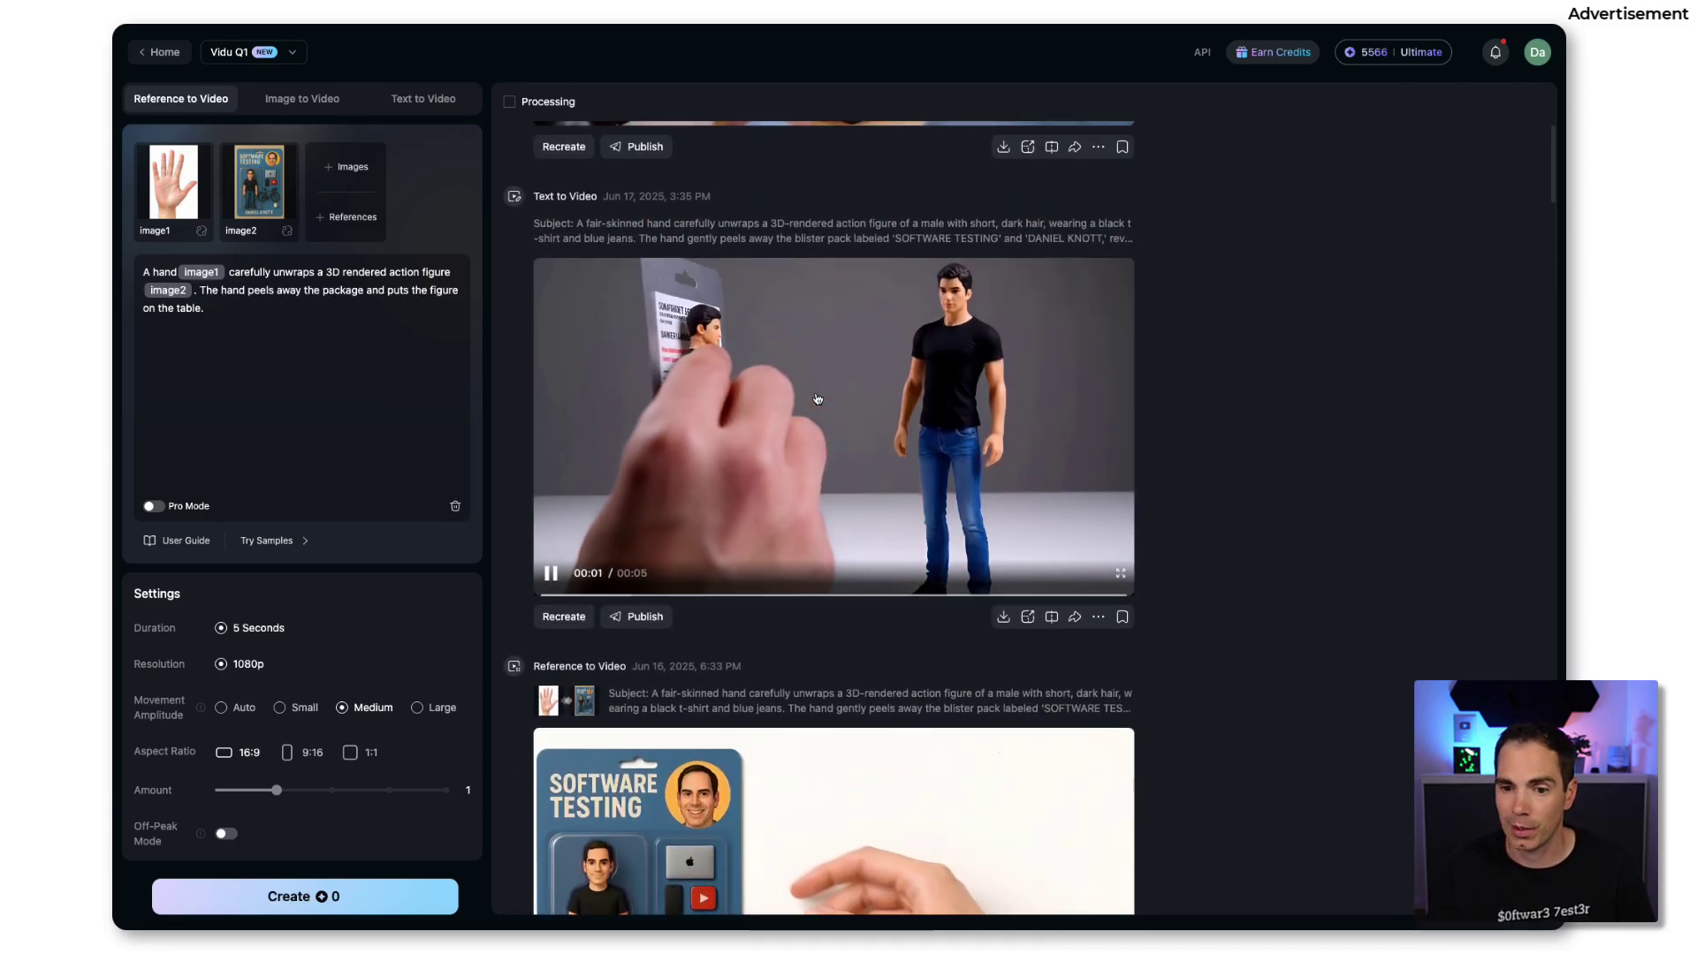
{"action": "scroll", "coordinate": [820, 402], "scroll_direction": "up", "scroll_amount": 3}
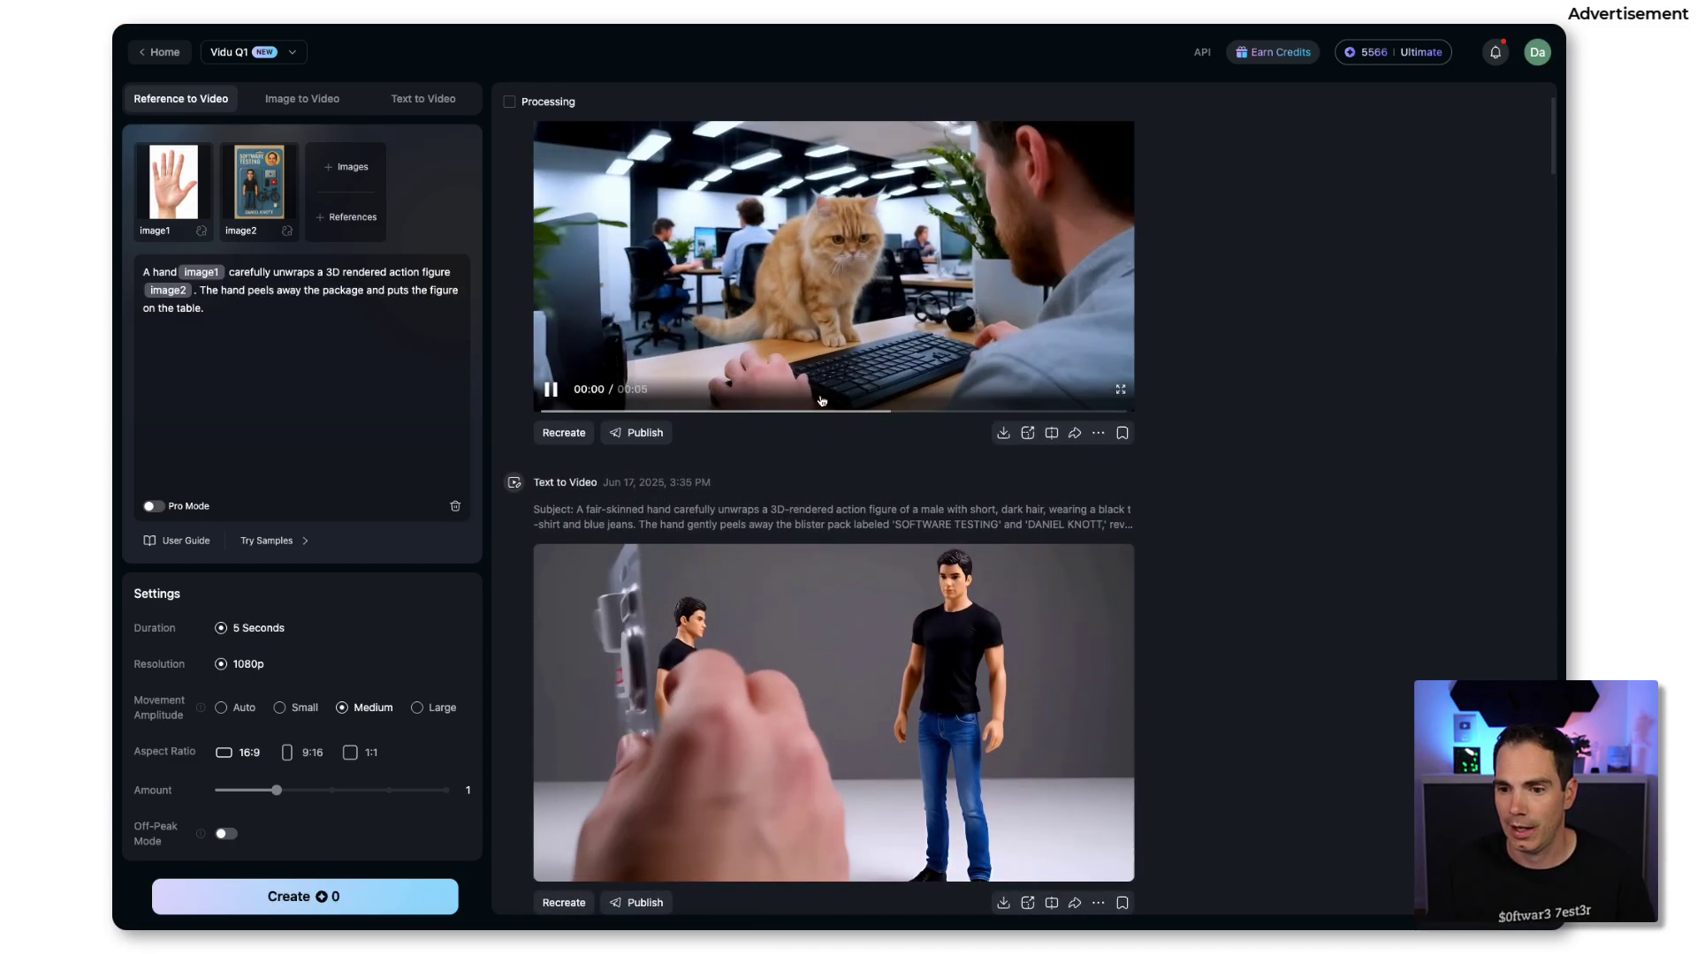
{"action": "scroll", "coordinate": [821, 402], "scroll_direction": "up", "scroll_amount": 1}
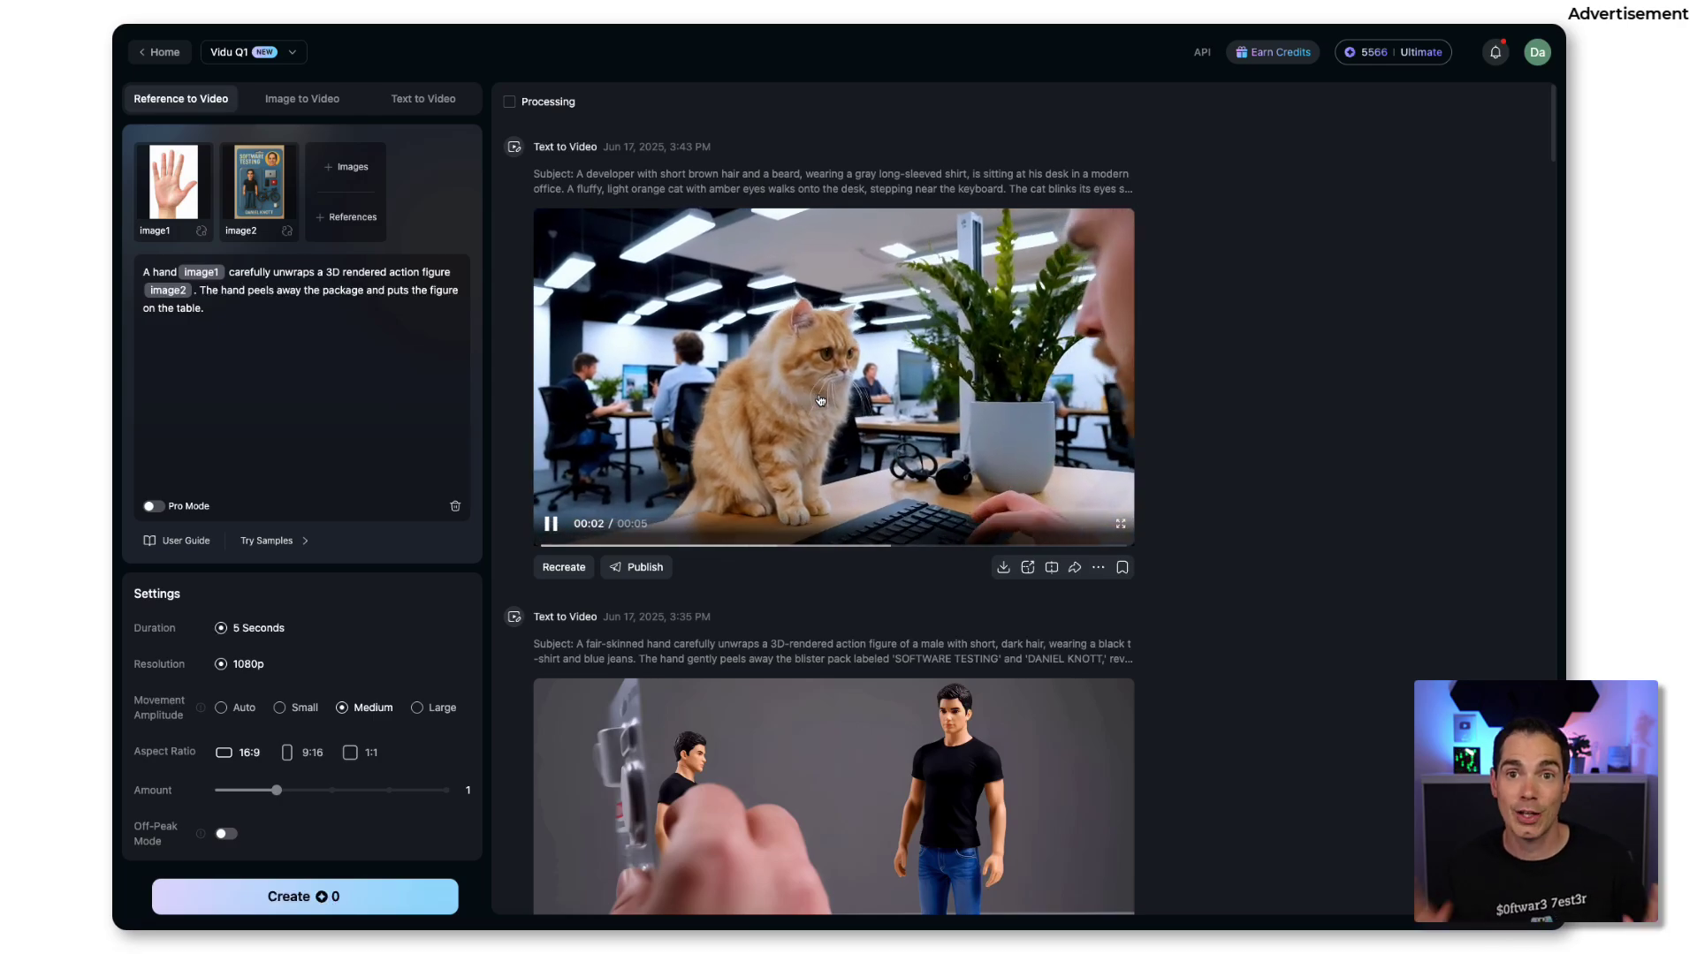